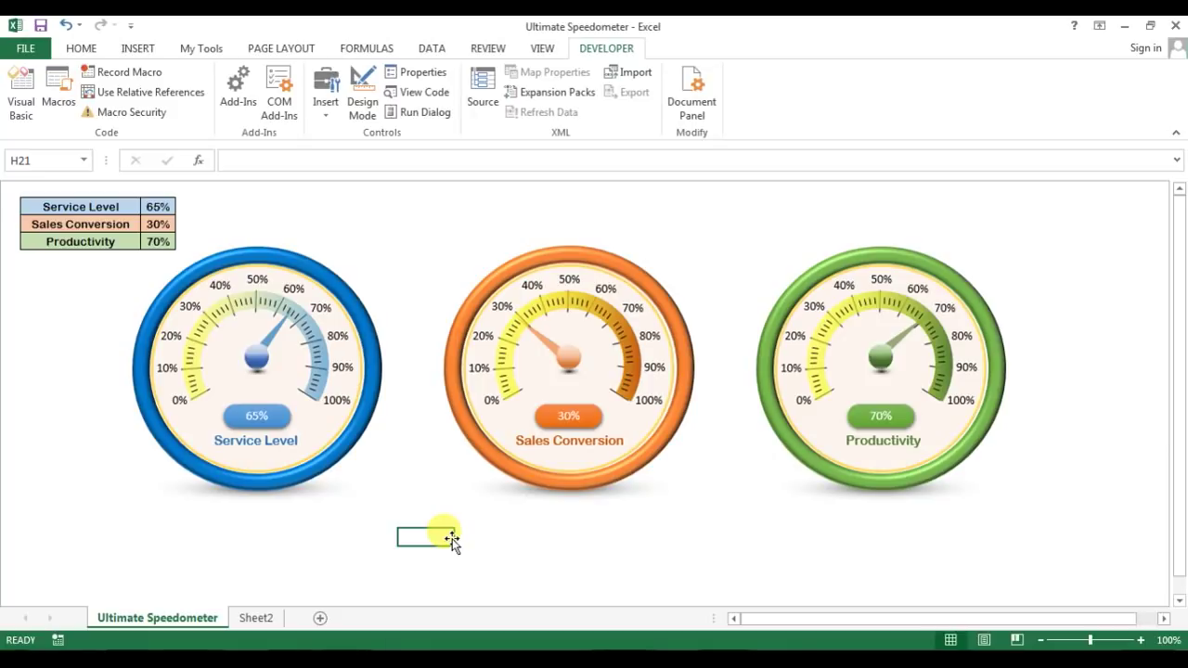
- On Sheet2, move the peach circle left into columns M–P so it is fully visible
{"action": "left_click", "coordinate": [256, 620]}
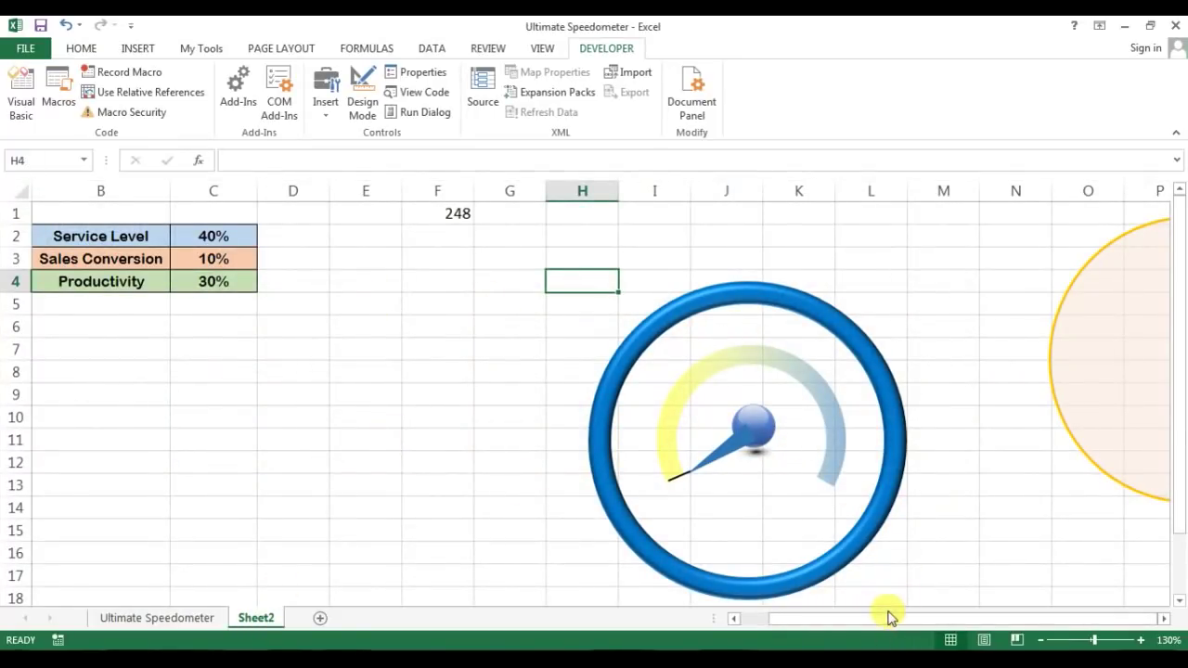
{"action": "left_click", "coordinate": [1125, 372]}
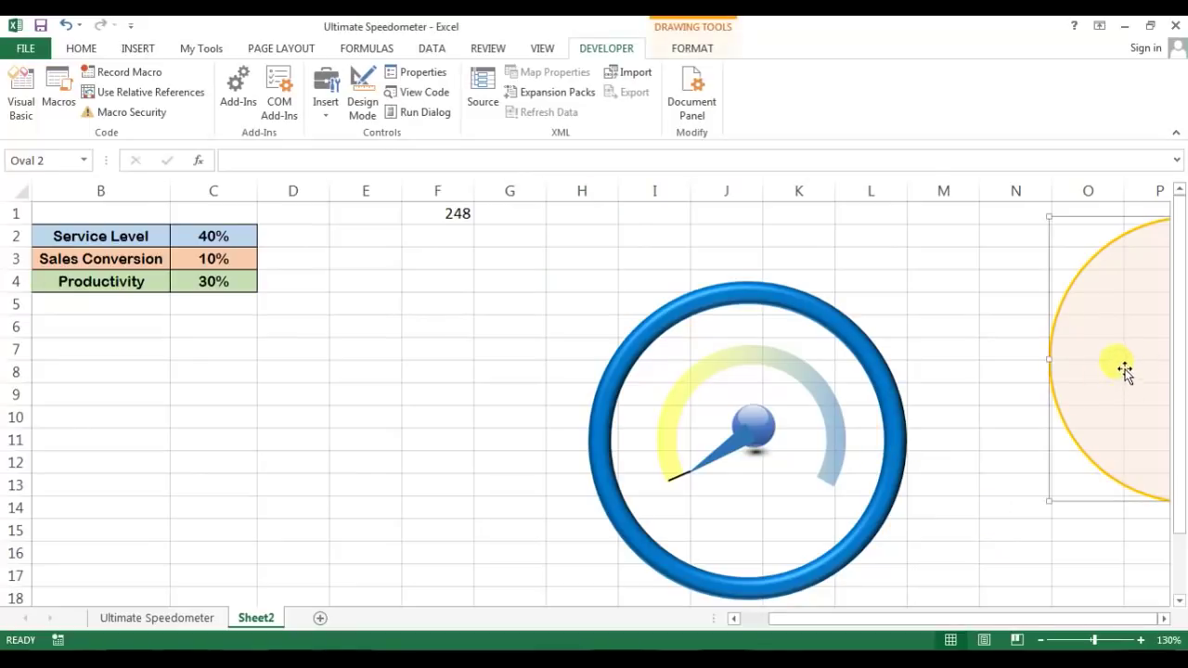
{"action": "left_click_drag", "start_coordinate": [1126, 371], "coordinate": [1021, 380]}
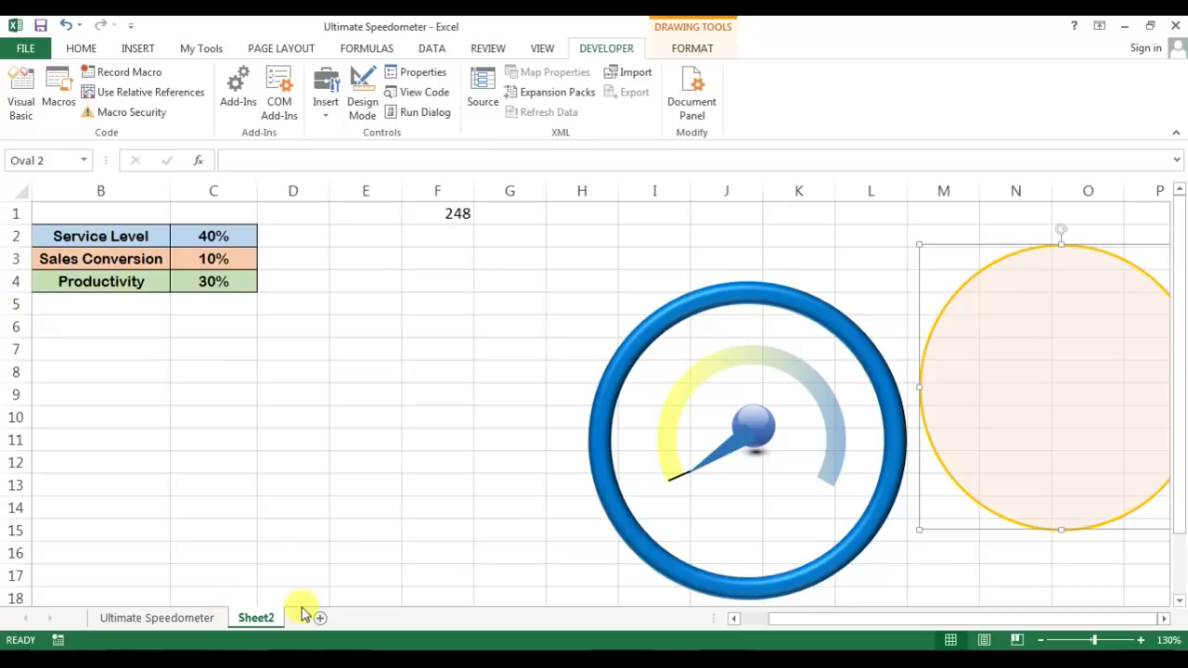
- Compare with the Ultimate Speedometer sheet, check the 248 value in F1, and select the needle group
{"action": "left_click", "coordinate": [160, 618]}
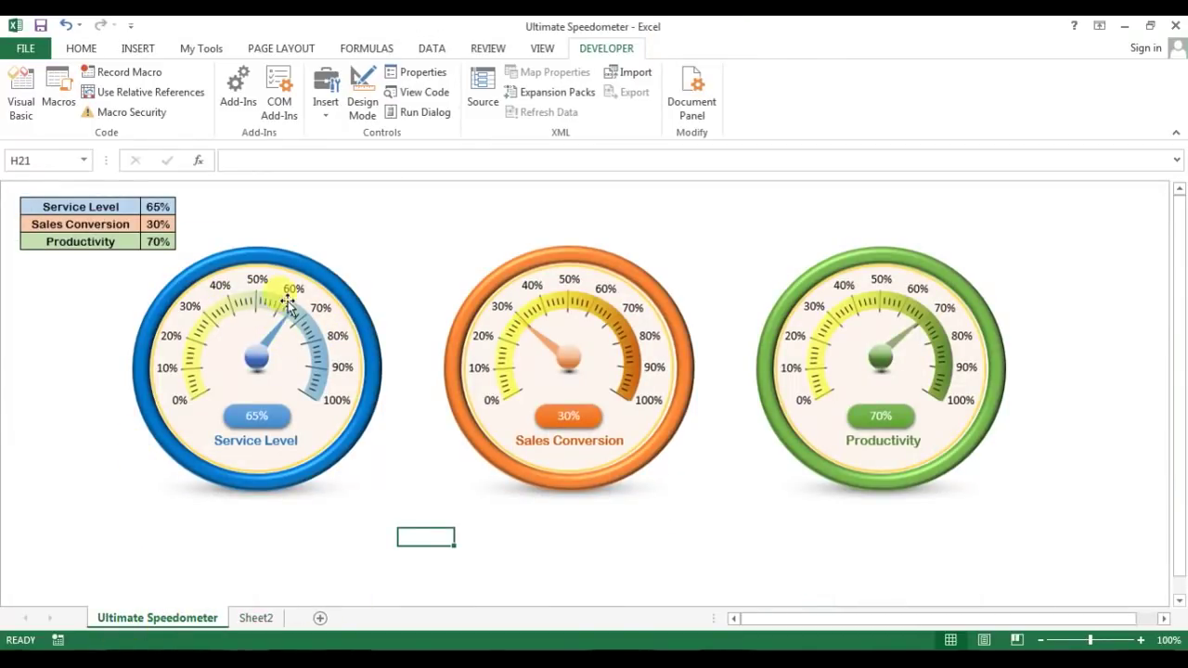
{"action": "left_click", "coordinate": [257, 619]}
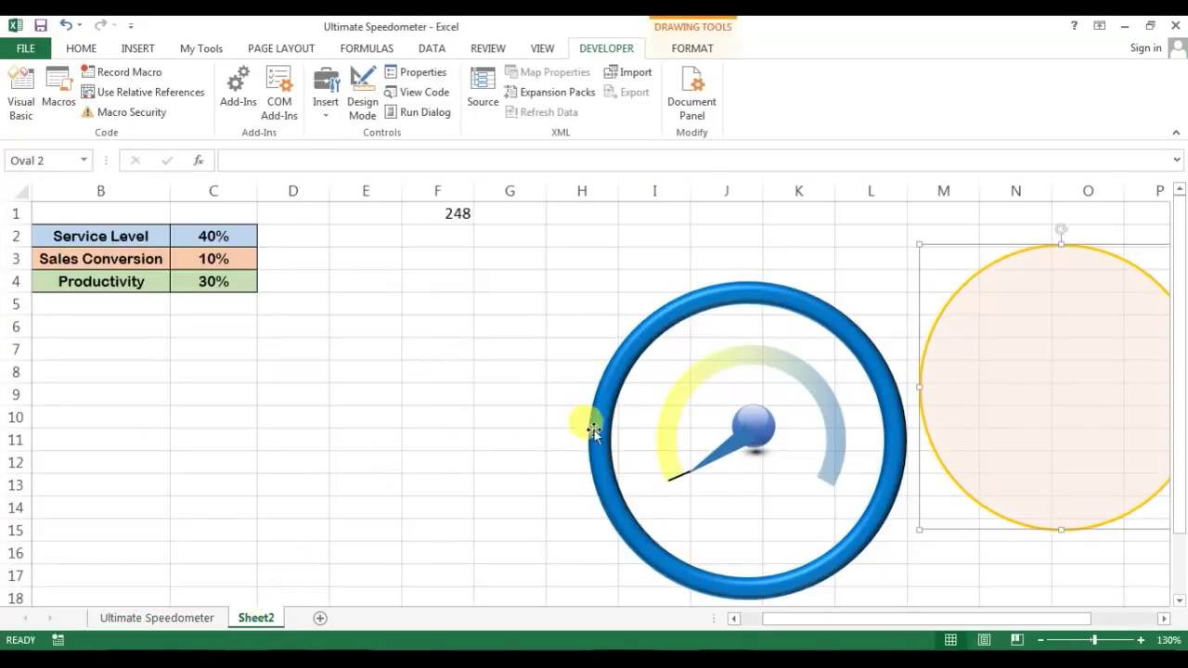
{"action": "left_click", "coordinate": [492, 323]}
{"action": "left_click", "coordinate": [456, 213]}
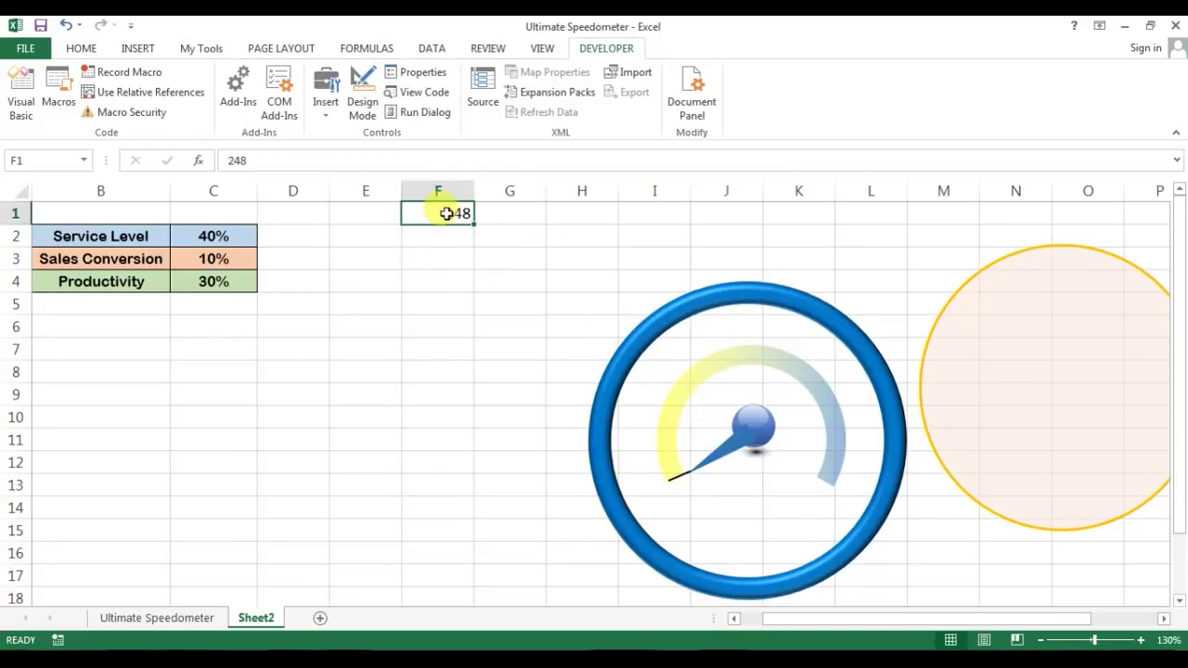
{"action": "left_click", "coordinate": [768, 452]}
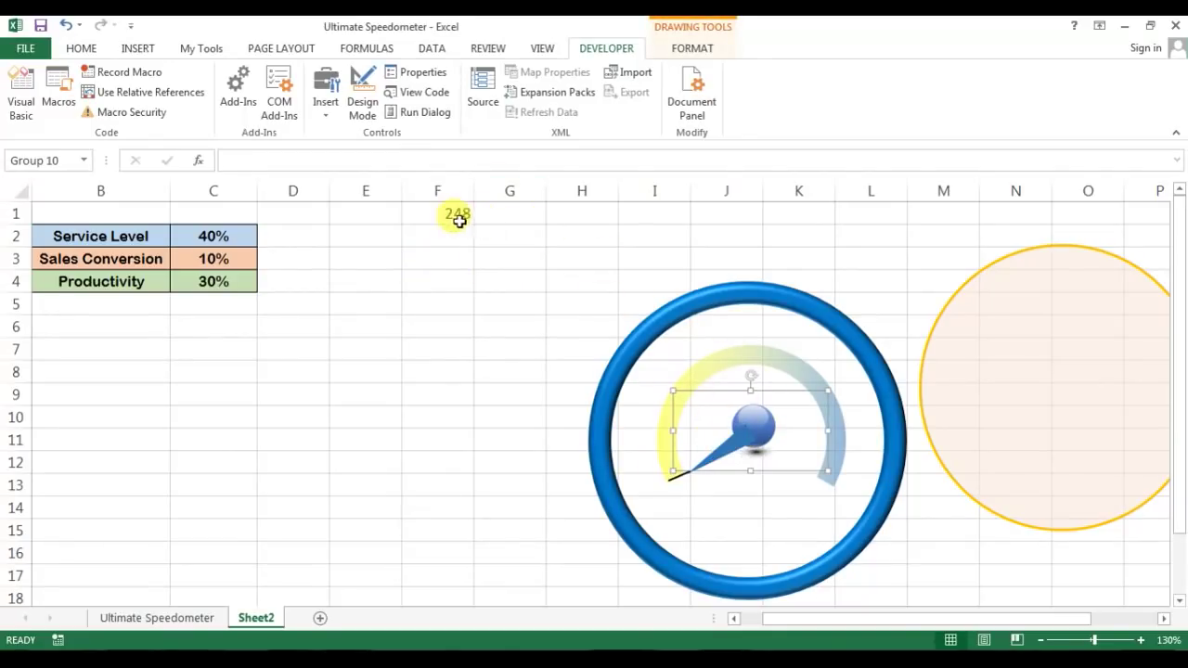
- Open the needle group's Format Shape Size & Properties and rotate it to 248°
{"action": "right_click", "coordinate": [724, 447]}
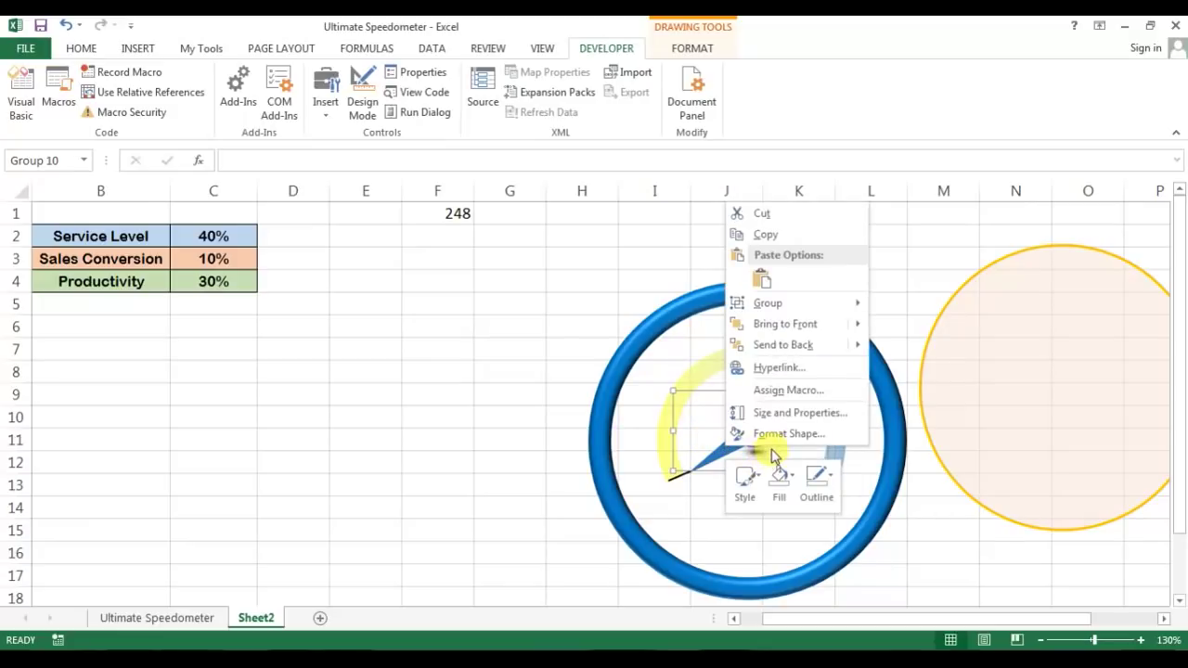
{"action": "left_click", "coordinate": [786, 434]}
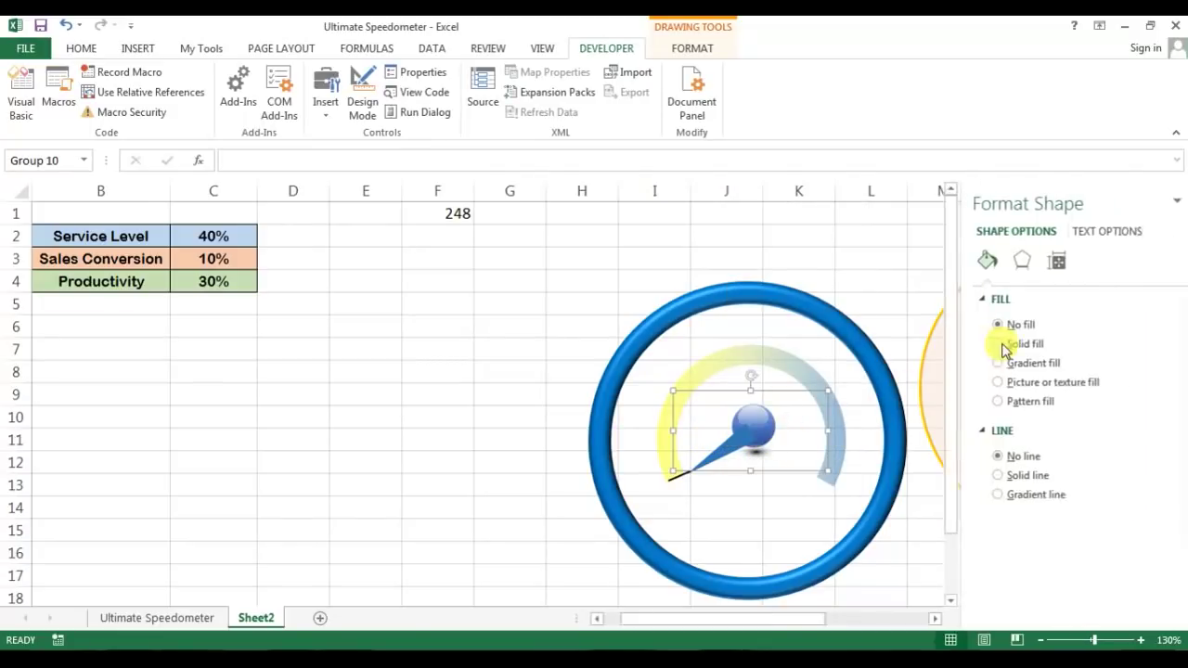
{"action": "left_click", "coordinate": [1041, 263]}
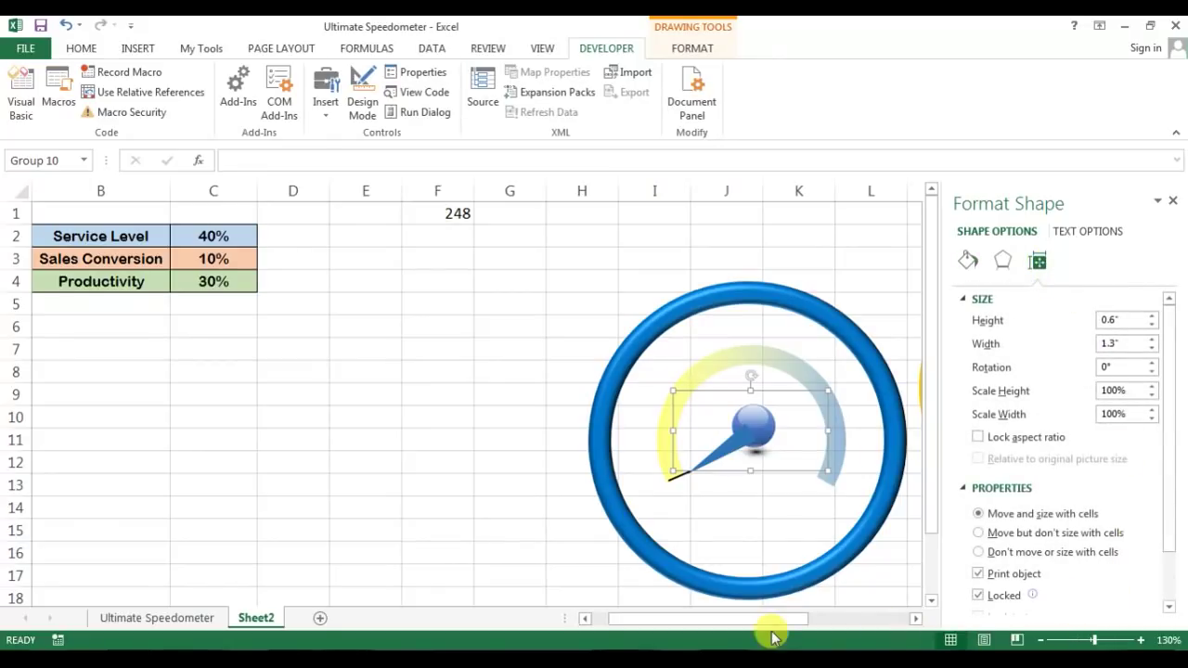
{"action": "left_click_drag", "start_coordinate": [795, 629], "coordinate": [826, 625]}
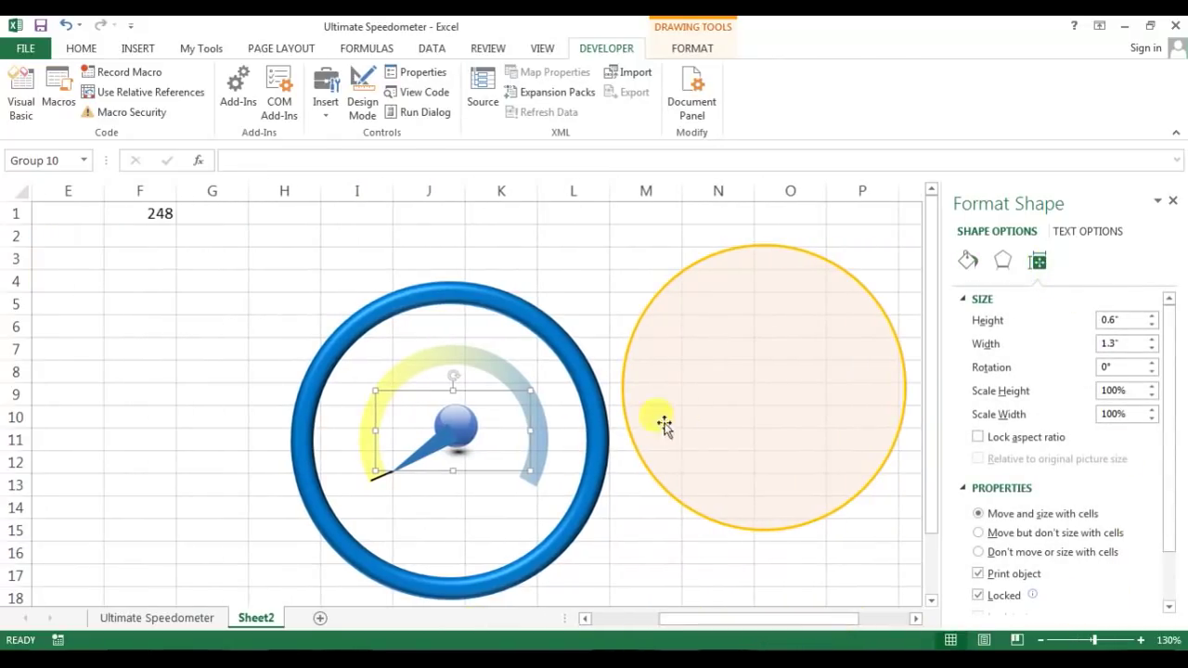
{"action": "left_click", "coordinate": [1118, 369]}
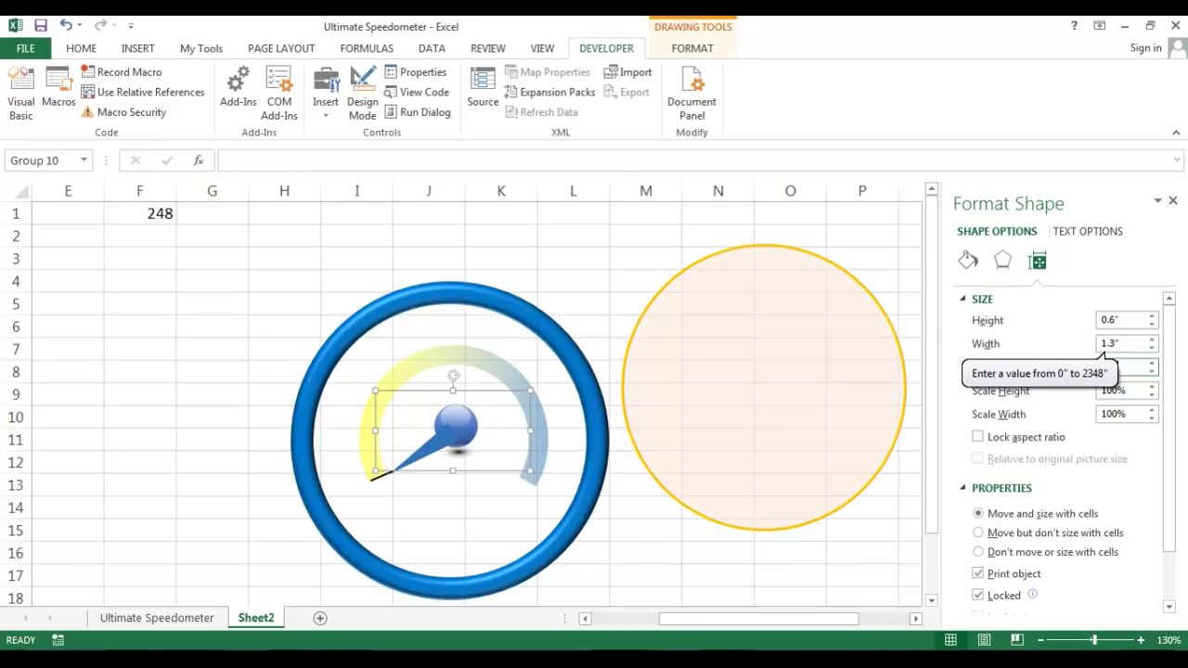
{"action": "key", "text": "Return"}
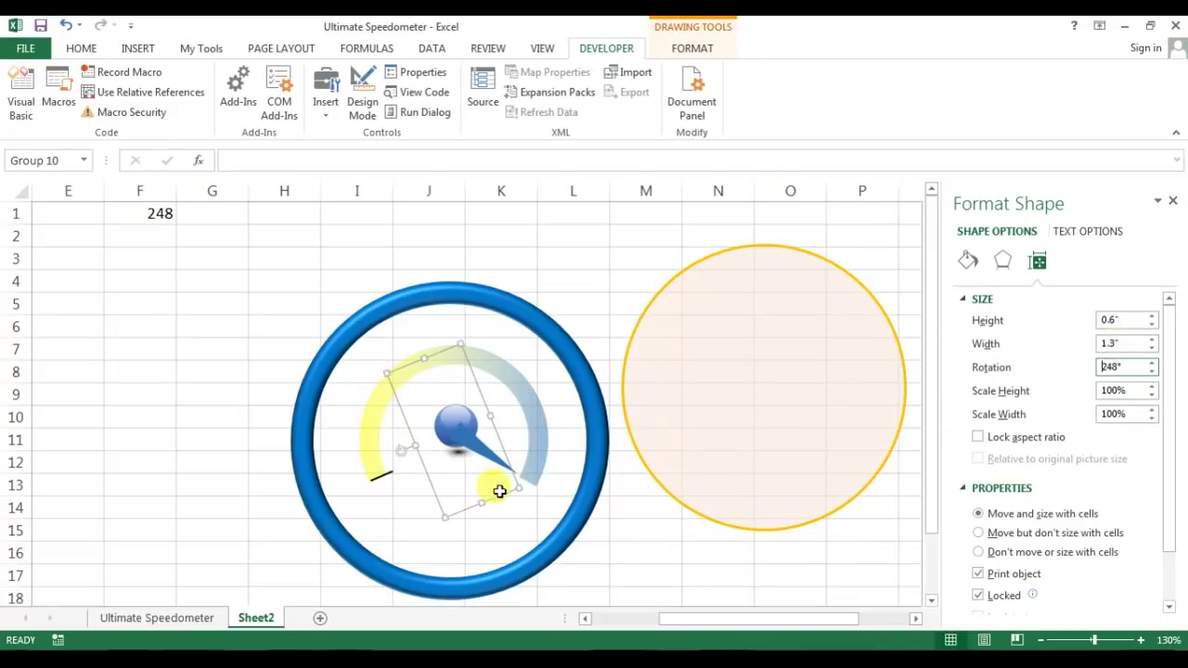
- Reset the needle group's rotation from 248° back to 0°
{"action": "left_click", "coordinate": [620, 503]}
{"action": "left_click", "coordinate": [505, 465]}
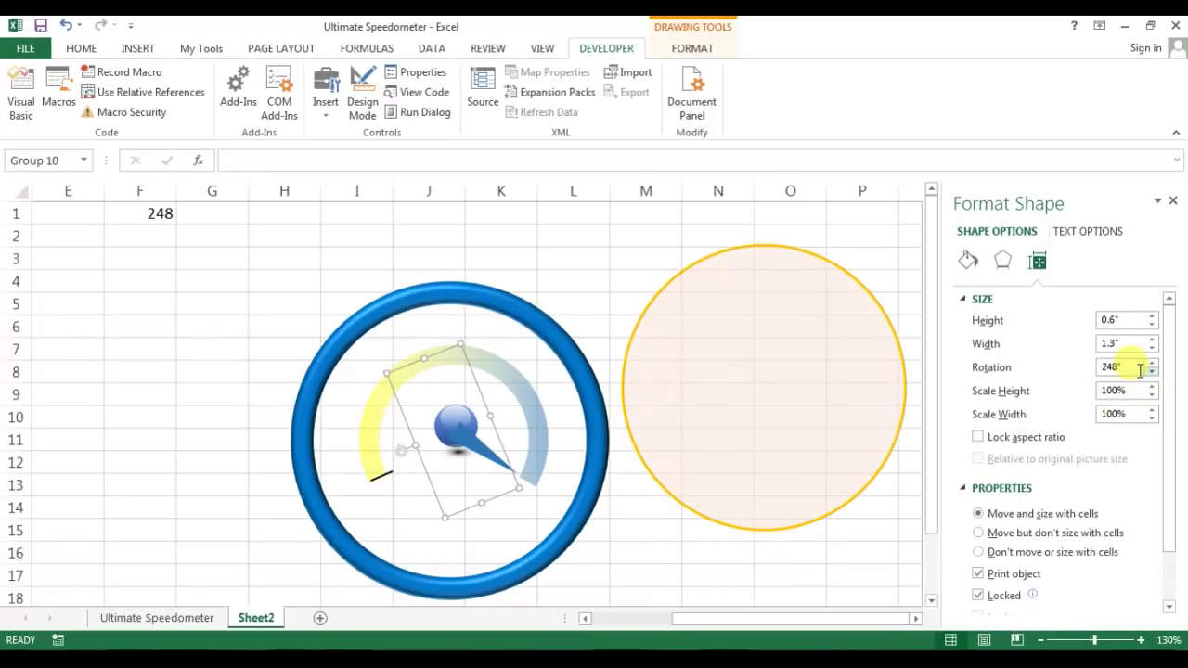
{"action": "left_click_drag", "start_coordinate": [1136, 366], "coordinate": [943, 367]}
{"action": "type", "text": "0"}
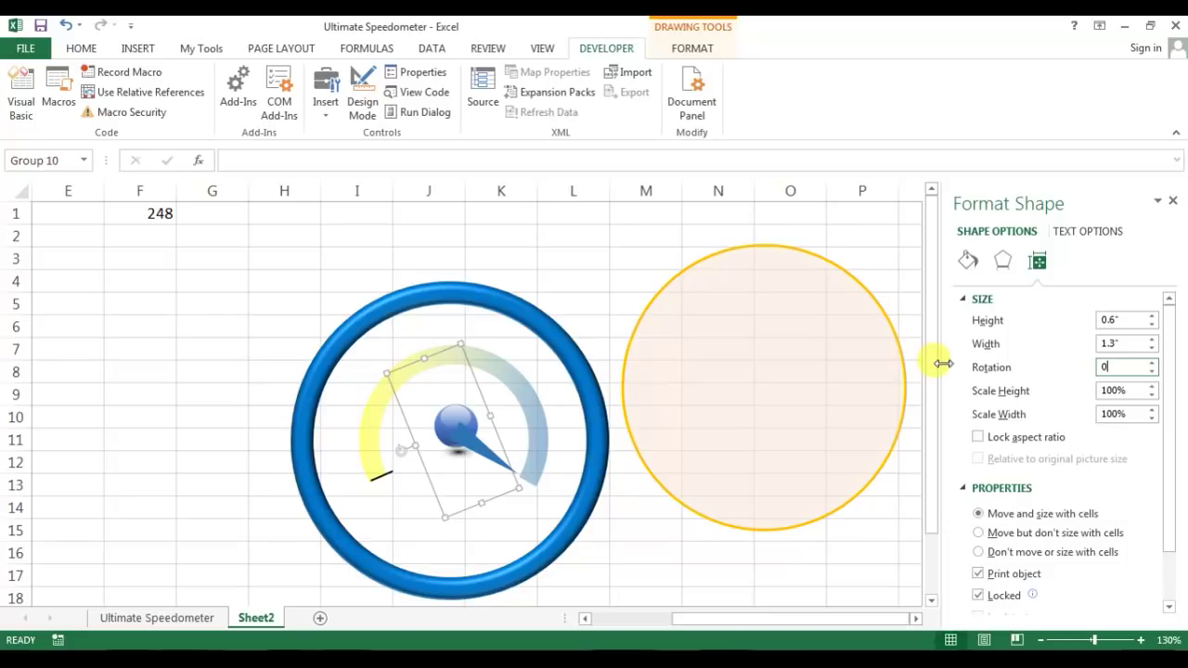
{"action": "key", "text": "Return"}
{"action": "left_click", "coordinate": [358, 215]}
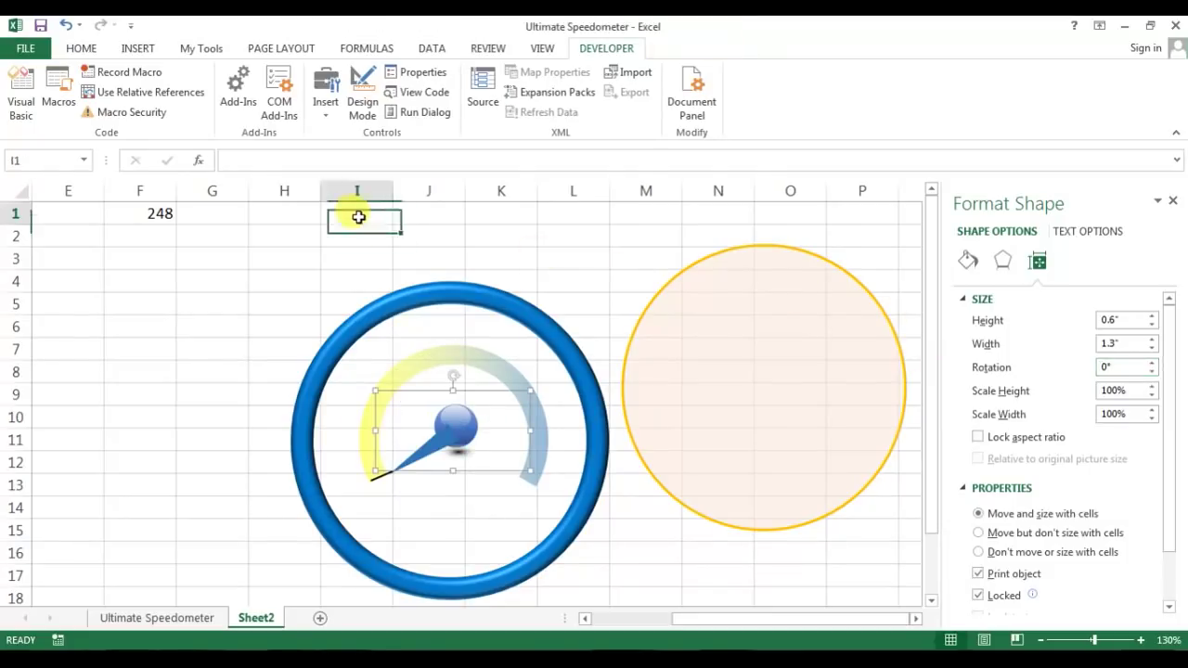
- Close Format Shape and open Sheet2's code module in the Visual Basic editor
{"action": "left_click_drag", "start_coordinate": [848, 630], "coordinate": [764, 629]}
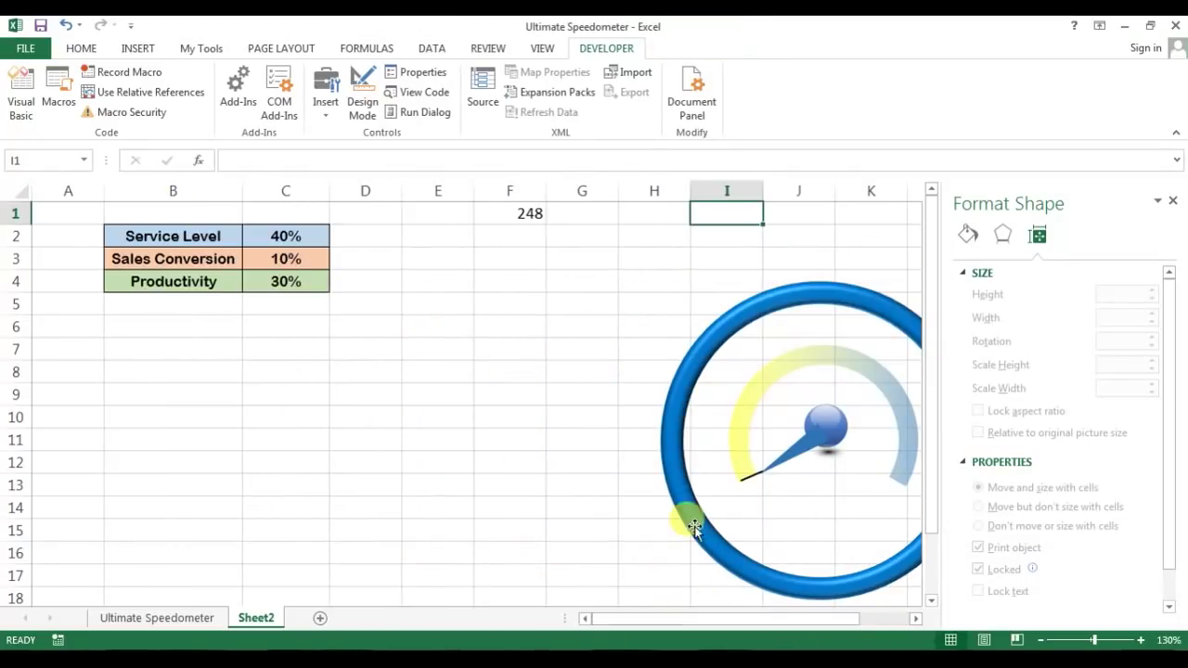
{"action": "left_click", "coordinate": [1176, 203]}
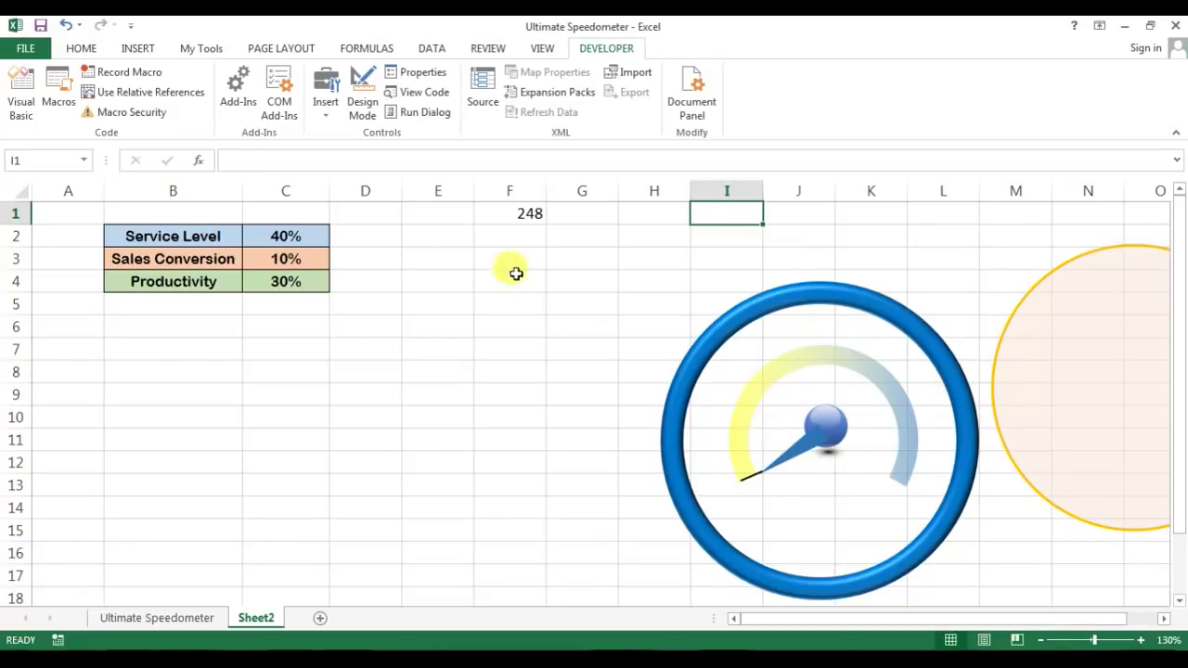
{"action": "left_click", "coordinate": [21, 102]}
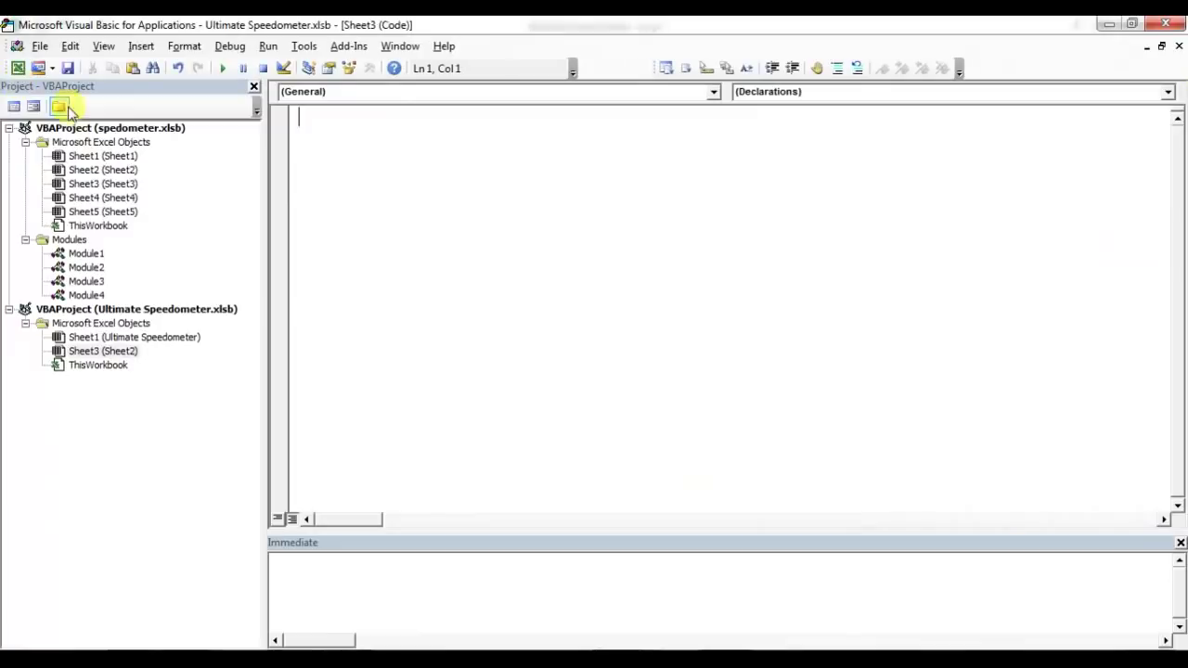
{"action": "double_click", "coordinate": [125, 357]}
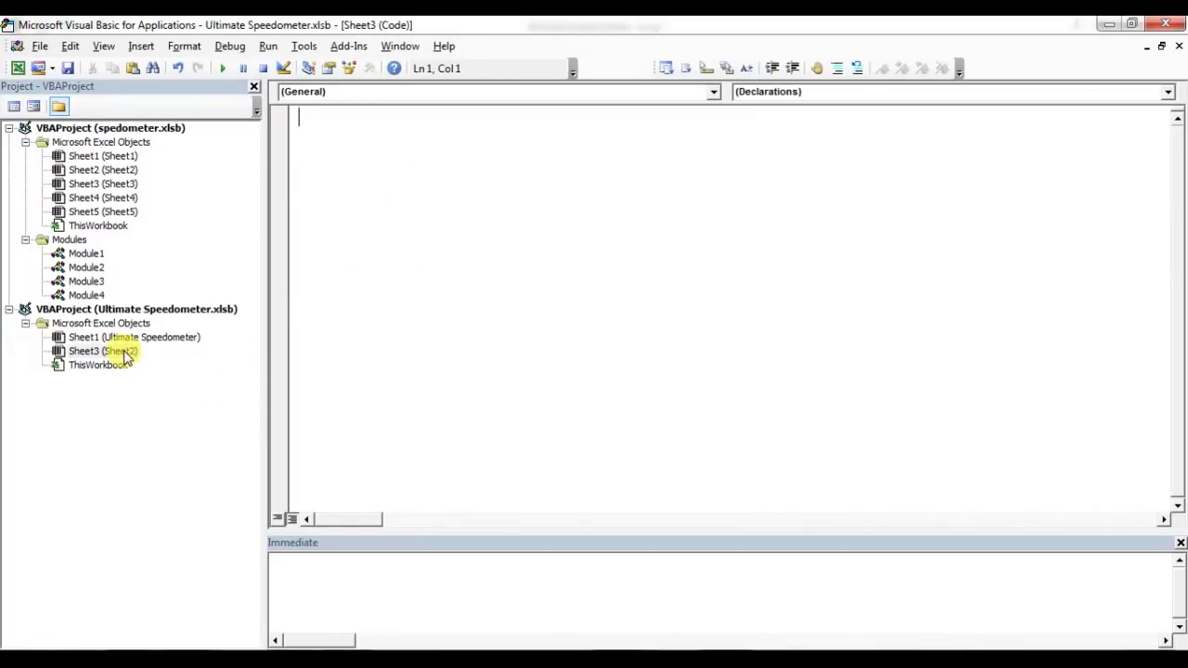
{"action": "left_click", "coordinate": [1180, 544]}
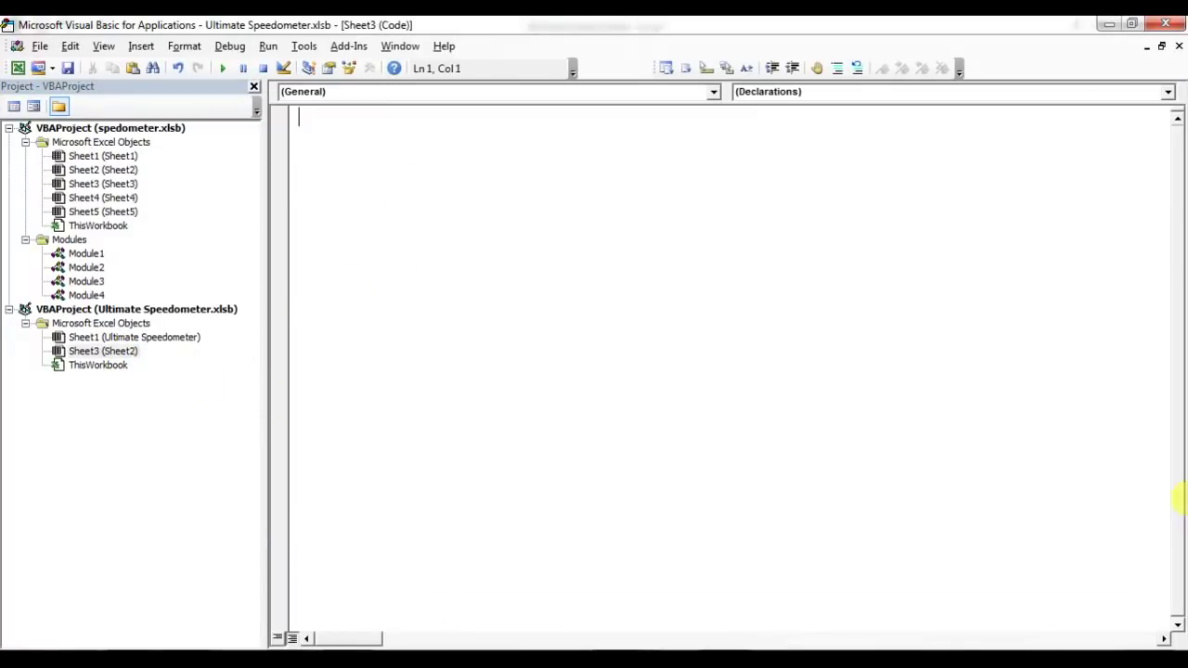
- Add an empty Worksheet_Change procedure, delete the SelectionChange stub, and go back to Excel
{"action": "left_click", "coordinate": [712, 92]}
{"action": "left_click", "coordinate": [617, 121]}
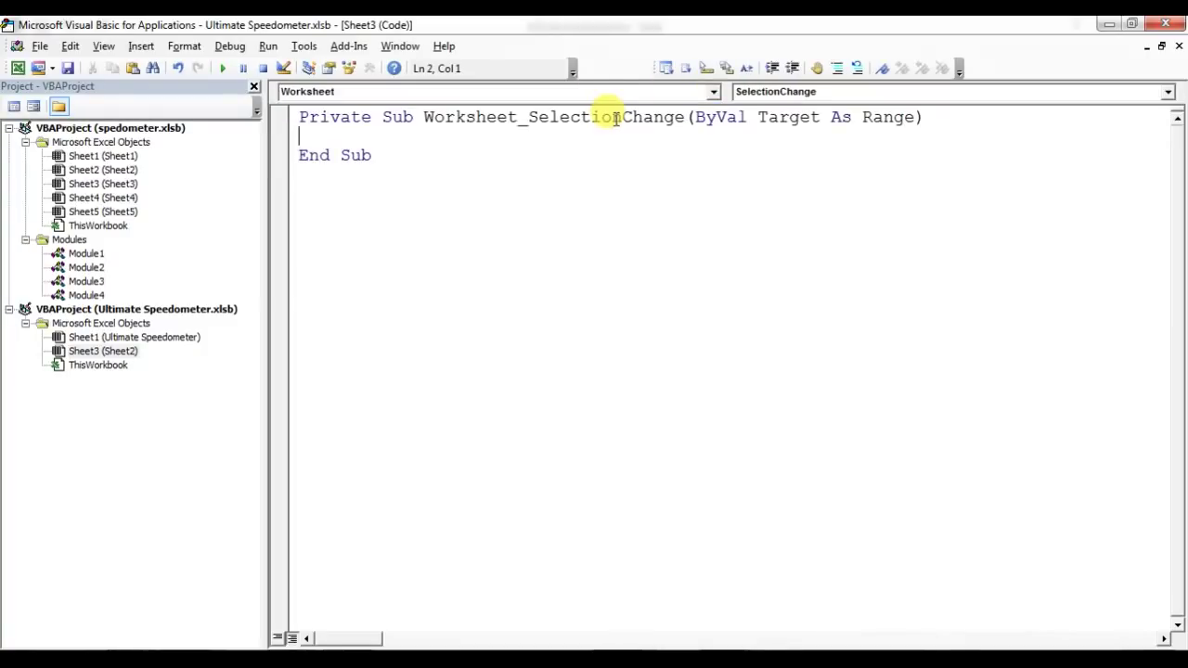
{"action": "left_click", "coordinate": [800, 92]}
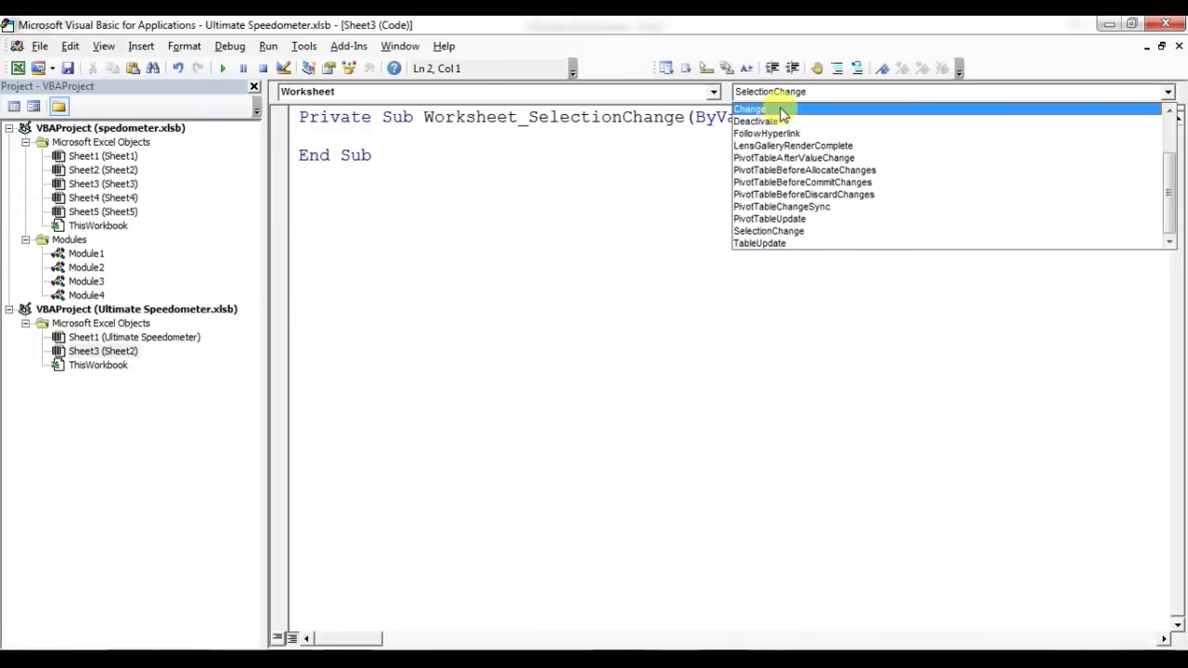
{"action": "left_click", "coordinate": [780, 110]}
{"action": "left_click_drag", "start_coordinate": [372, 232], "coordinate": [261, 203]}
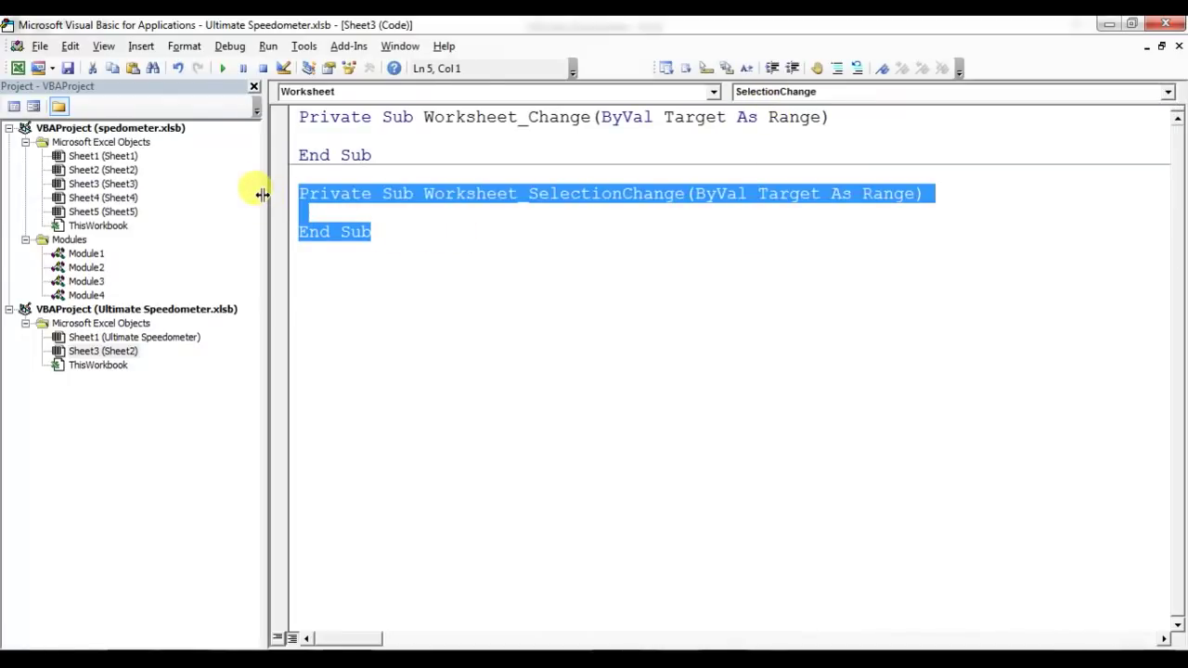
{"action": "key", "text": "Delete"}
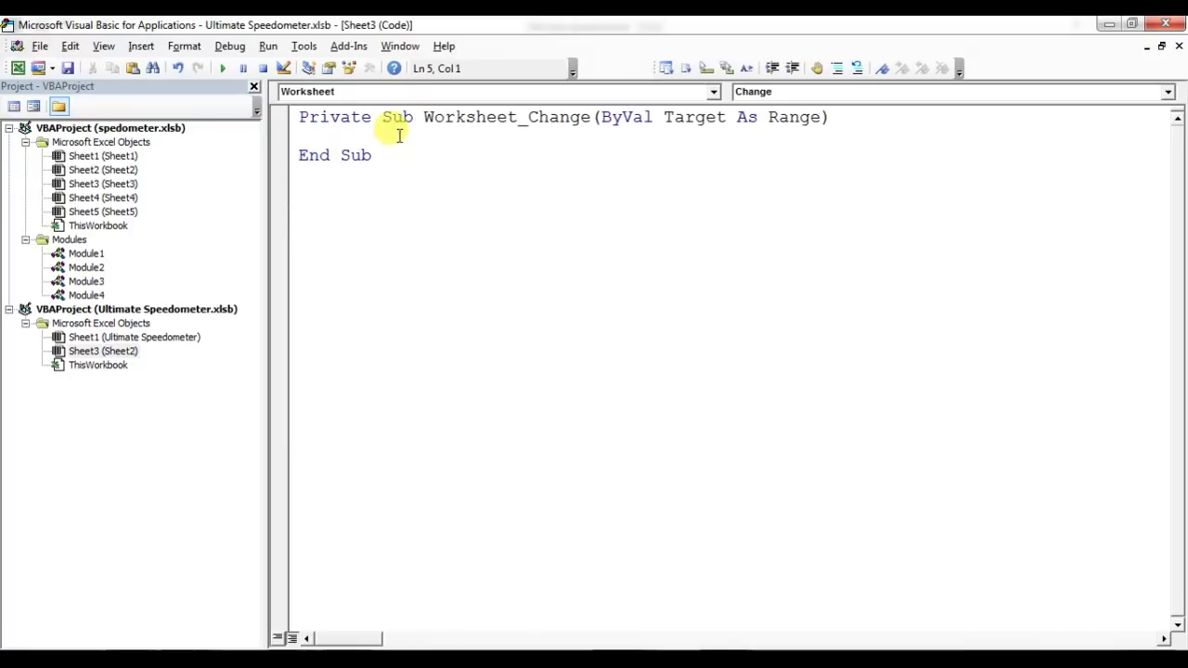
{"action": "left_click", "coordinate": [464, 136]}
{"action": "key", "text": "Return"}
{"action": "key", "text": "Return"}
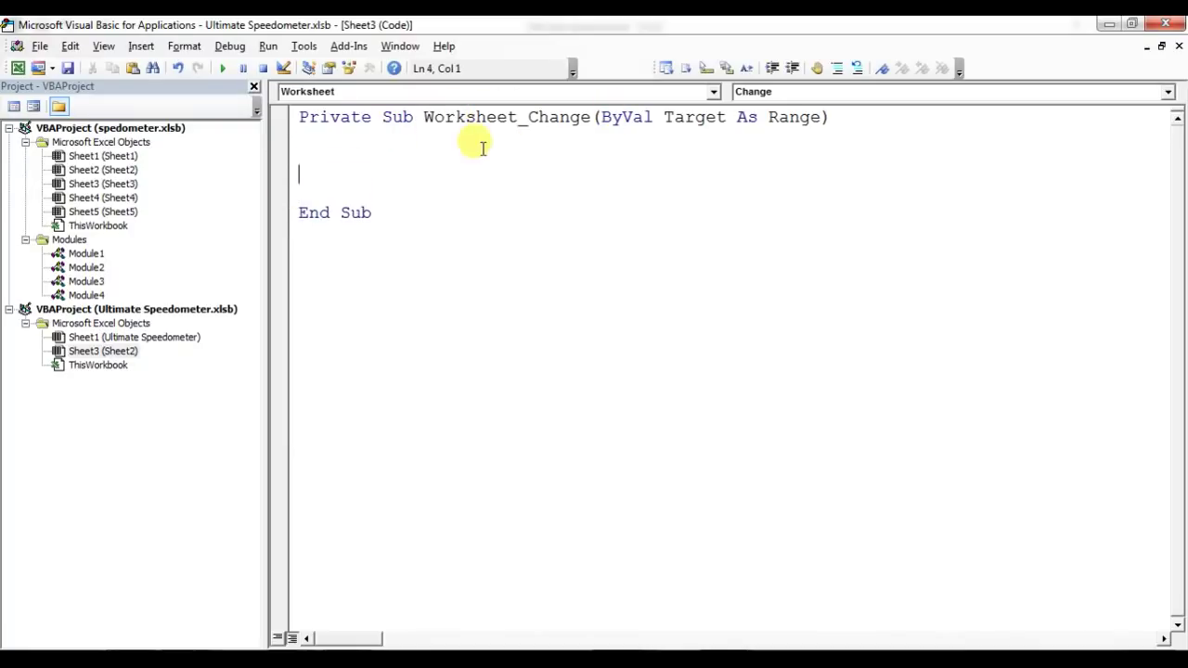
{"action": "key", "text": "alt+Tab"}
{"action": "left_click", "coordinate": [822, 436]}
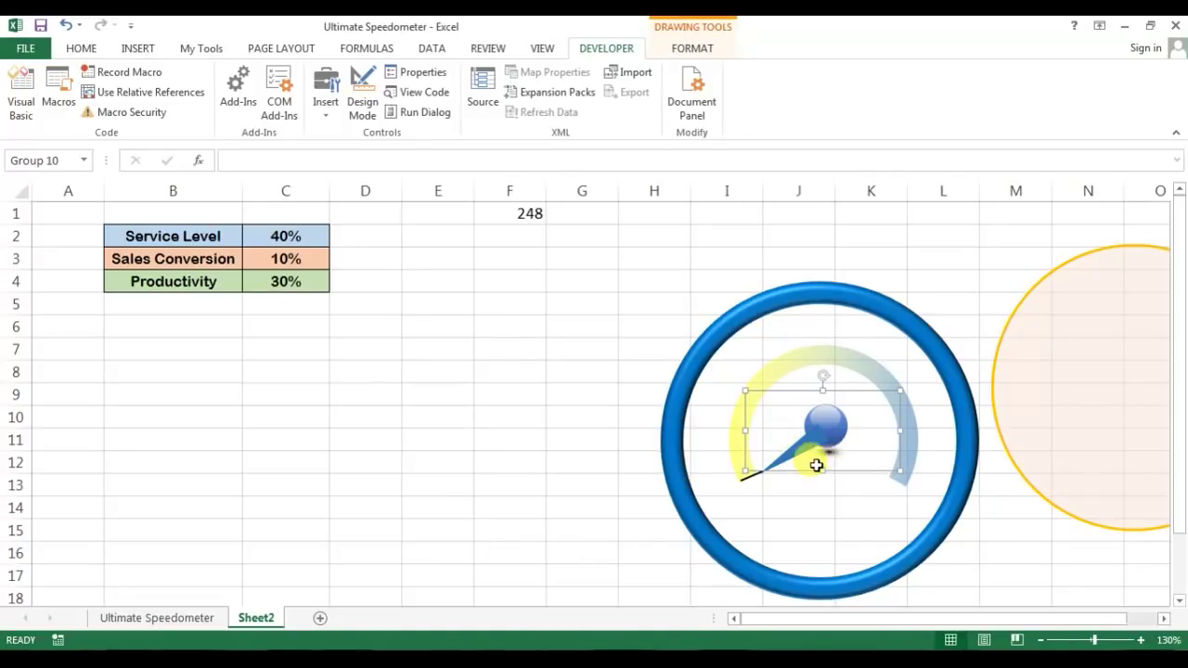
- Copy the name Group 10 and type ActiveSheet.Shapes.Range(Array("Group 10")).Select in the handler
{"action": "left_click", "coordinate": [59, 162]}
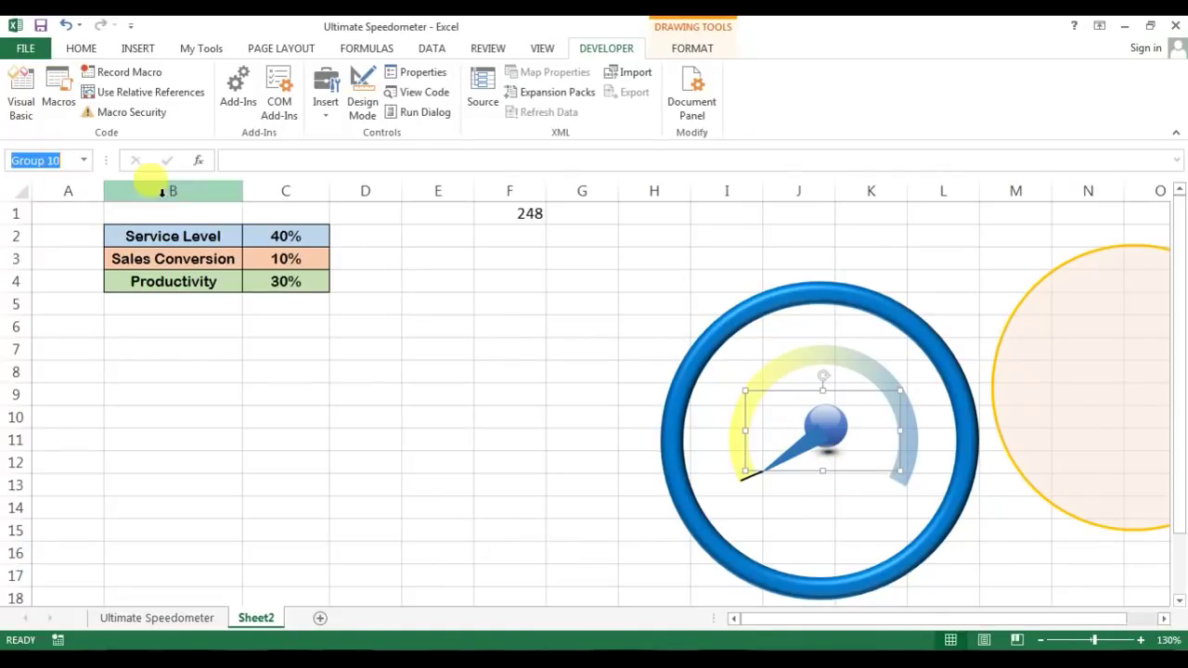
{"action": "key", "text": "ctrl+c"}
{"action": "left_click", "coordinate": [603, 411]}
{"action": "key", "text": "alt+Tab"}
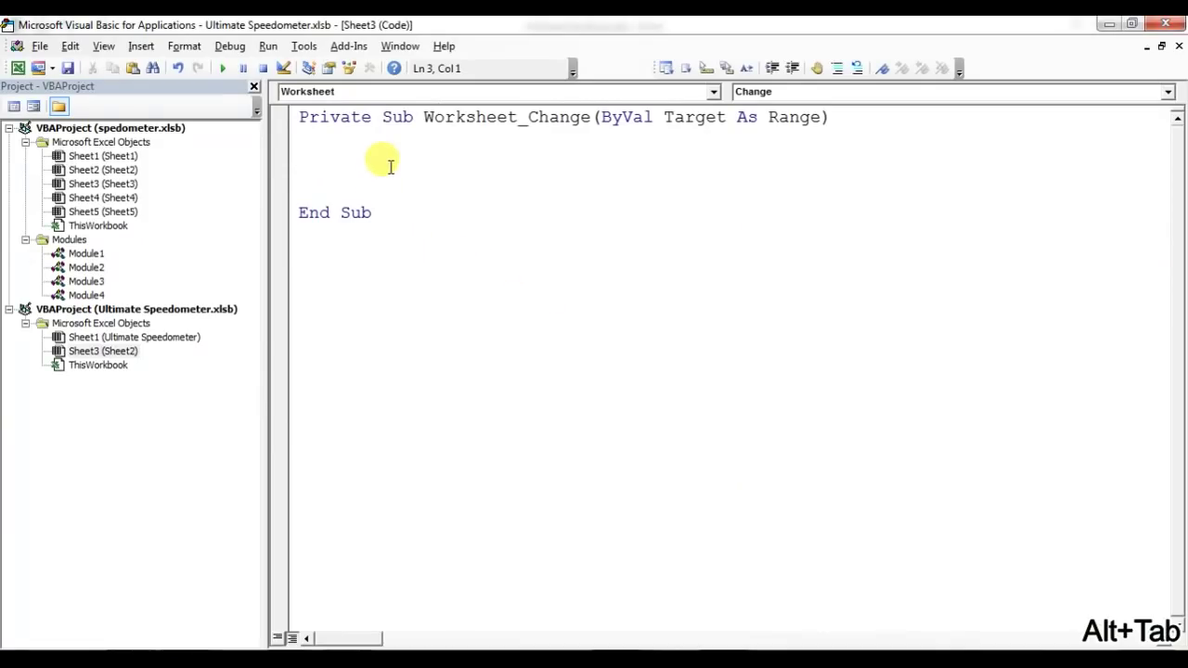
{"action": "type", "text": "activesheet."}
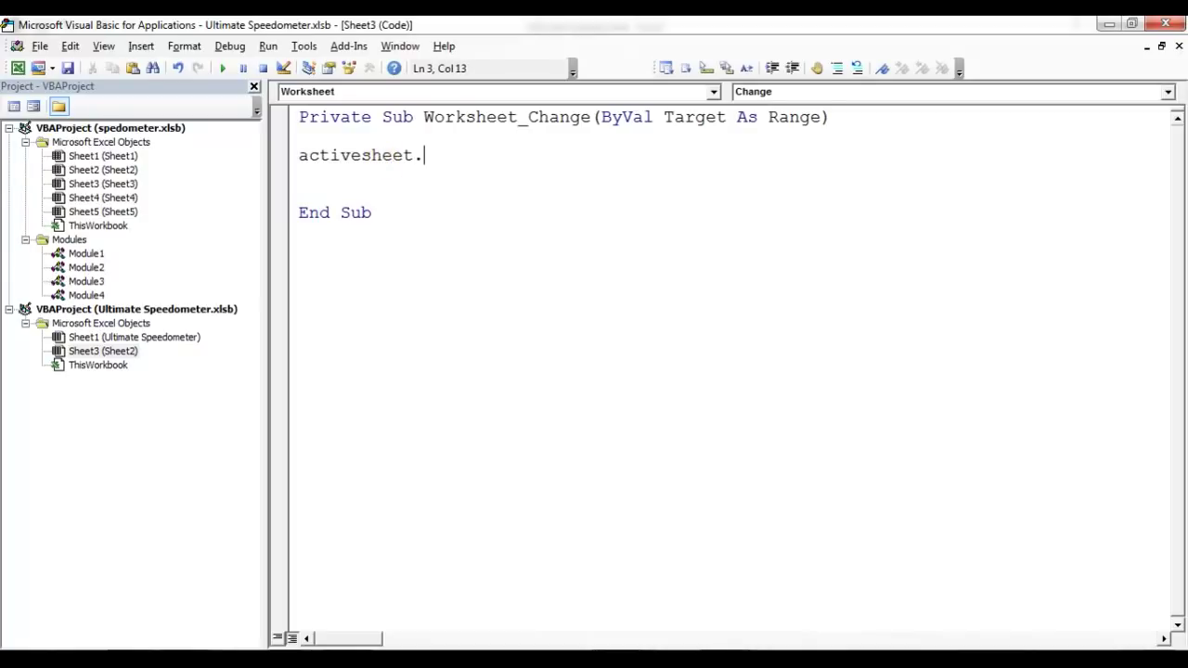
{"action": "type", "text": "shpa"}
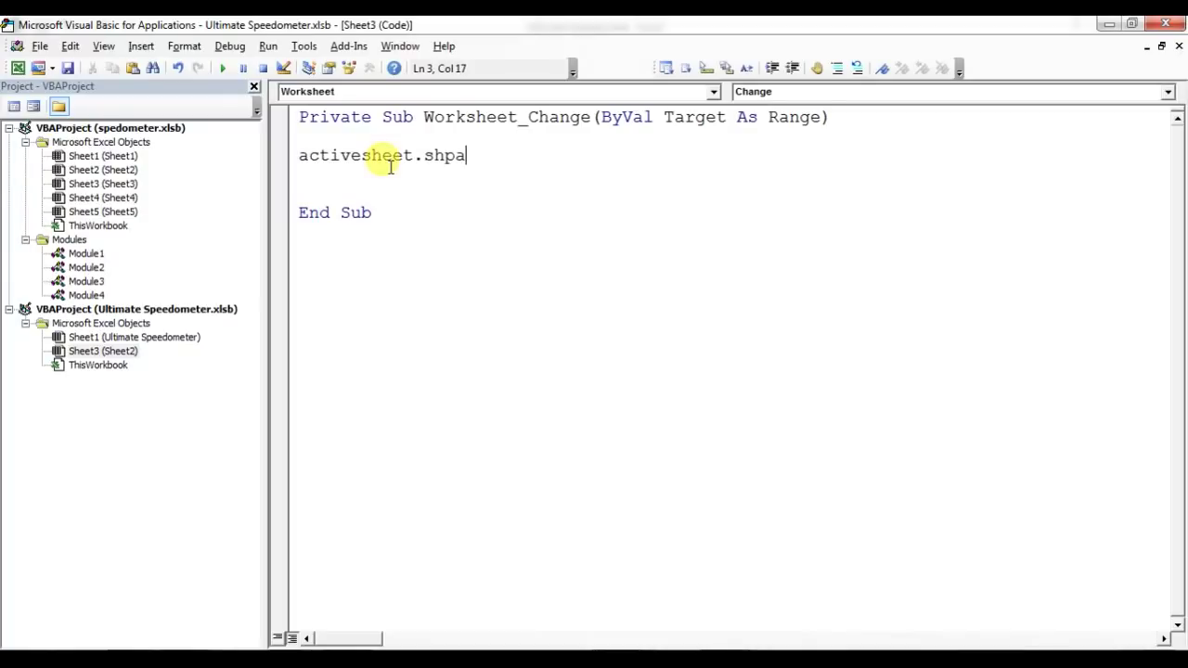
{"action": "key", "text": "BackSpace"}
{"action": "key", "text": "BackSpace"}
{"action": "type", "text": "ape"}
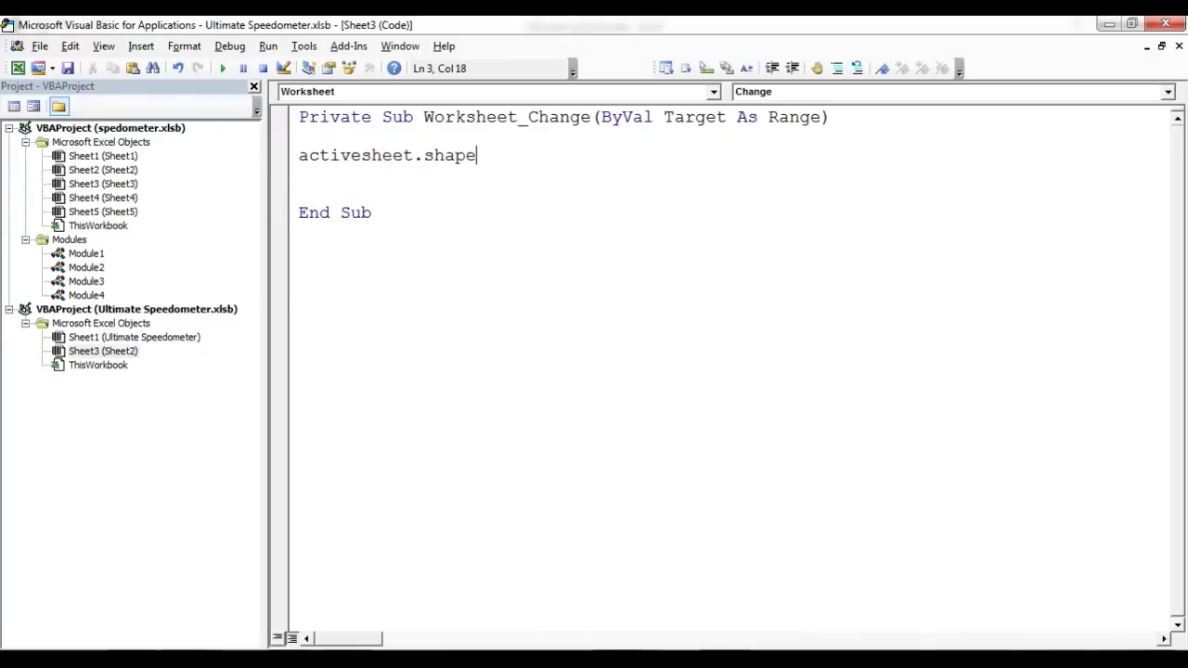
{"action": "type", "text": "s.range"}
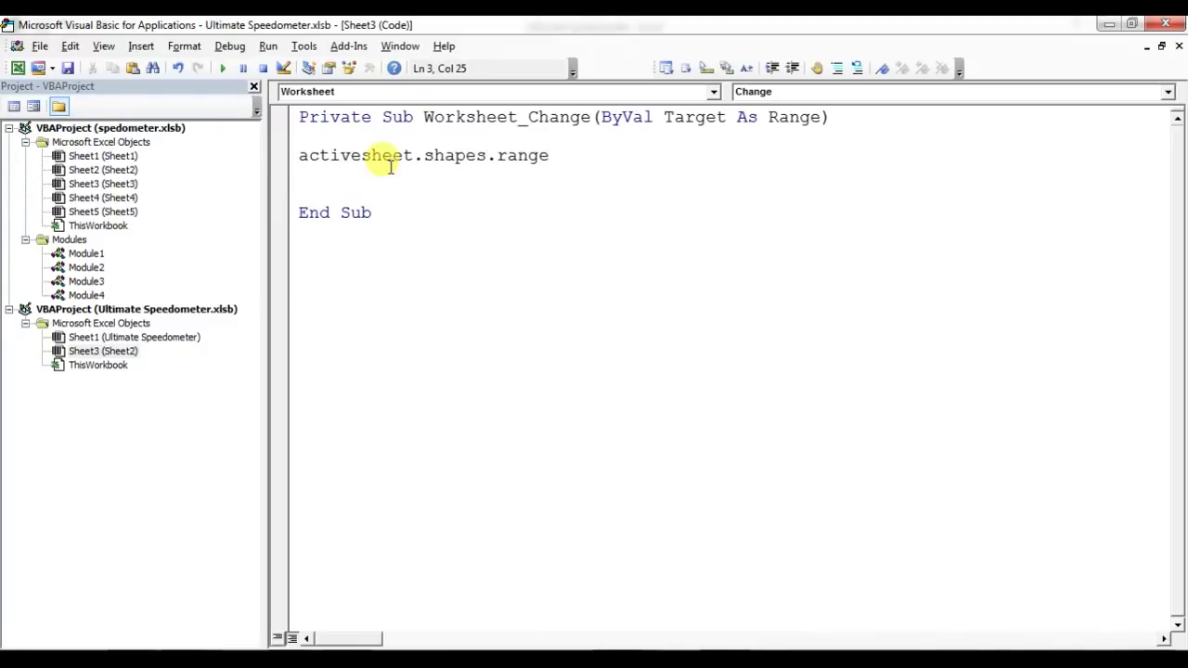
{"action": "type", "text": "(array("}
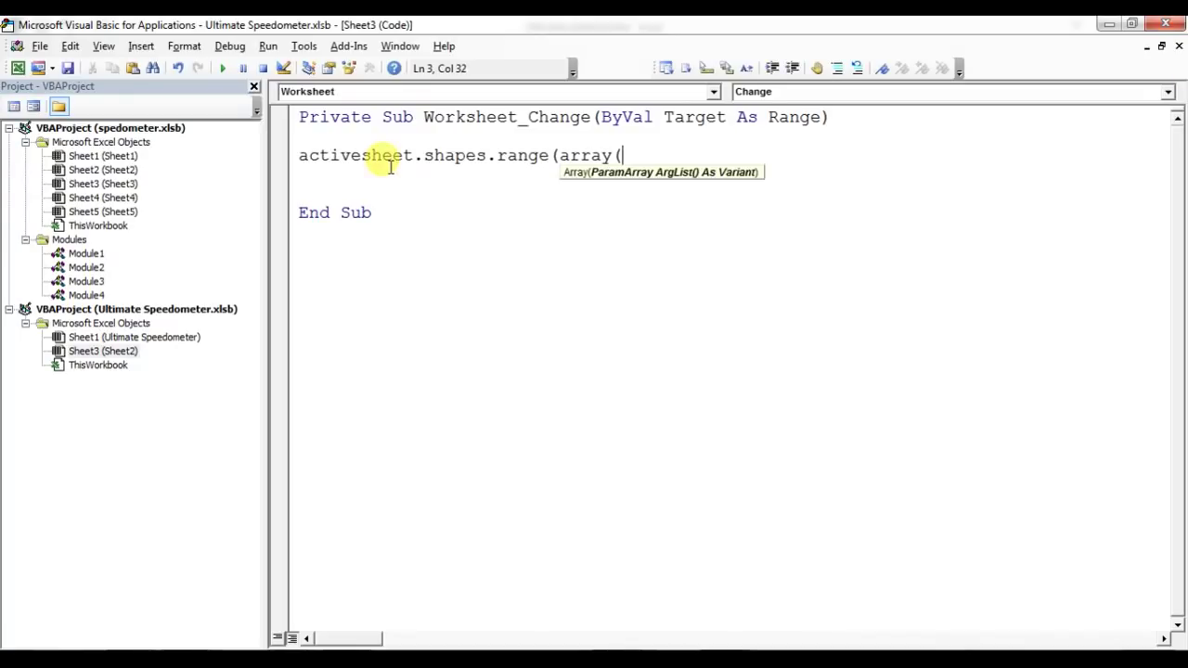
{"action": "type", "text": "\""}
{"action": "key", "text": "ctrl+v"}
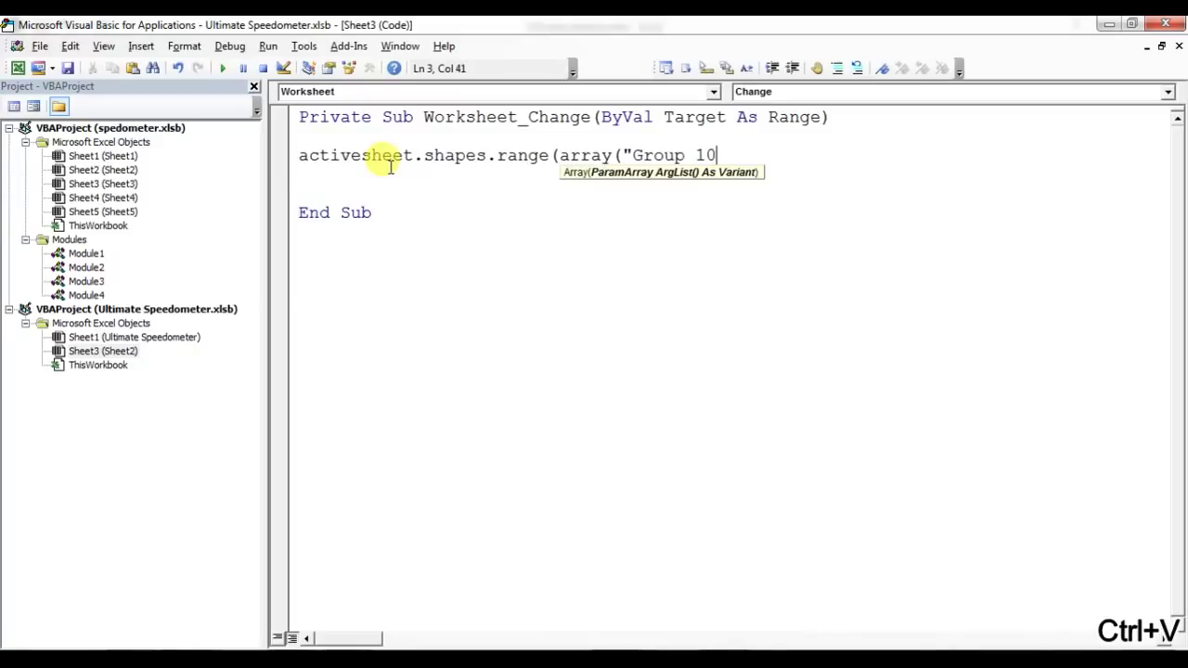
{"action": "type", "text": "\")).s"}
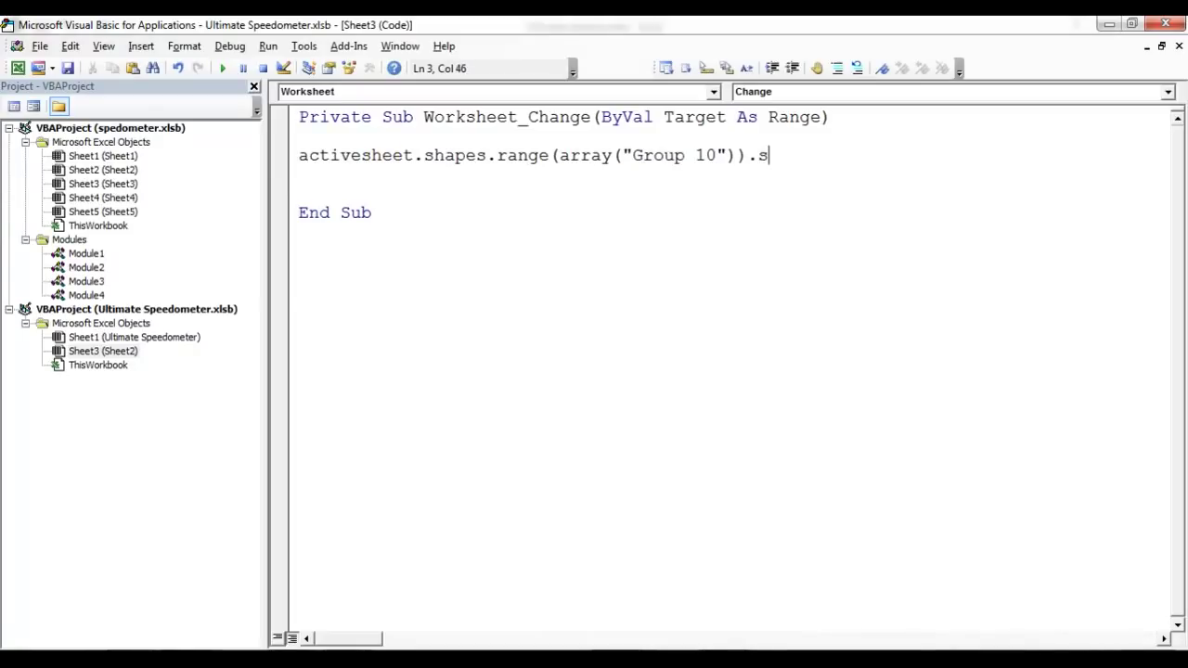
{"action": "type", "text": "elect"}
{"action": "key", "text": "Return"}
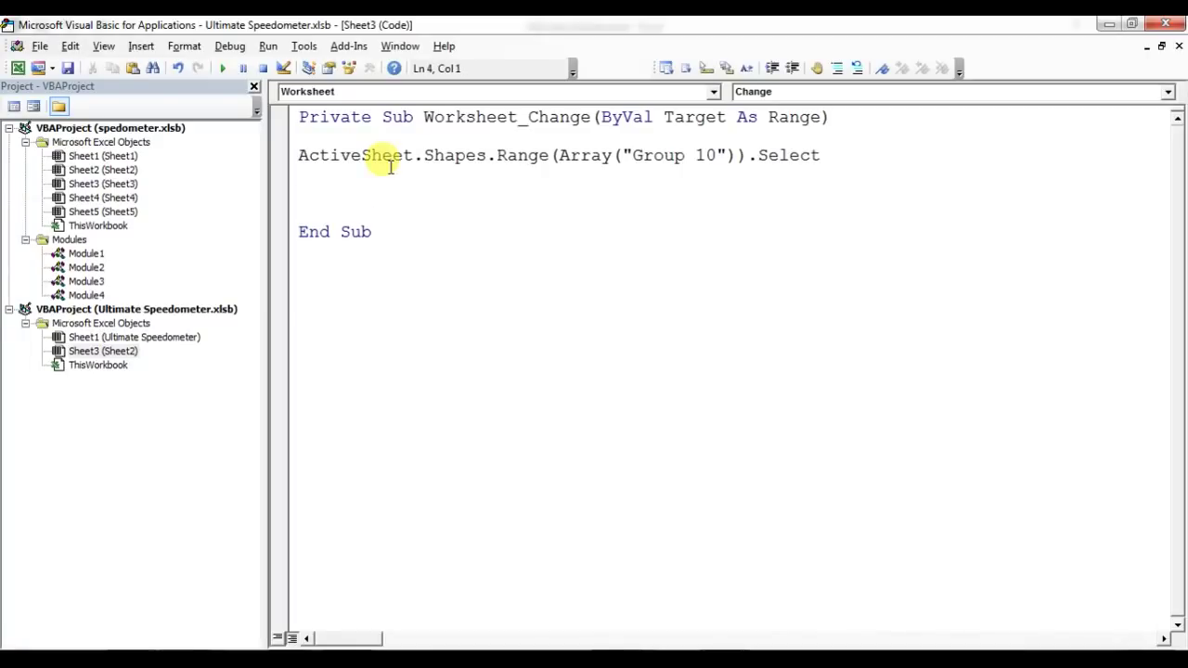
- After checking cell C2, write the rotation line as Range("C2")*248
{"action": "type", "text": "selection."}
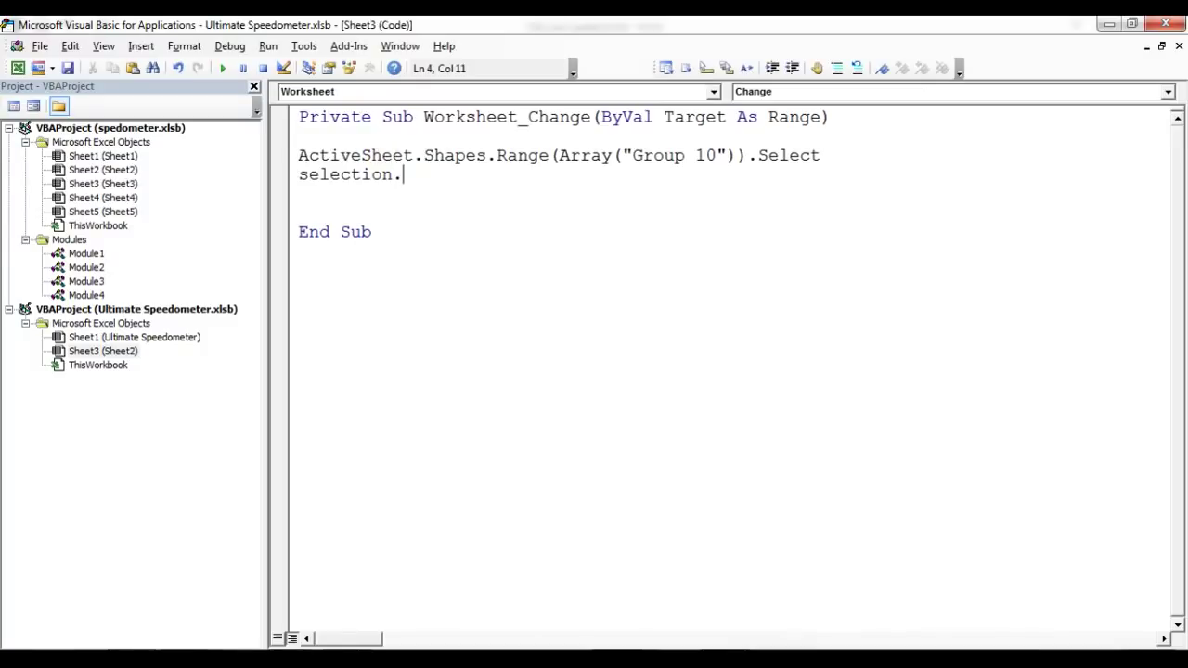
{"action": "type", "text": "shaperange."}
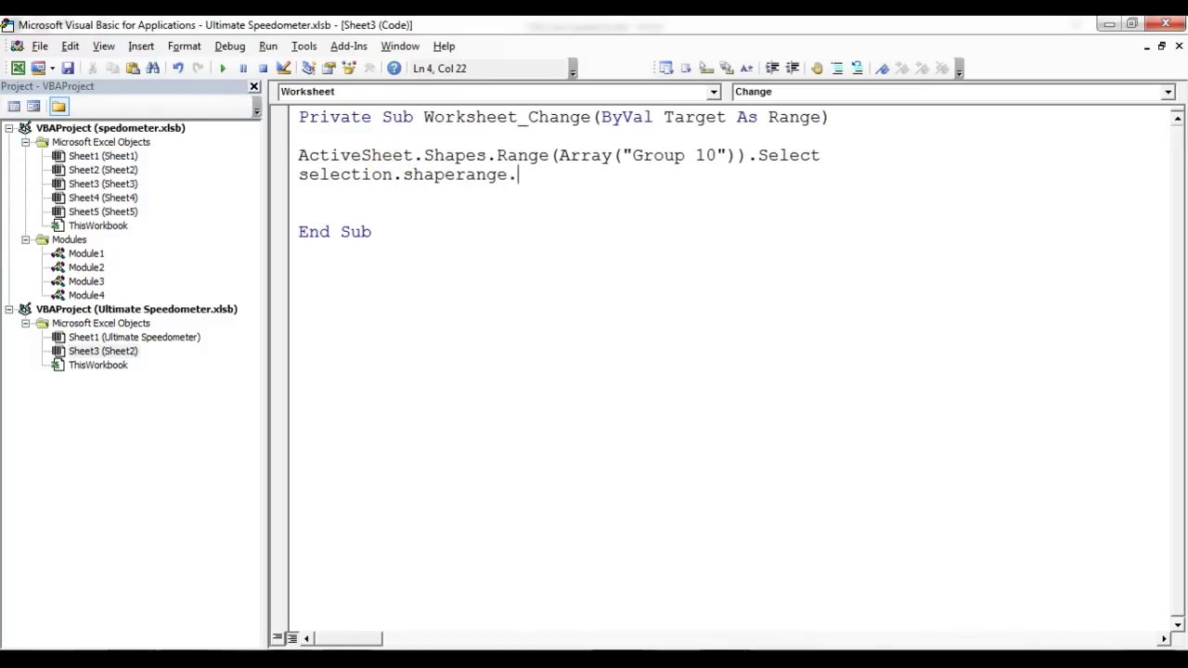
{"action": "type", "text": "rotaion"}
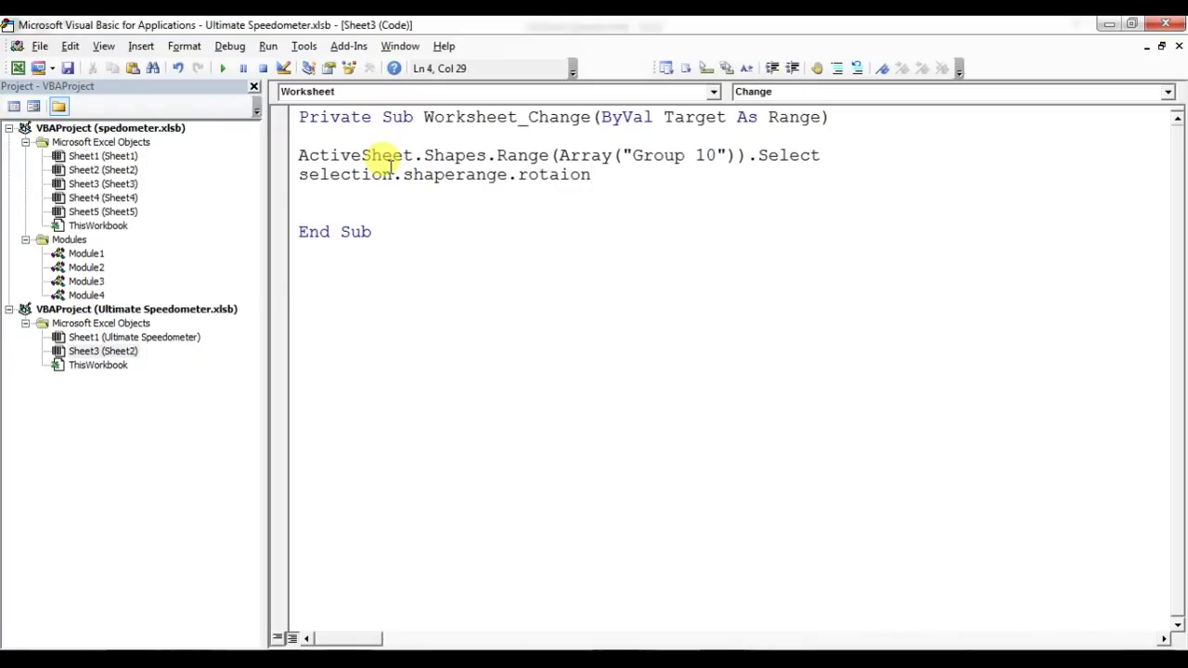
{"action": "type", "text": " = ra"}
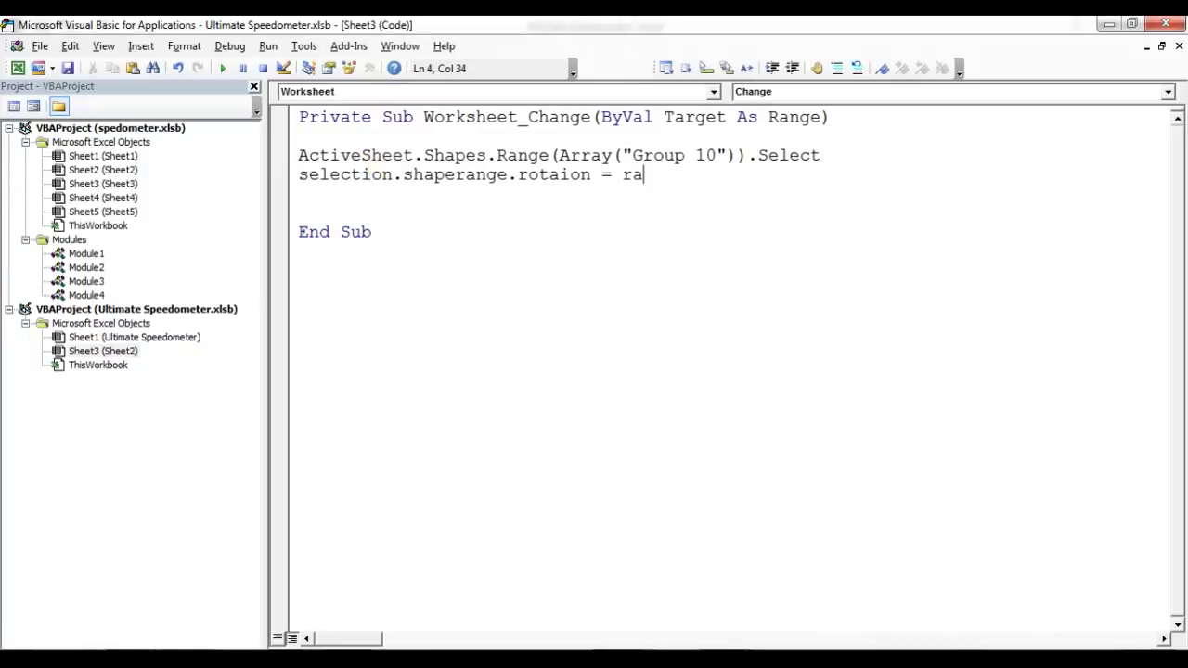
{"action": "type", "text": "nge(\""}
{"action": "key", "text": "alt+Tab"}
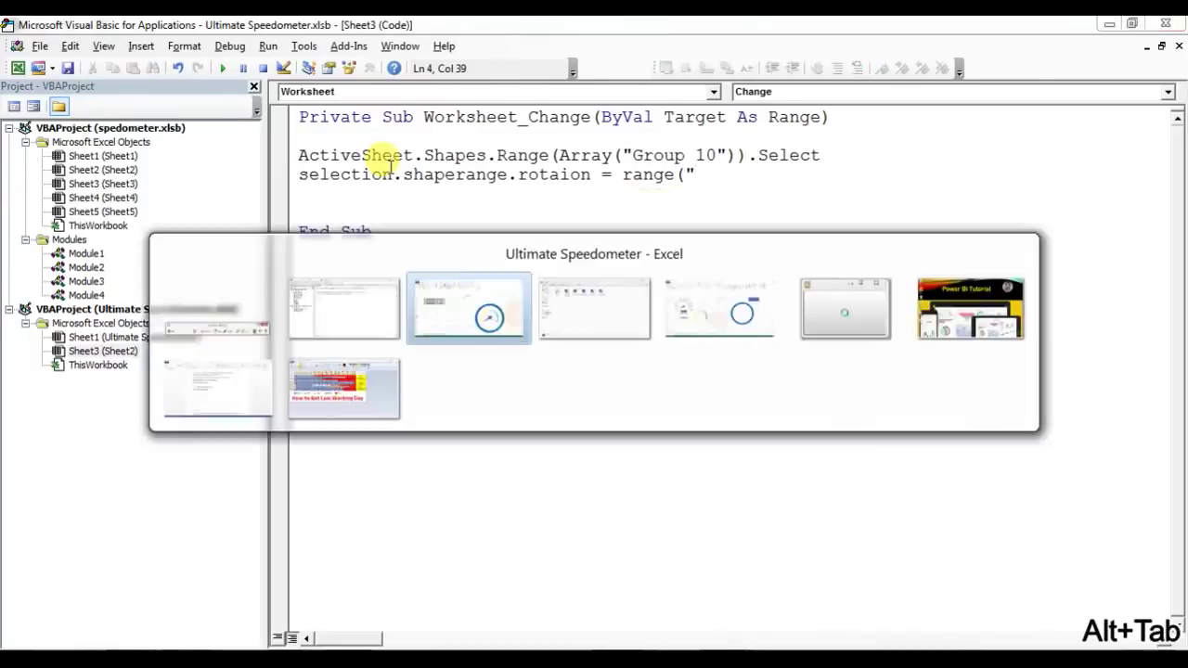
{"action": "left_click", "coordinate": [285, 236]}
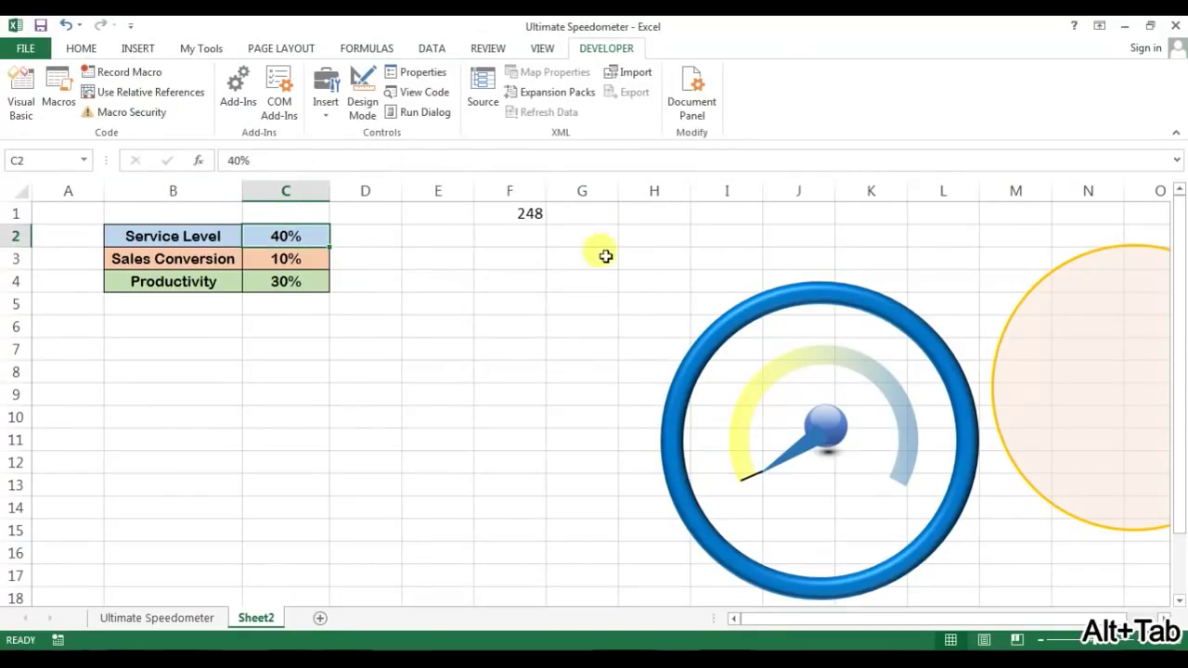
{"action": "left_click_drag", "start_coordinate": [167, 236], "coordinate": [306, 235]}
{"action": "left_click", "coordinate": [301, 236]}
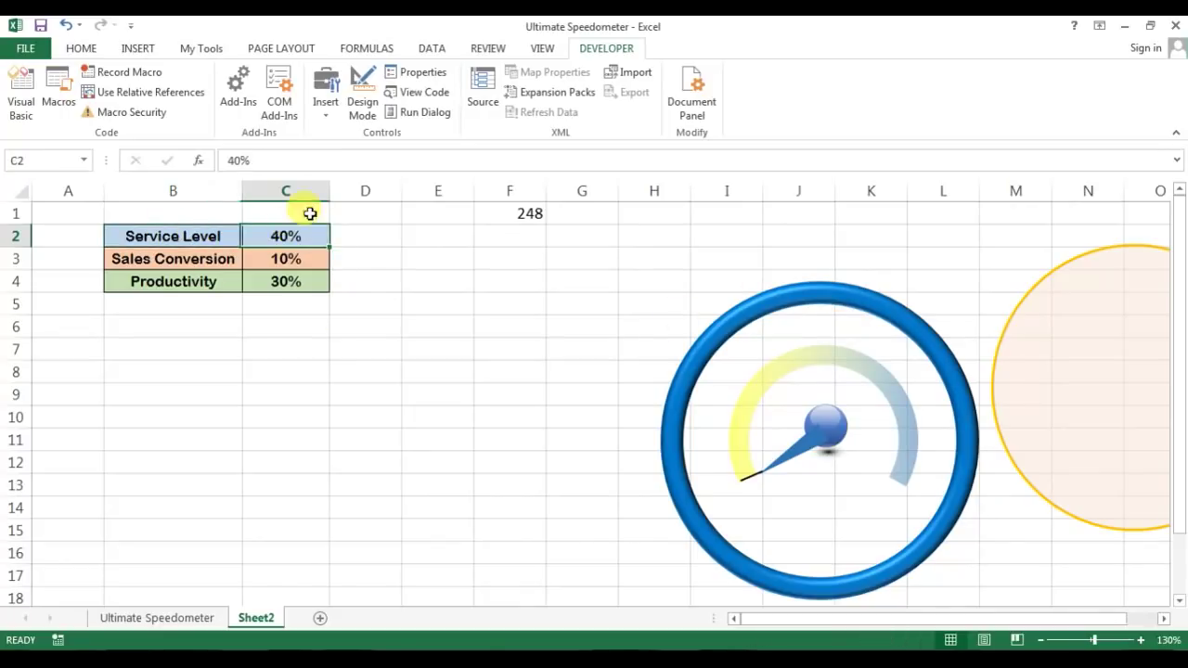
{"action": "key", "text": "alt+Tab"}
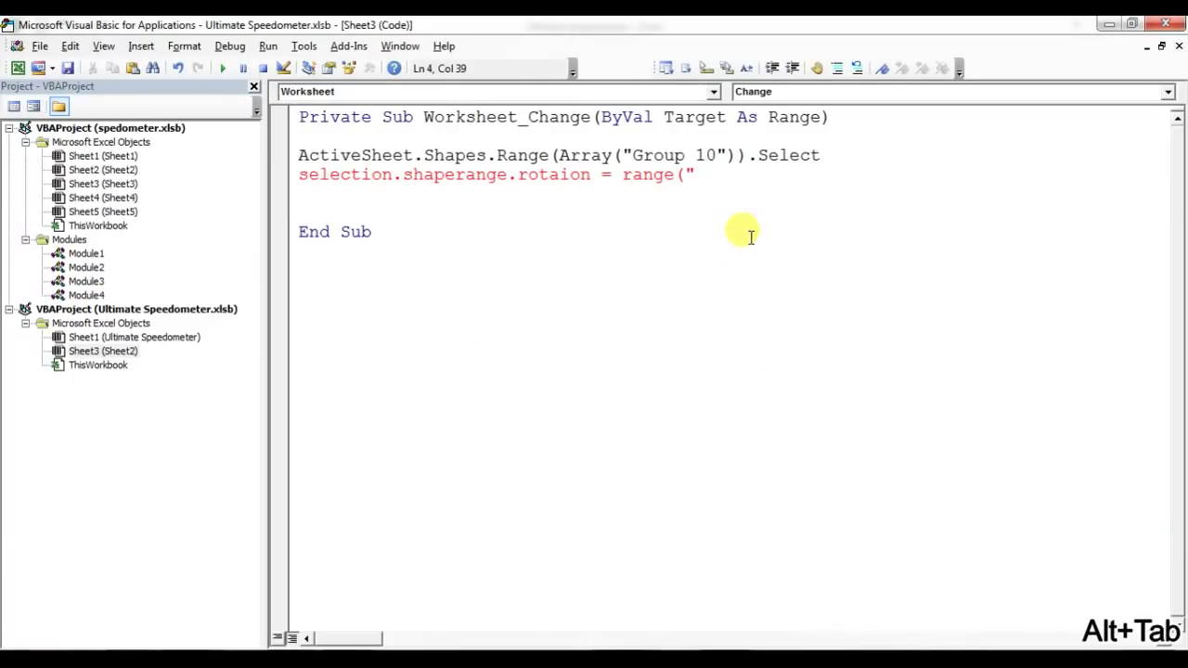
{"action": "left_click", "coordinate": [696, 155]}
{"action": "type", "text": "c"}
{"action": "key", "text": "BackSpace"}
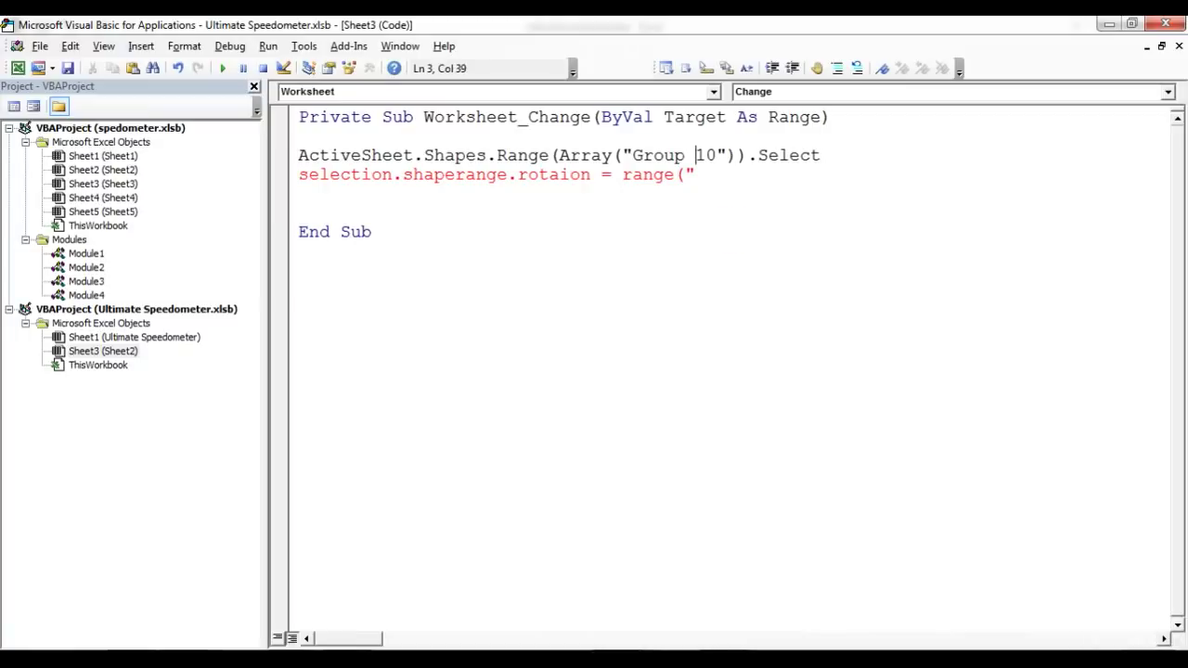
{"action": "left_click", "coordinate": [730, 171]}
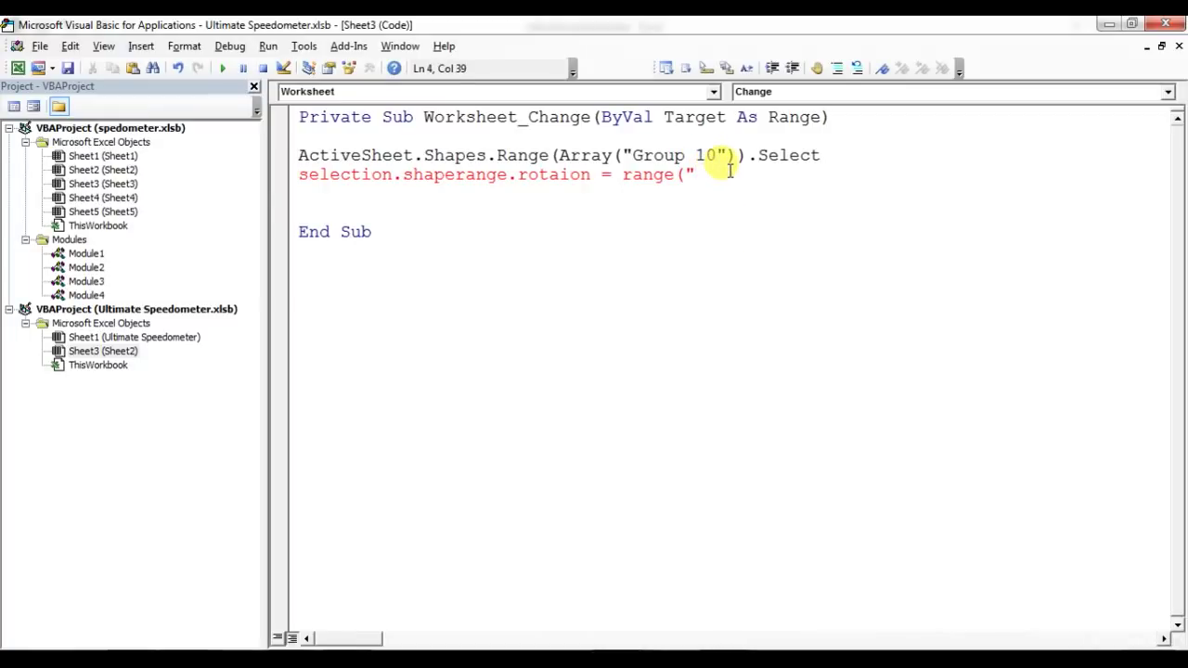
{"action": "type", "text": "C2"}
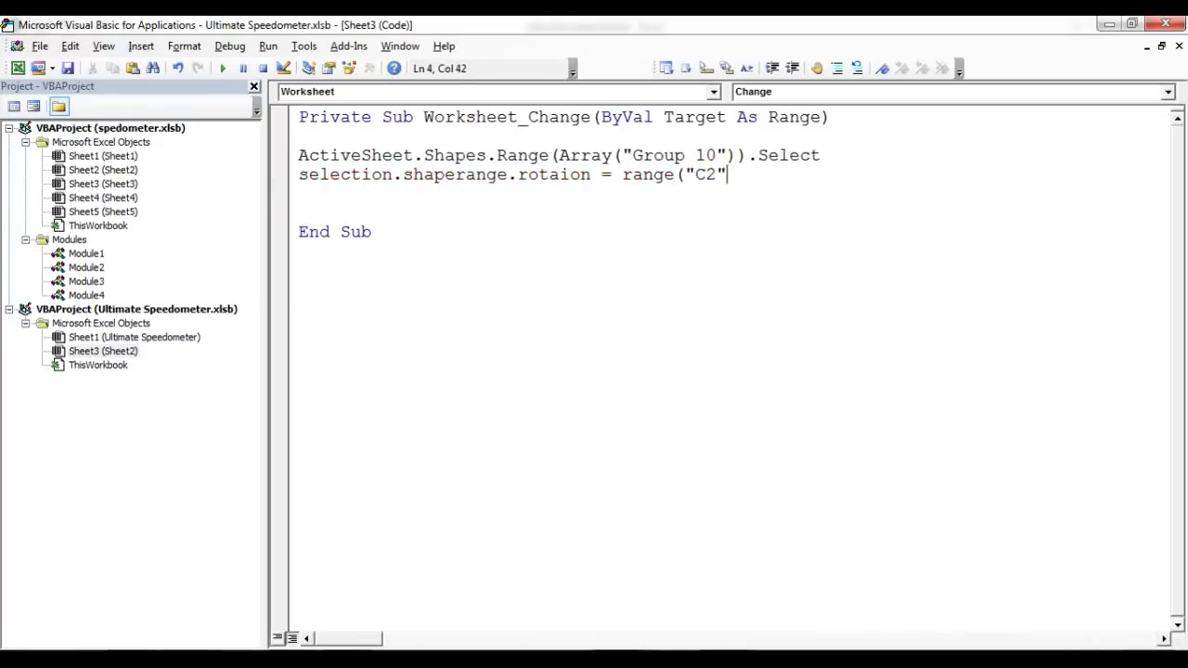
{"action": "type", "text": "\")*248"}
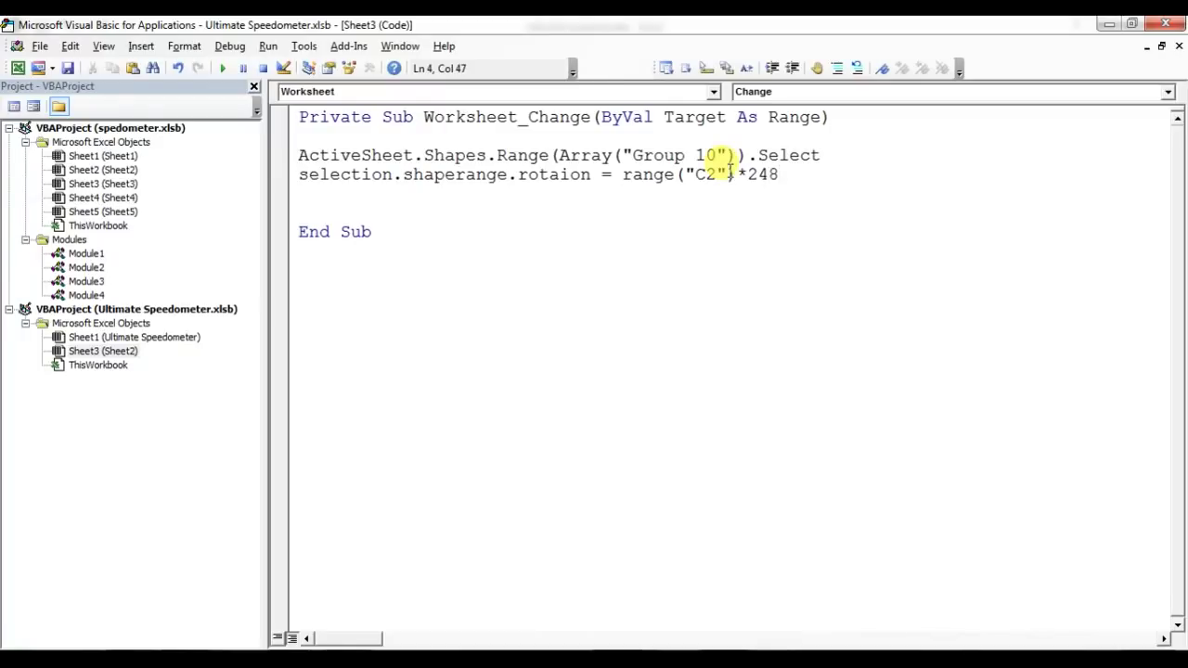
- Add .Value so the line reads Selection.ShapeRange.Rotation = Range("C2").Value * 248
{"action": "double_click", "coordinate": [763, 175]}
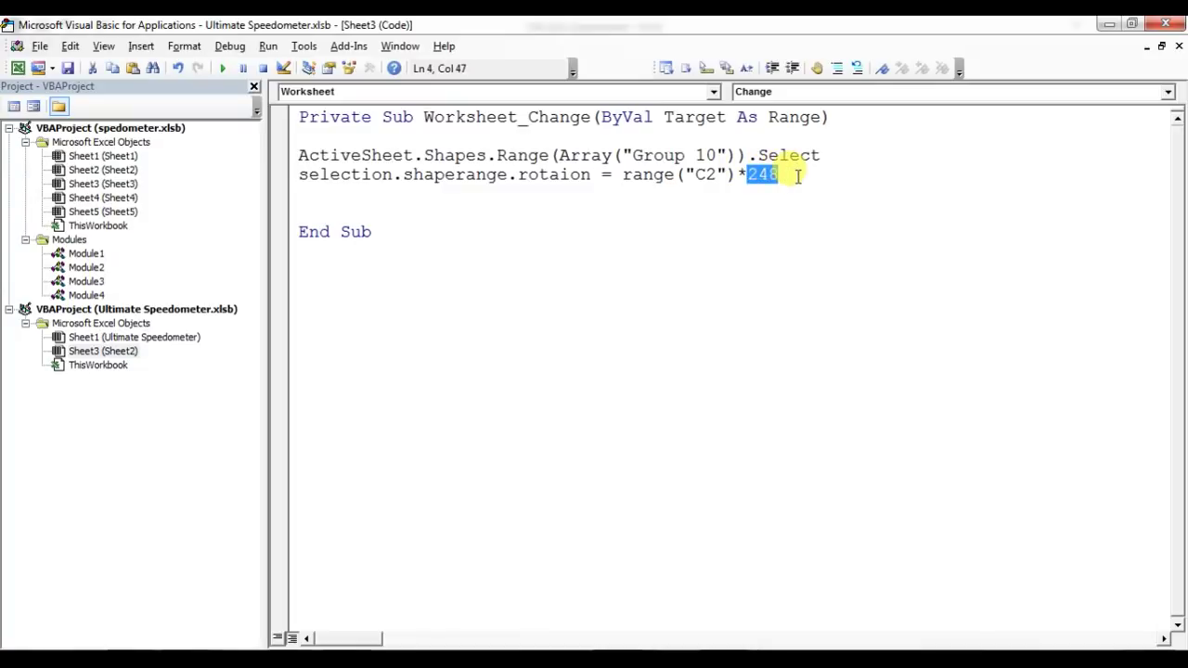
{"action": "left_click", "coordinate": [773, 179]}
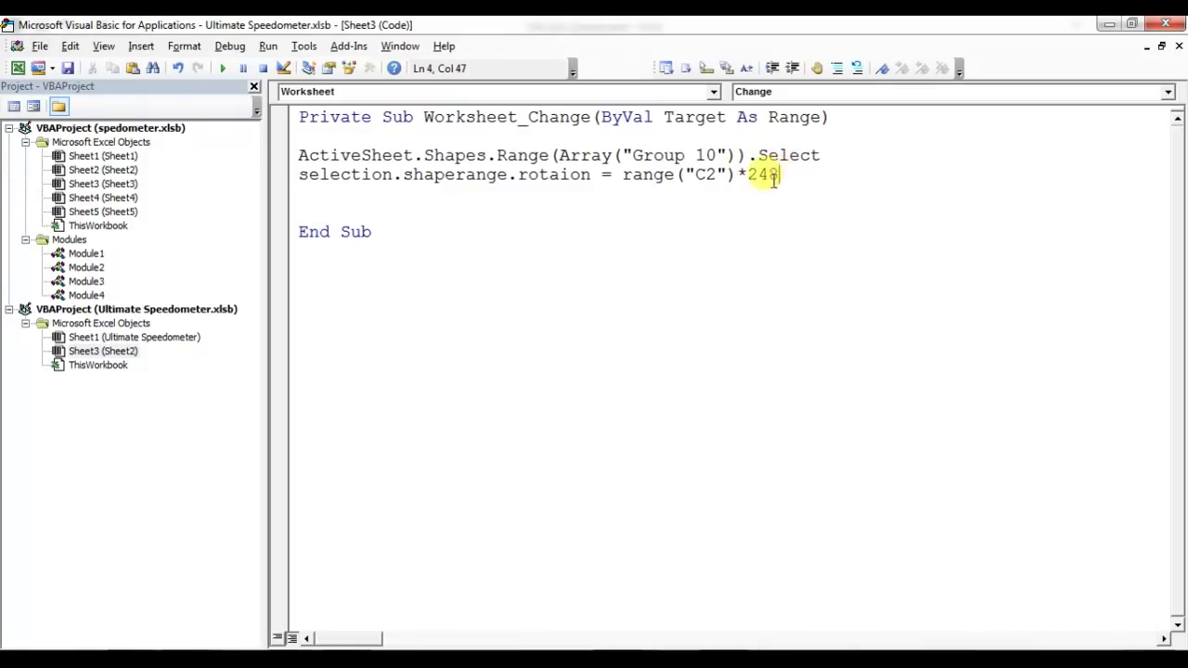
{"action": "double_click", "coordinate": [763, 175]}
{"action": "left_click", "coordinate": [821, 173]}
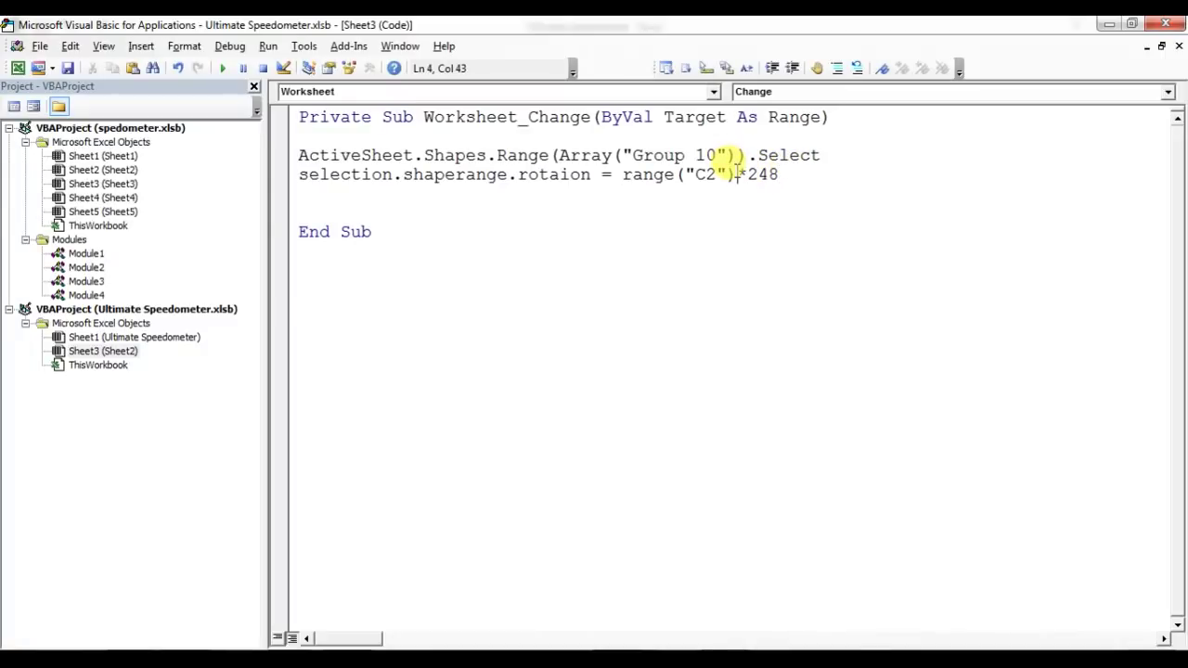
{"action": "type", "text": ".v"}
{"action": "key", "text": "Down"}
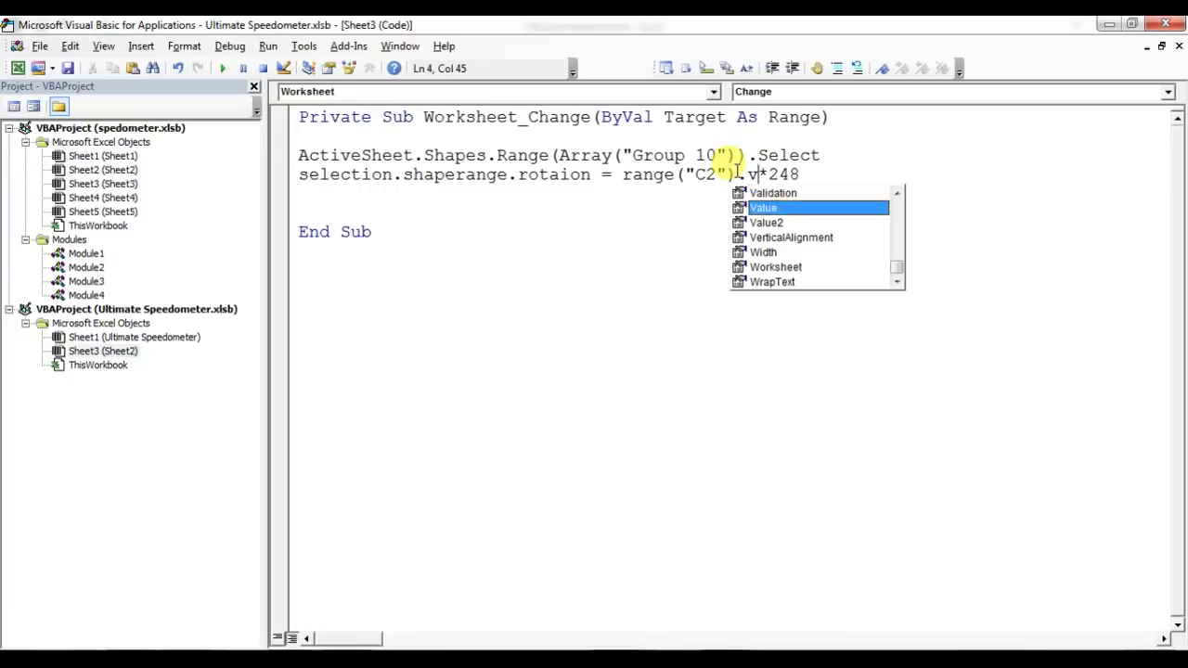
{"action": "key", "text": "Return"}
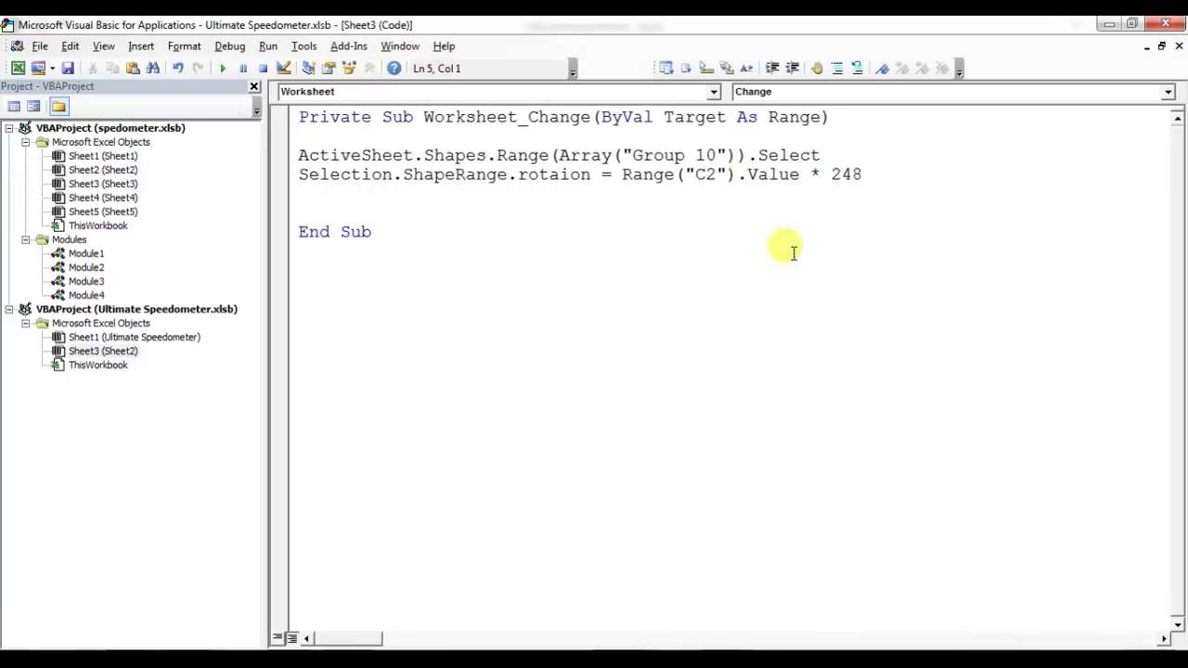
{"action": "key", "text": "alt+Tab"}
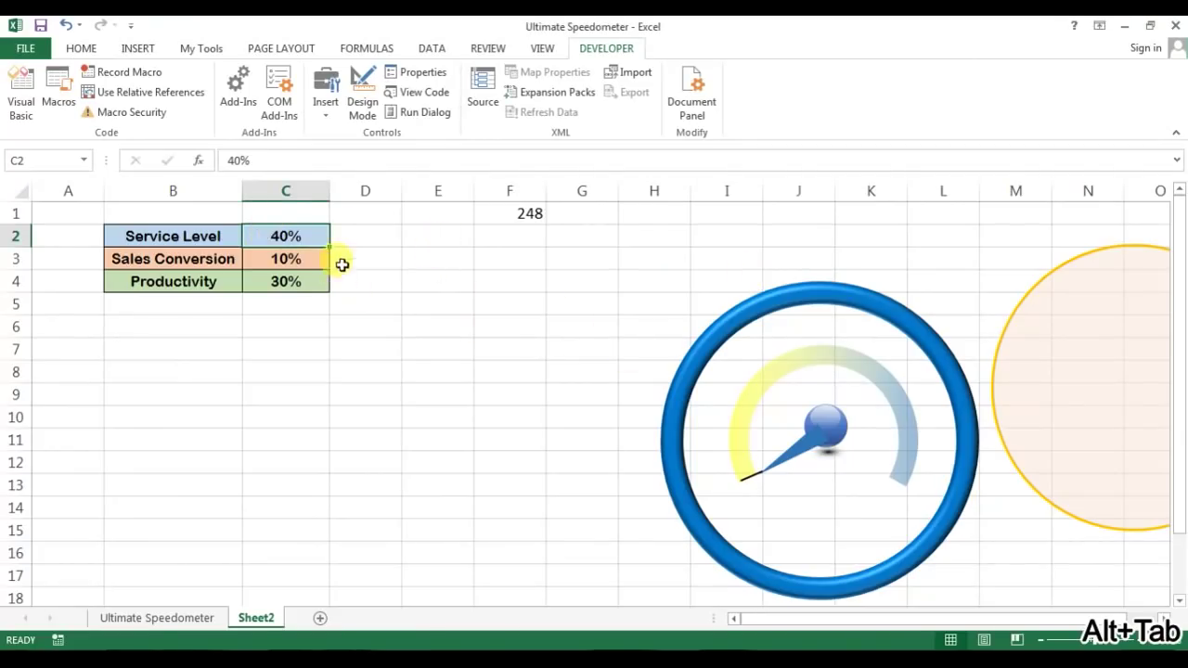
- Enter 30 in C2, debug the resulting run-time error, and reset the macro
{"action": "type", "text": "30"}
{"action": "key", "text": "Return"}
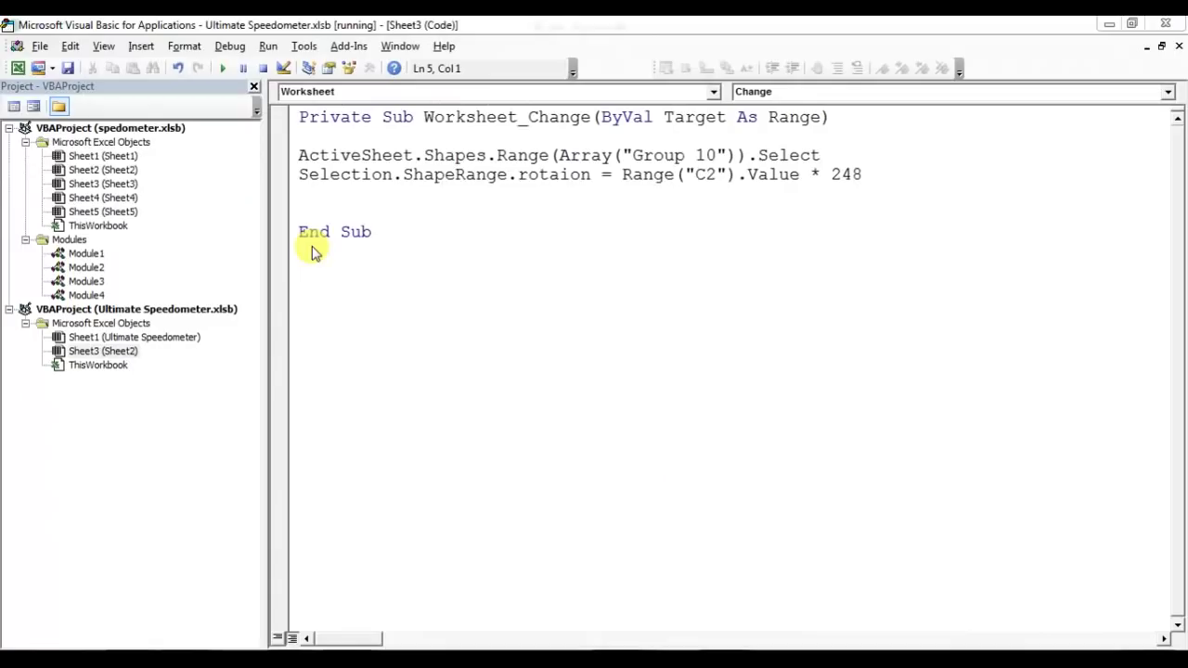
{"action": "left_click", "coordinate": [629, 324]}
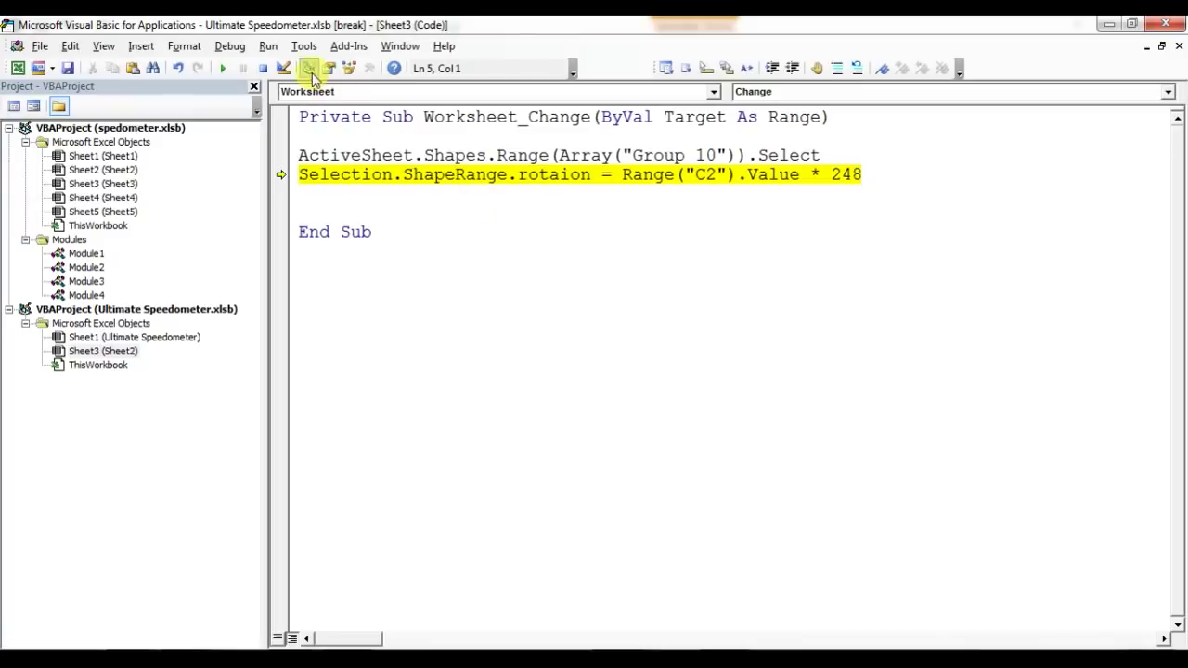
{"action": "left_click", "coordinate": [283, 68]}
{"action": "key", "text": "alt+Tab"}
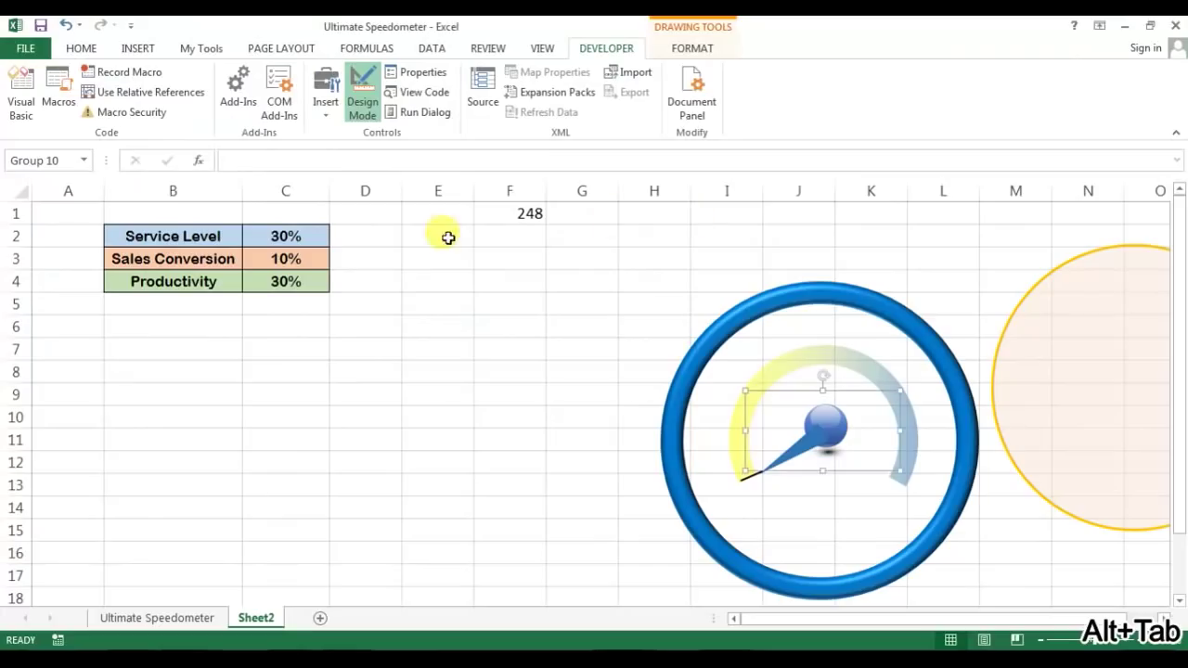
- Turn off design mode, enter 40 in C2, and debug the run-time error again
{"action": "left_click", "coordinate": [363, 100]}
{"action": "left_click", "coordinate": [430, 287]}
{"action": "left_click", "coordinate": [281, 235]}
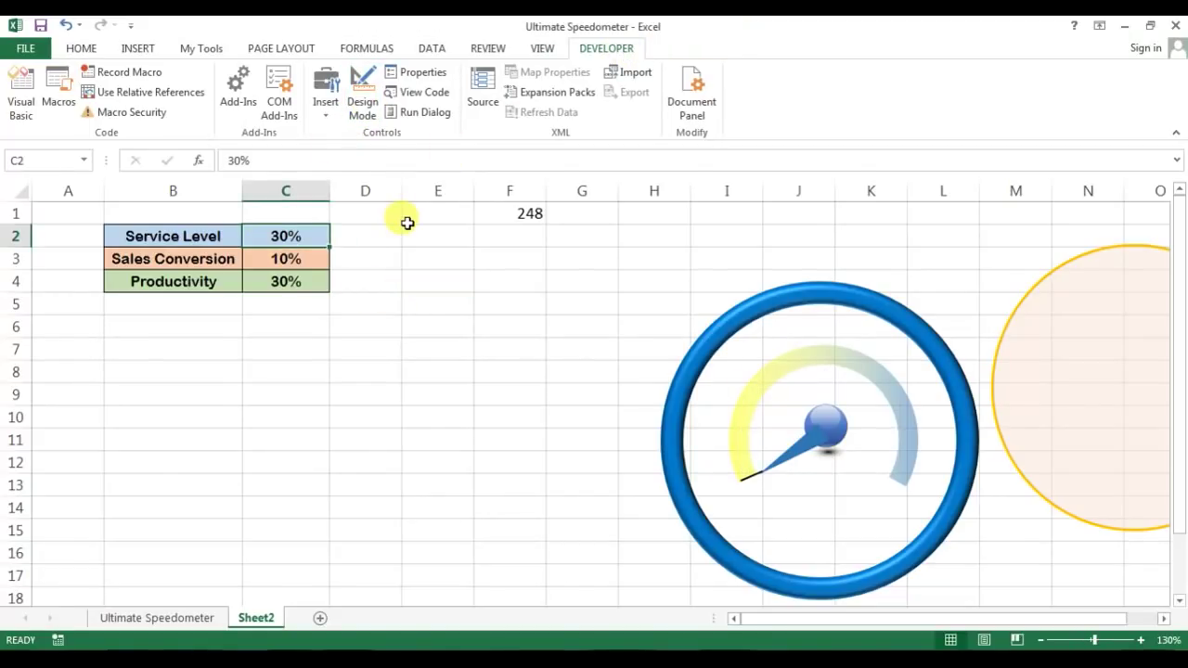
{"action": "type", "text": "40"}
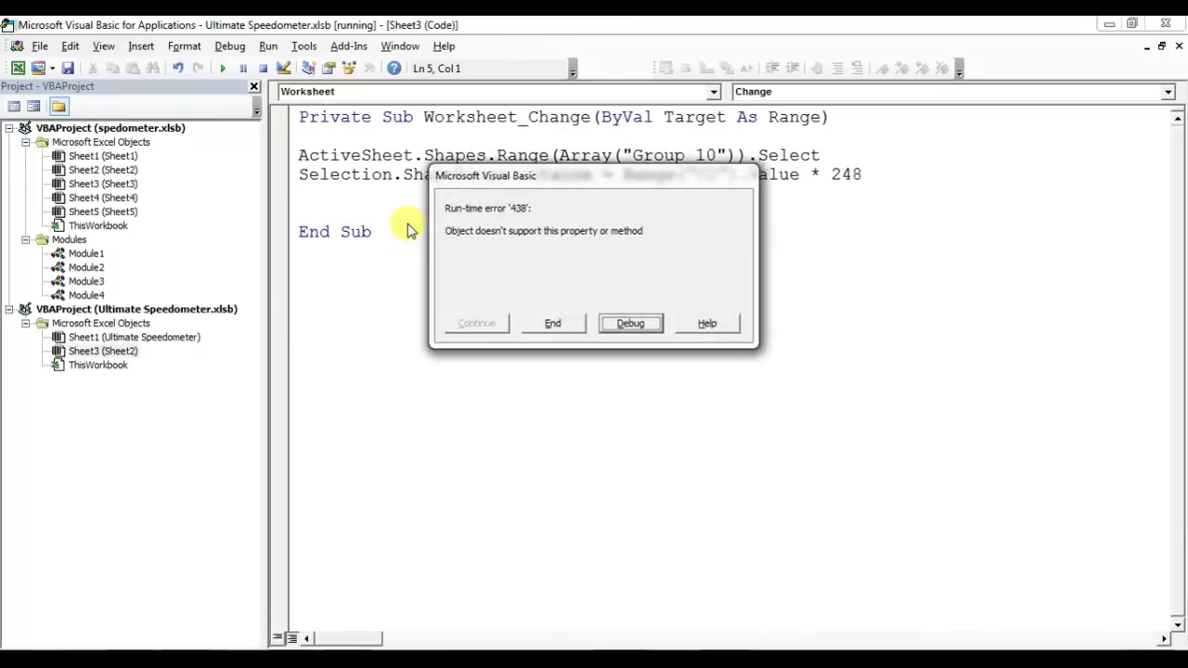
{"action": "left_click", "coordinate": [631, 324]}
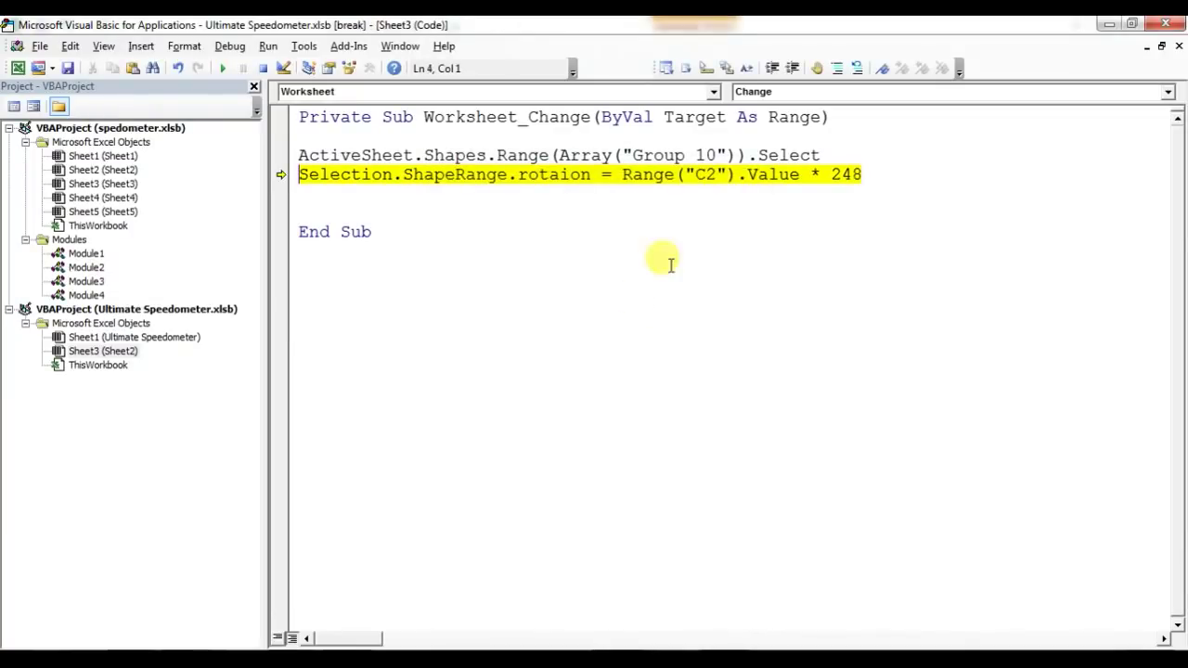
{"action": "mouse_move", "coordinate": [627, 179]}
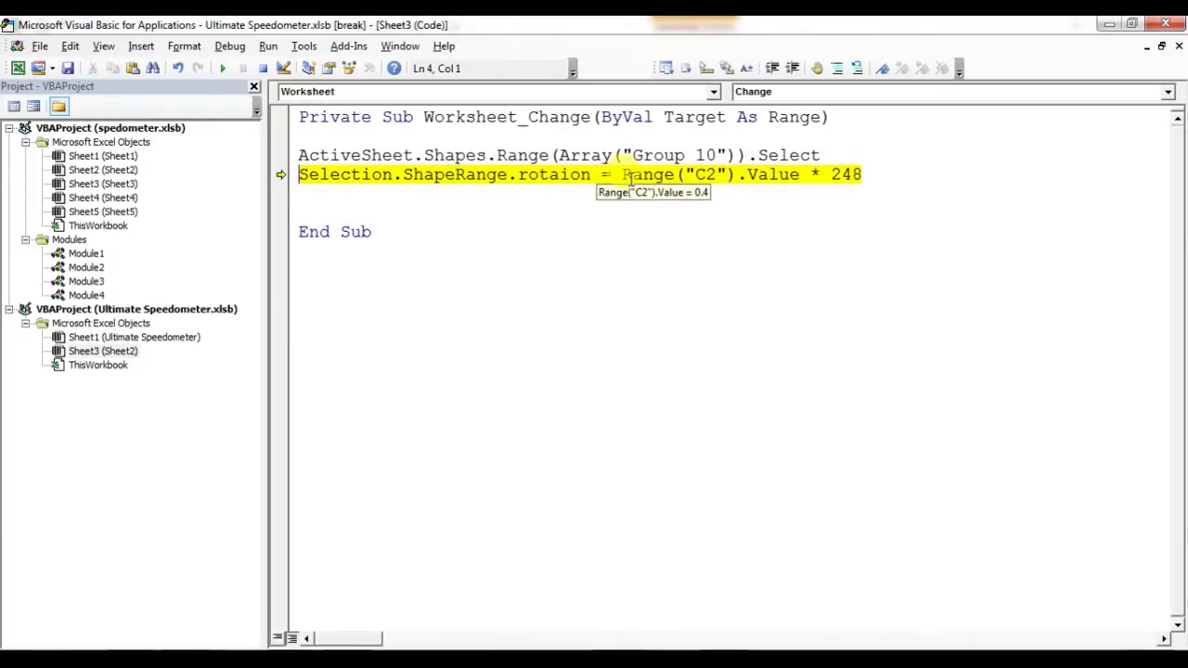
{"action": "left_click", "coordinate": [514, 200]}
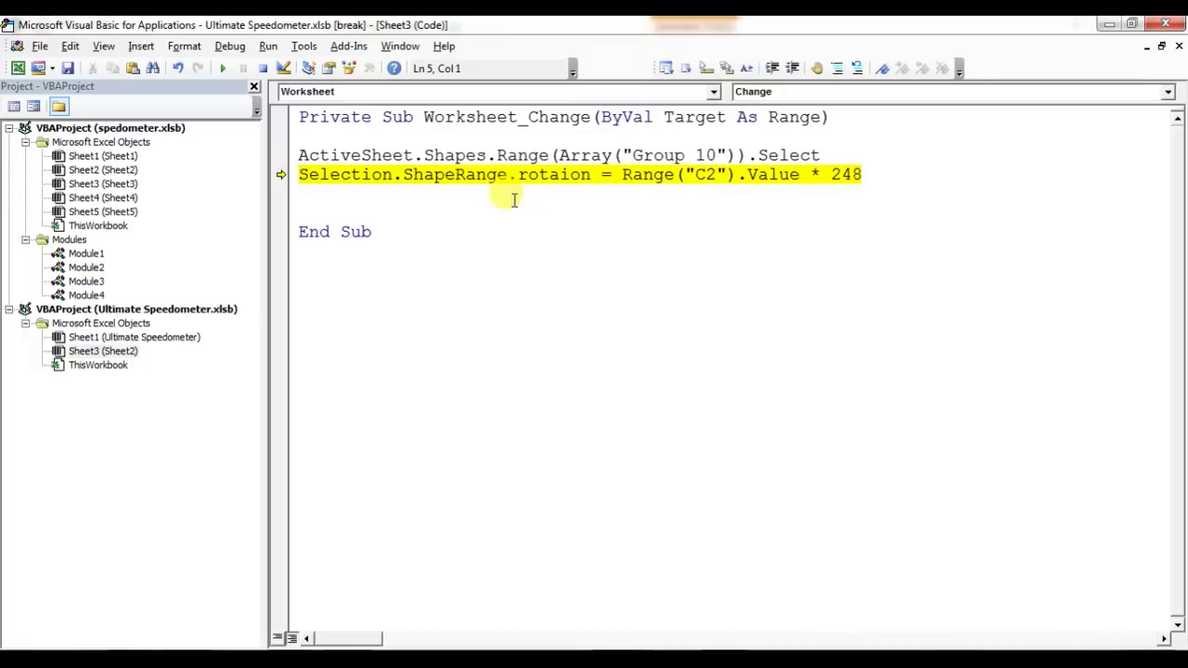
- Correct 'rotaion' to 'Rotation', stop the macro, and return to Excel
{"action": "left_click", "coordinate": [559, 175]}
{"action": "type", "text": "t"}
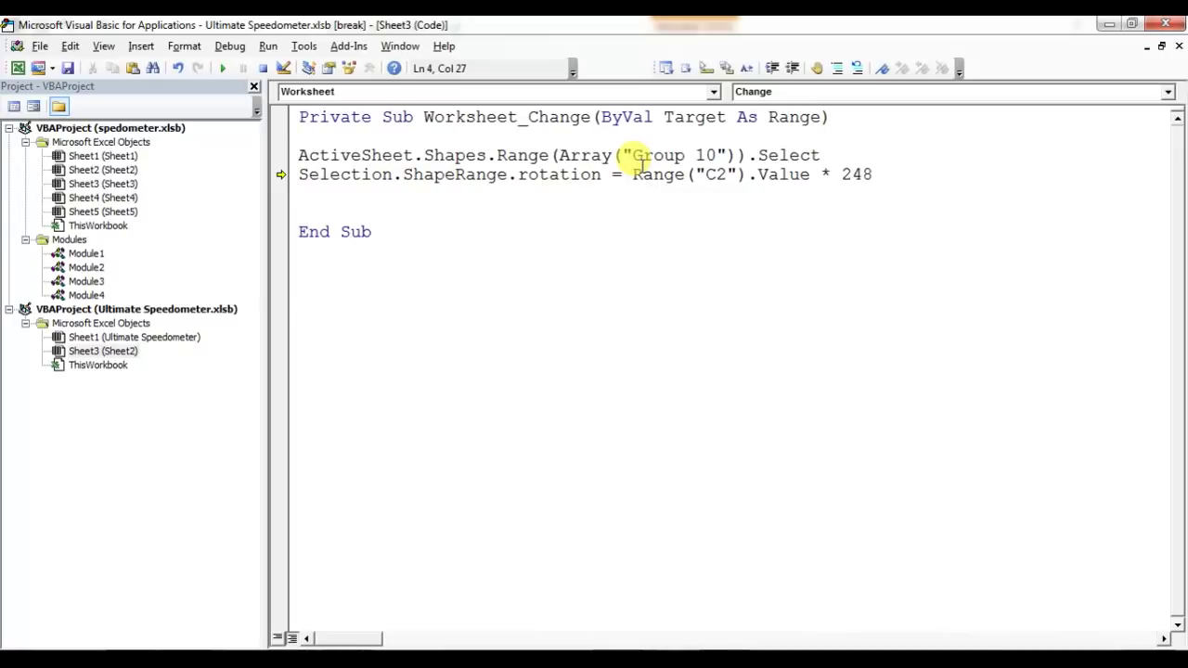
{"action": "left_click", "coordinate": [608, 211]}
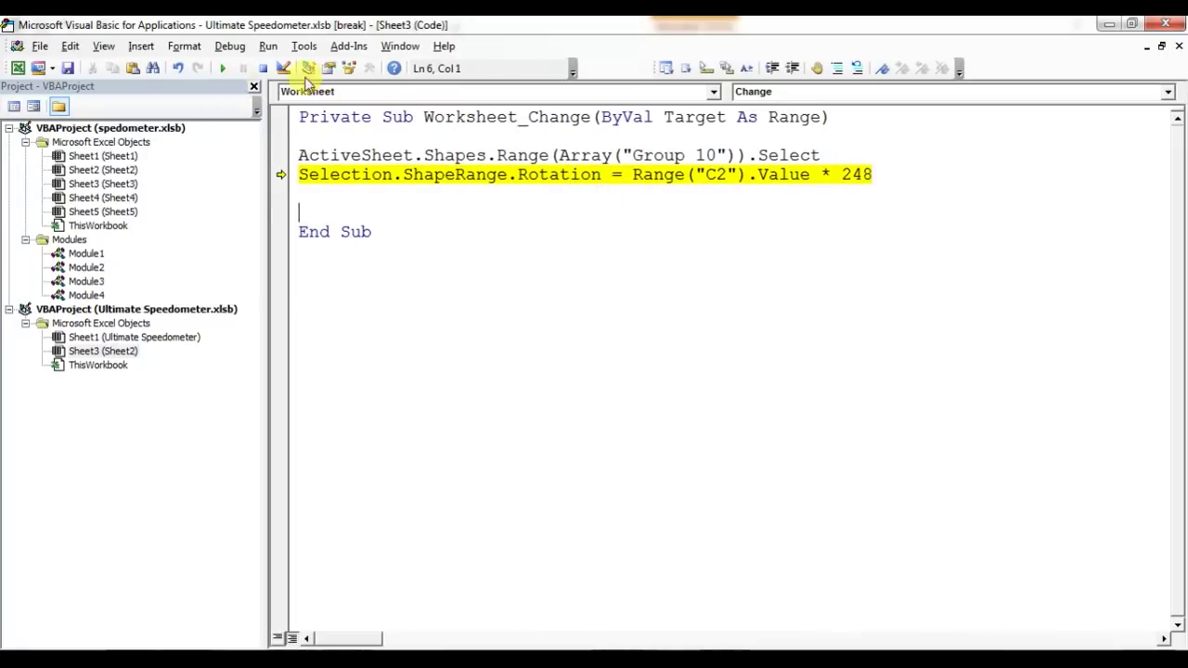
{"action": "left_click", "coordinate": [264, 68]}
{"action": "key", "text": "alt+Tab"}
- With design mode off, enter 50% then 60% in C2 to test the needle
{"action": "left_click", "coordinate": [296, 238]}
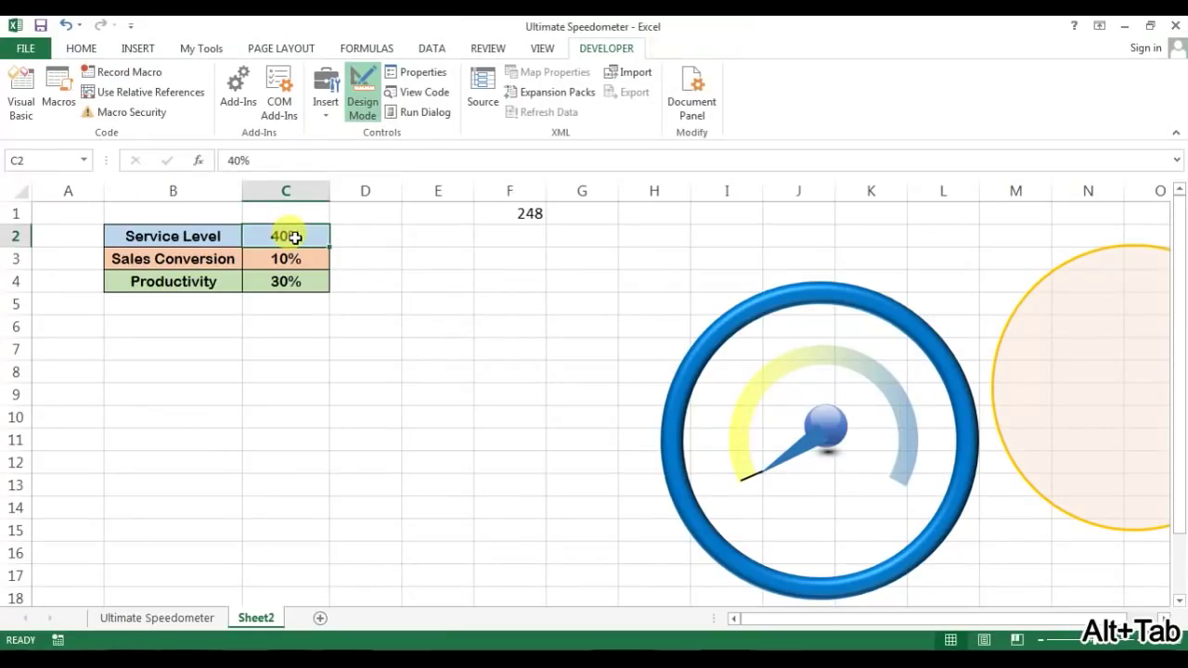
{"action": "type", "text": "50"}
{"action": "key", "text": "Return"}
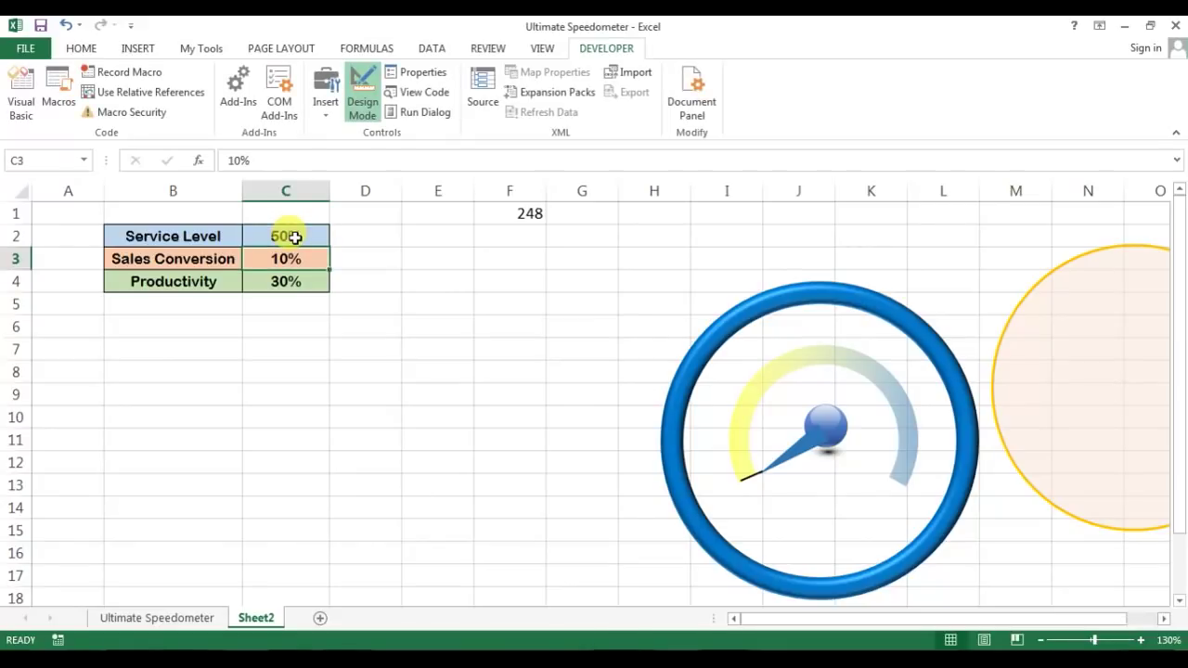
{"action": "left_click", "coordinate": [295, 238]}
{"action": "left_click", "coordinate": [363, 93]}
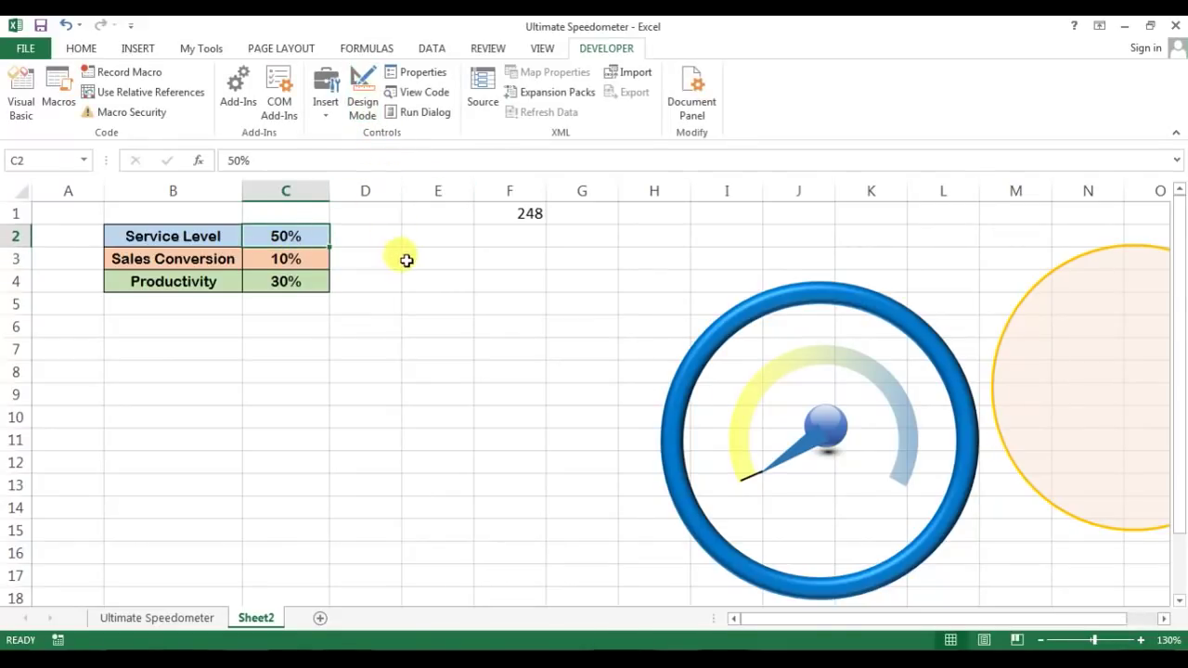
{"action": "left_click", "coordinate": [405, 257]}
{"action": "left_click", "coordinate": [312, 238]}
{"action": "type", "text": "60"}
{"action": "key", "text": "Return"}
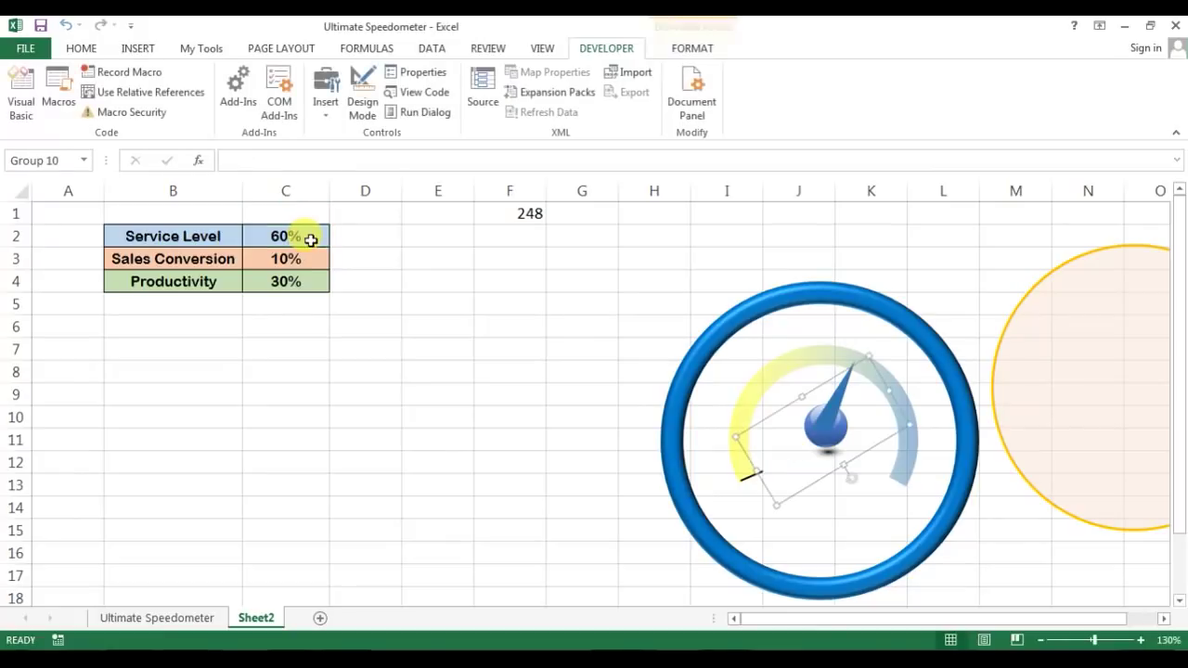
- Swing the needle with 100% in C2, then reset it to 0%
{"action": "left_click", "coordinate": [311, 240]}
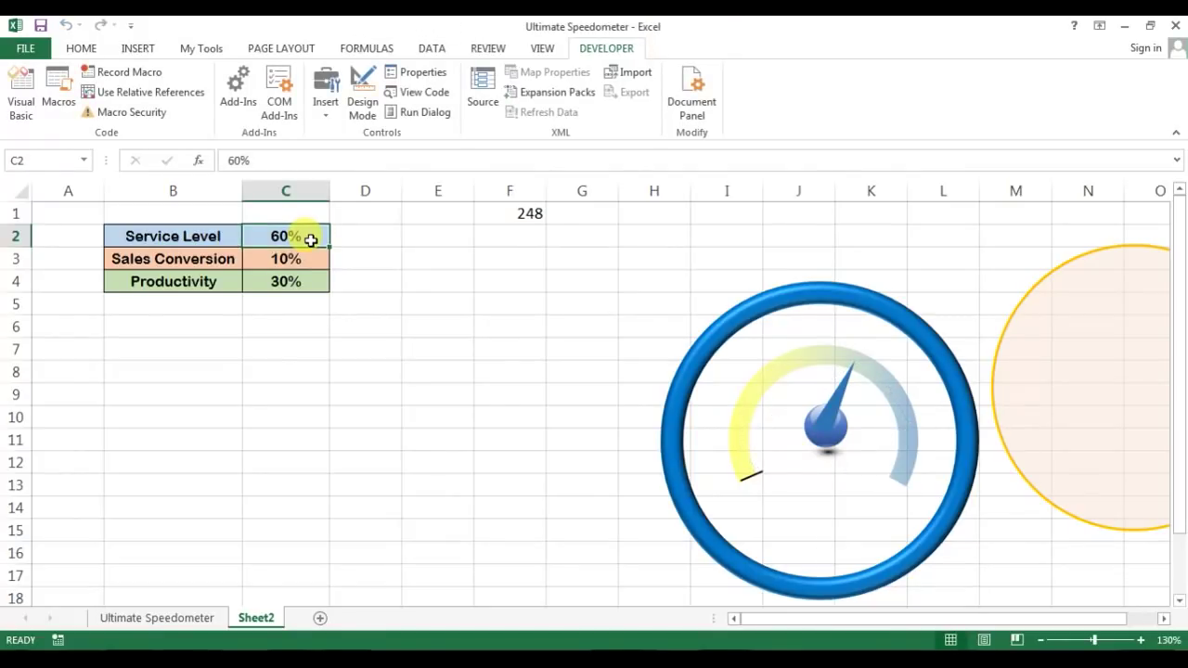
{"action": "type", "text": "100"}
{"action": "key", "text": "Return"}
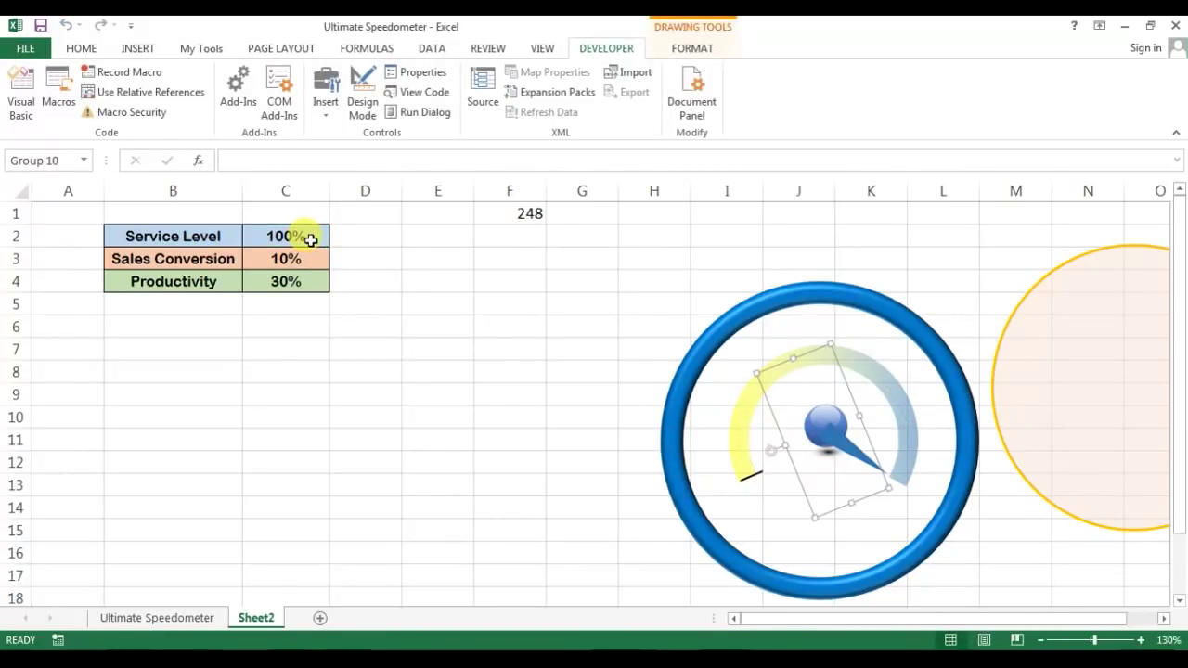
{"action": "type", "text": "0"}
{"action": "key", "text": "Return"}
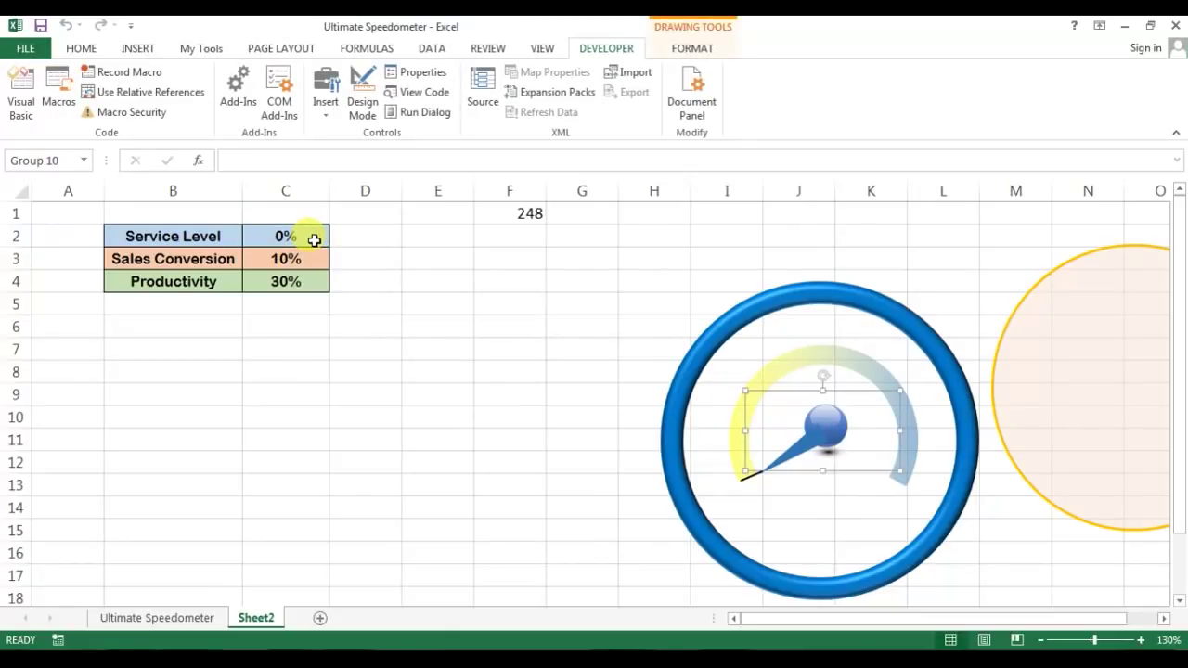
- Send the needle group to the back
{"action": "right_click", "coordinate": [804, 449]}
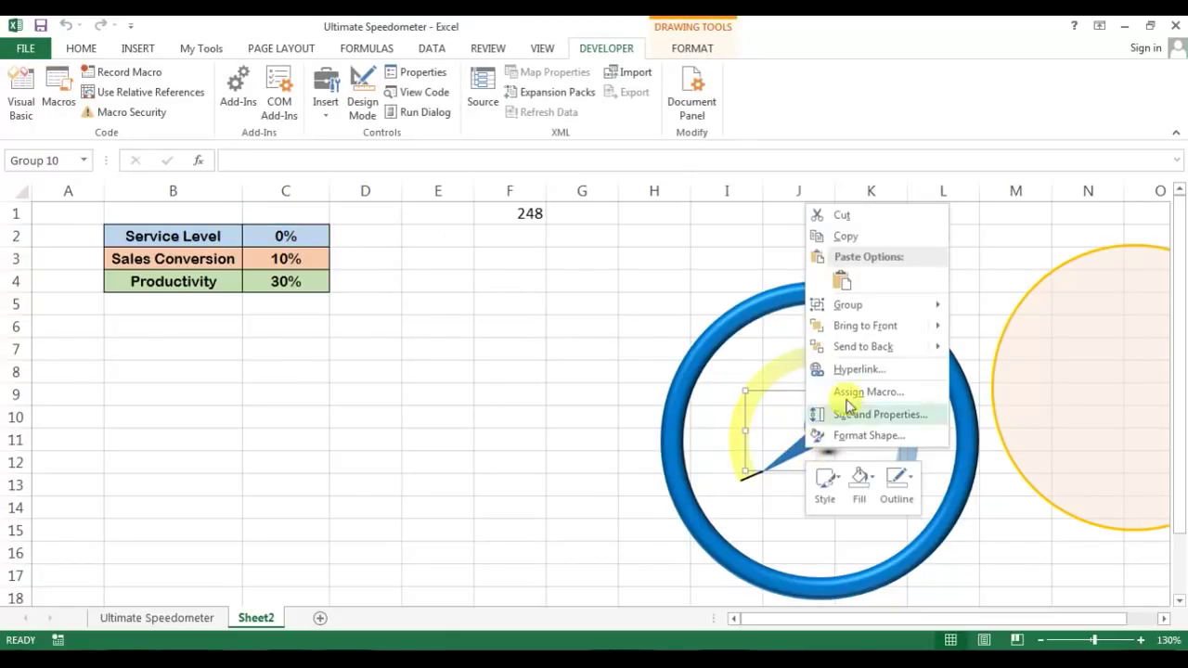
{"action": "left_click", "coordinate": [883, 351]}
{"action": "left_click", "coordinate": [941, 260]}
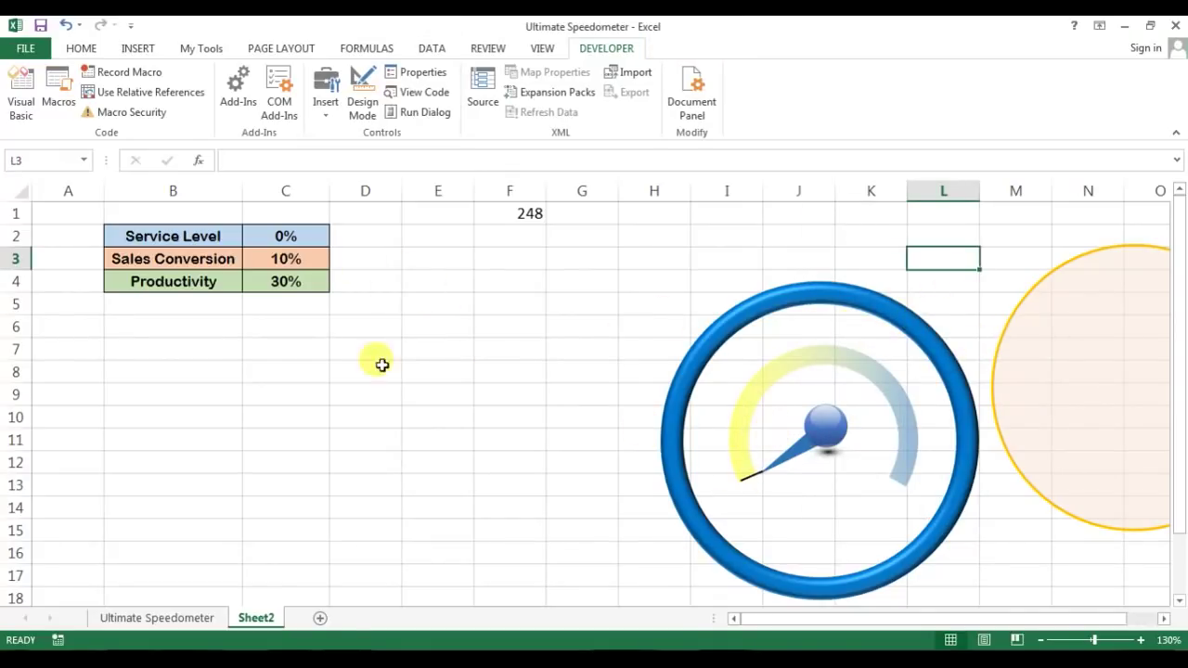
- Compare against the Ultimate Speedometer sheet, then select and position the short black line at the needle tip
{"action": "left_click", "coordinate": [104, 618]}
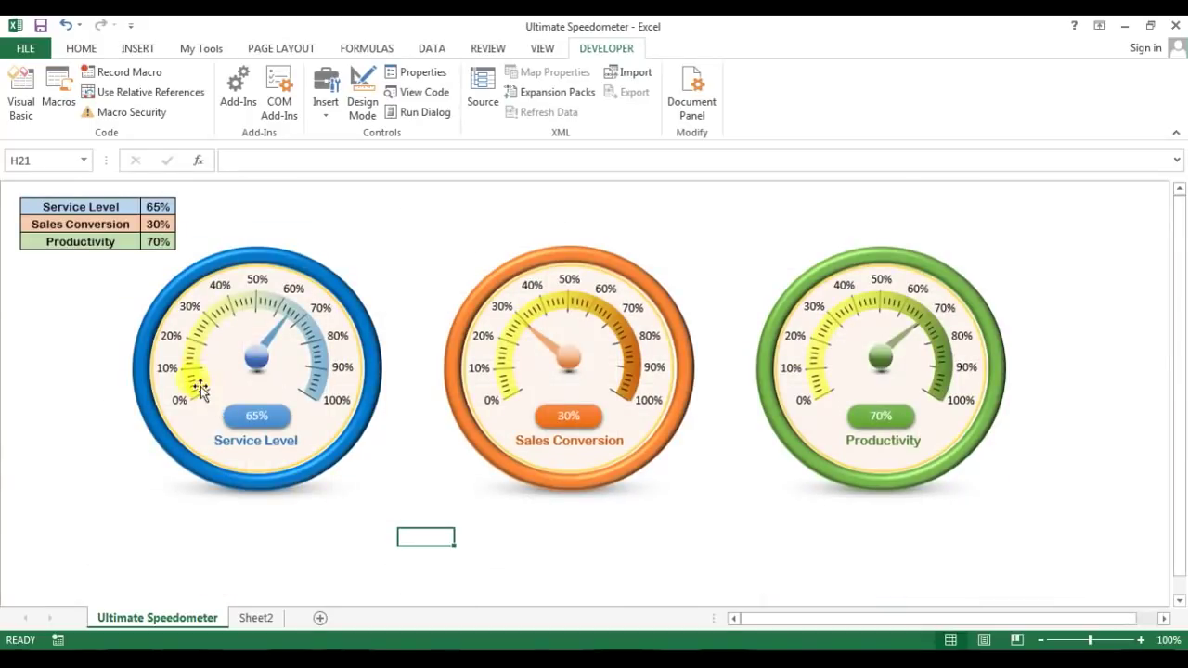
{"action": "left_click", "coordinate": [253, 617]}
{"action": "left_click", "coordinate": [750, 476]}
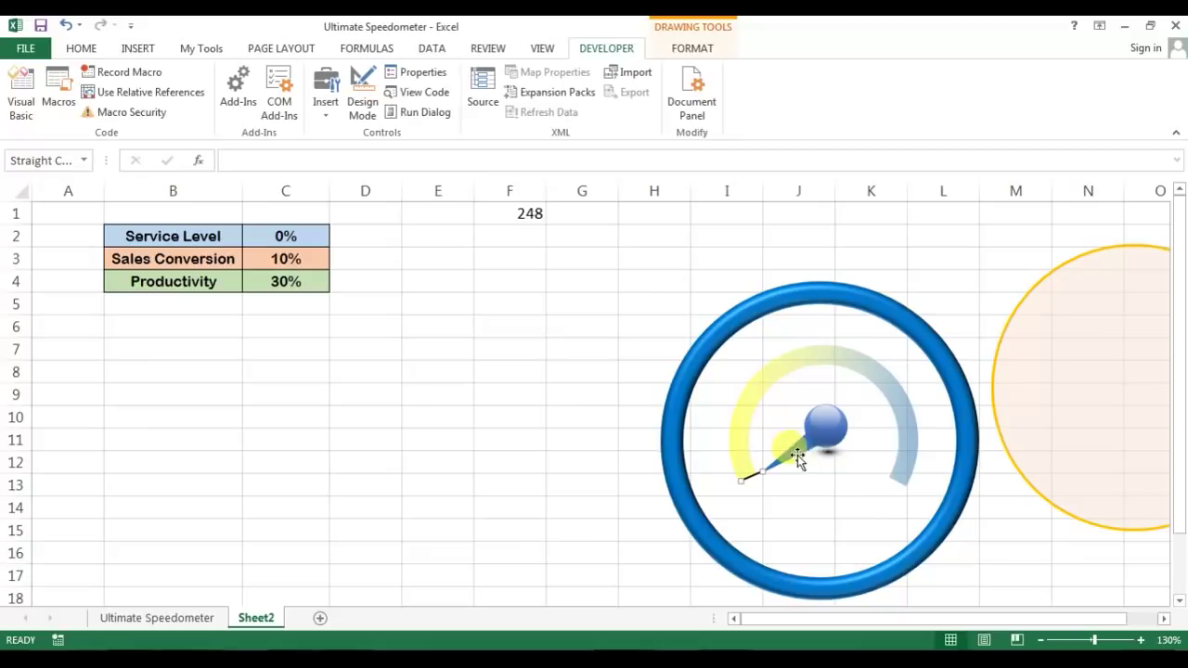
{"action": "left_click_drag", "start_coordinate": [831, 452], "coordinate": [760, 478]}
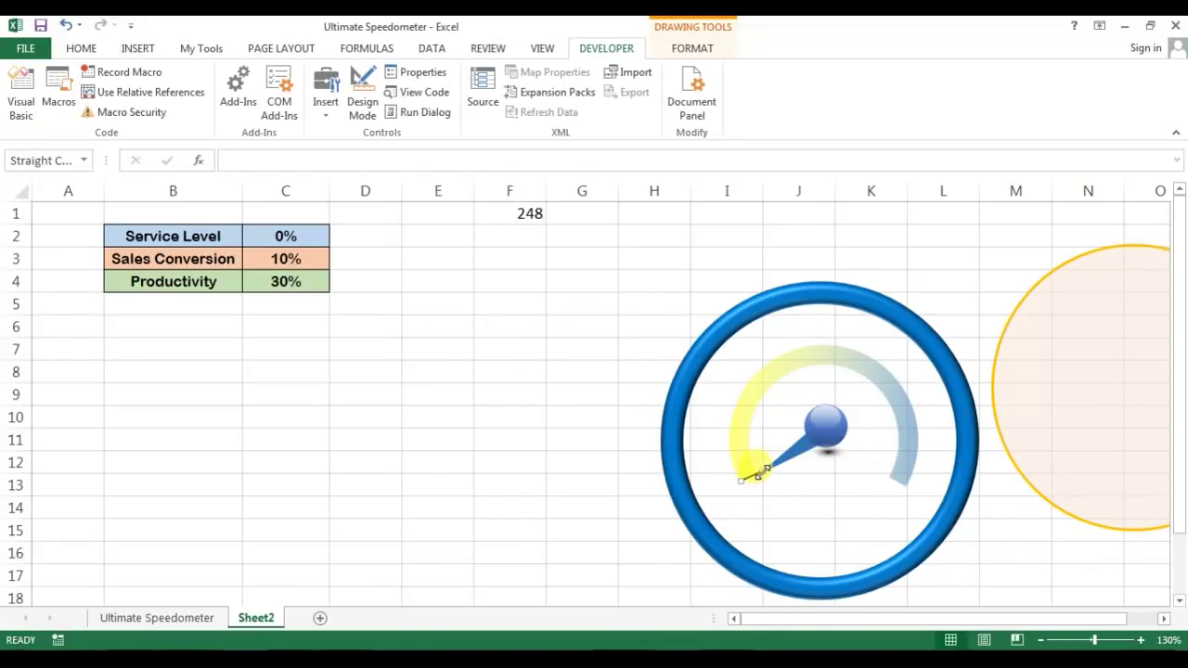
{"action": "left_click", "coordinate": [774, 476]}
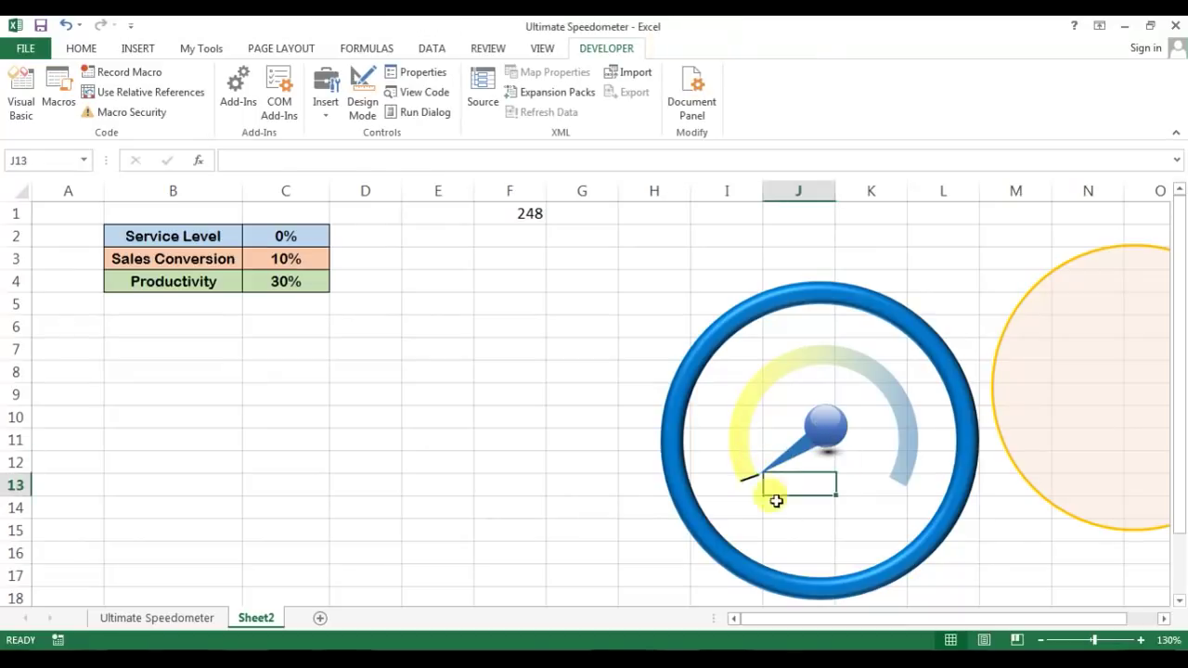
{"action": "left_click", "coordinate": [754, 474]}
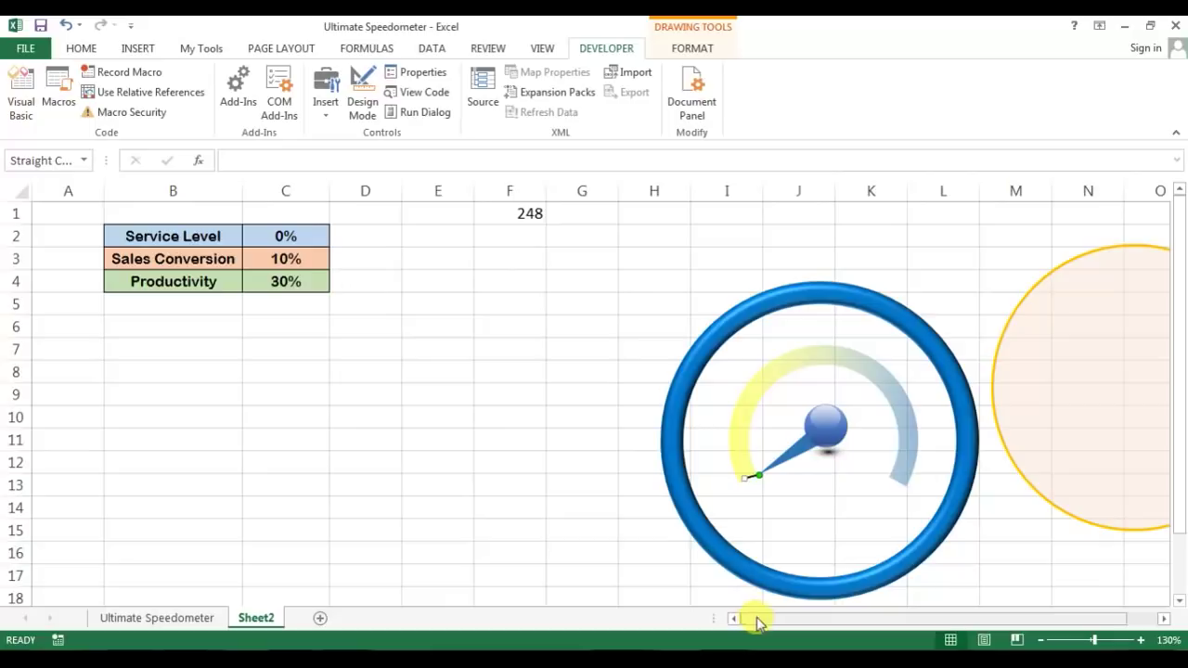
- Drag the line's end handle to the start of the dial arc
{"action": "left_click_drag", "start_coordinate": [756, 619], "coordinate": [788, 583]}
{"action": "scroll", "coordinate": [790, 496], "scroll_direction": "up", "scroll_amount": 2, "text": "ctrl"}
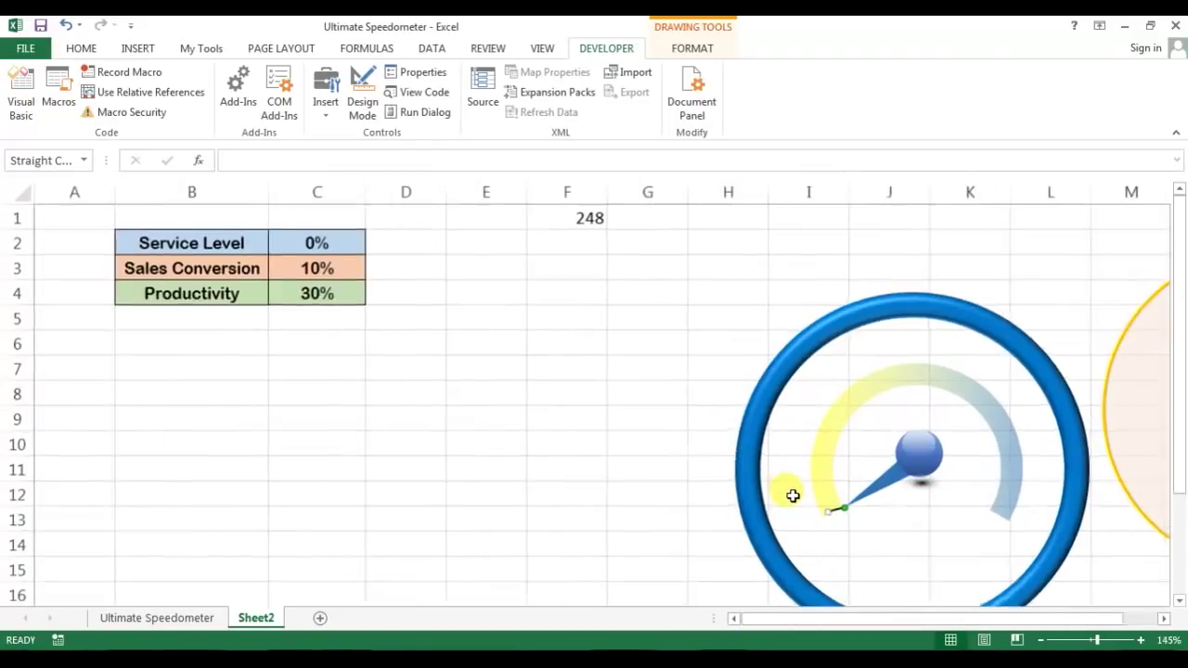
{"action": "scroll", "coordinate": [979, 493], "scroll_direction": "down", "scroll_amount": 2}
{"action": "scroll", "coordinate": [980, 493], "scroll_direction": "up", "scroll_amount": 1}
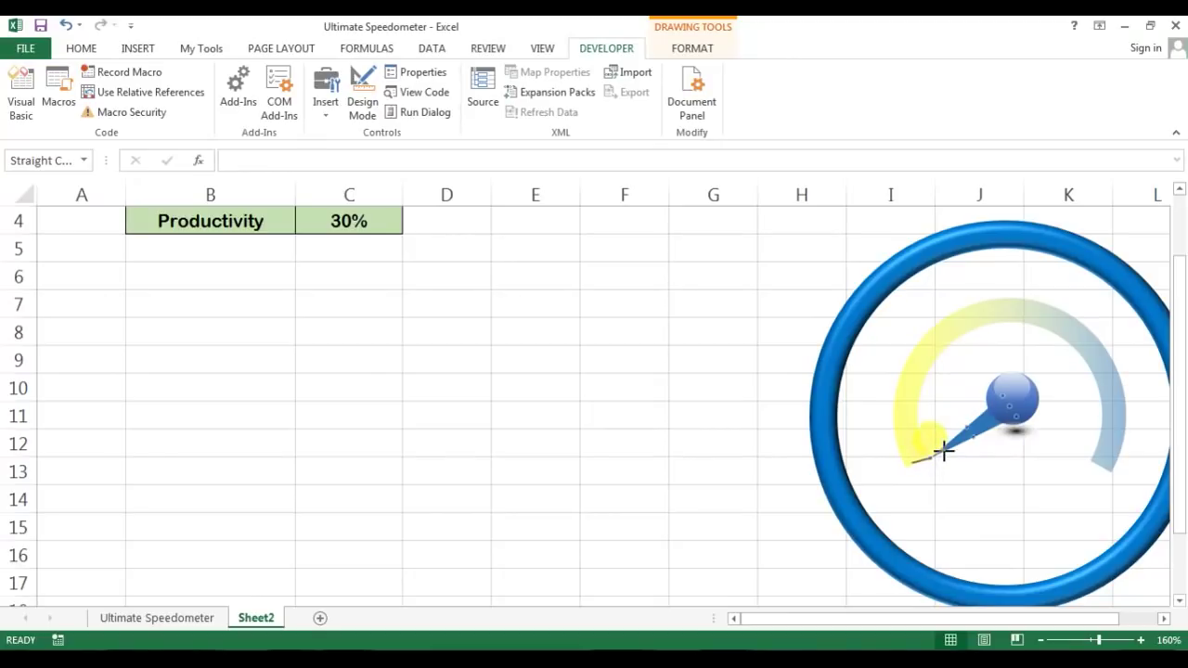
{"action": "mouse_move", "coordinate": [950, 469]}
{"action": "left_mouse_down"}
{"action": "mouse_move", "coordinate": [889, 483]}
{"action": "mouse_move", "coordinate": [946, 471]}
{"action": "mouse_move", "coordinate": [938, 466]}
{"action": "left_mouse_up"}
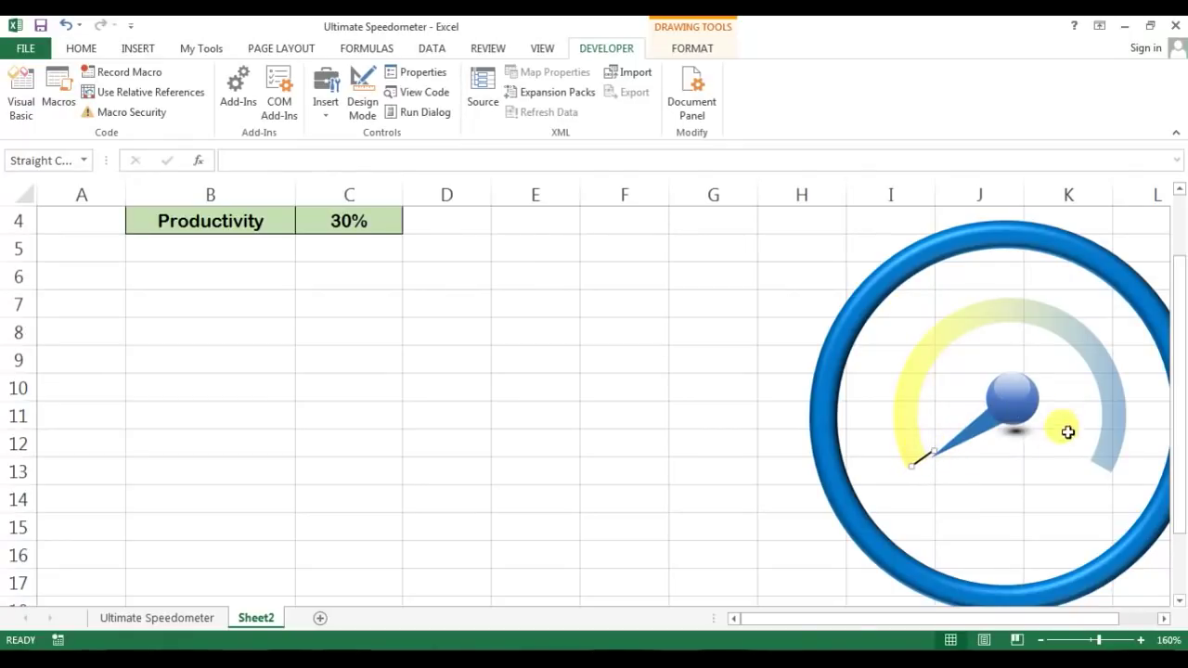
{"action": "scroll", "coordinate": [473, 279], "scroll_direction": "up", "scroll_amount": 1}
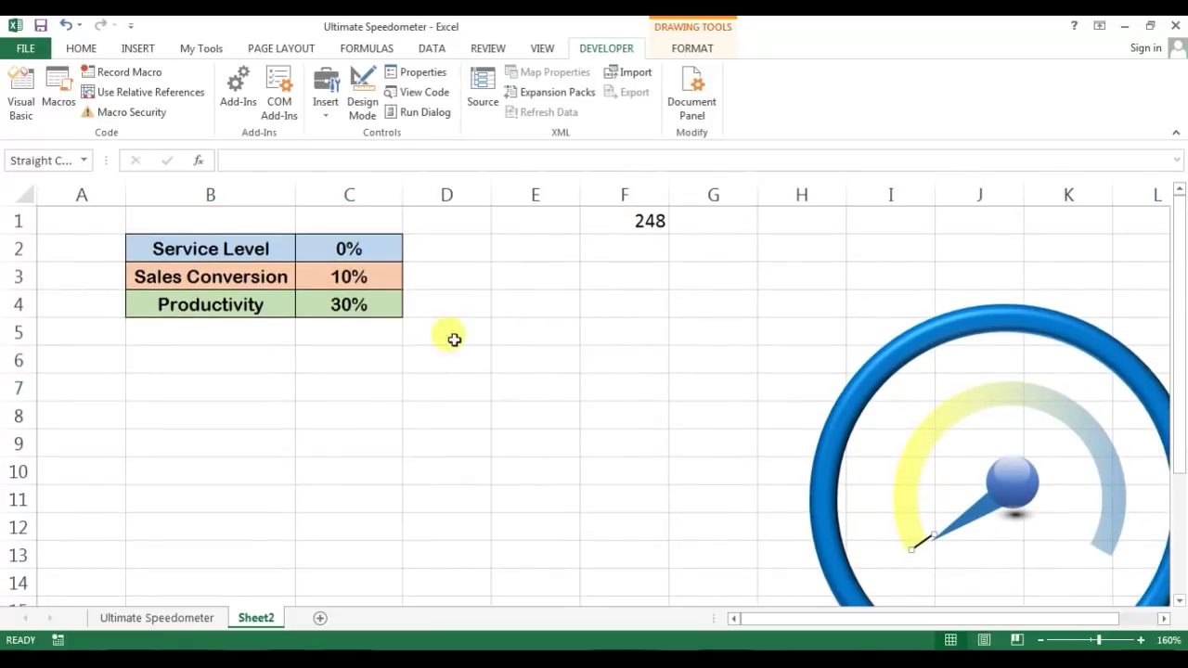
- Set Service Level in C2 to 10% and glance at the macro code
{"action": "left_click", "coordinate": [353, 248]}
{"action": "type", "text": "10"}
{"action": "key", "text": "Return"}
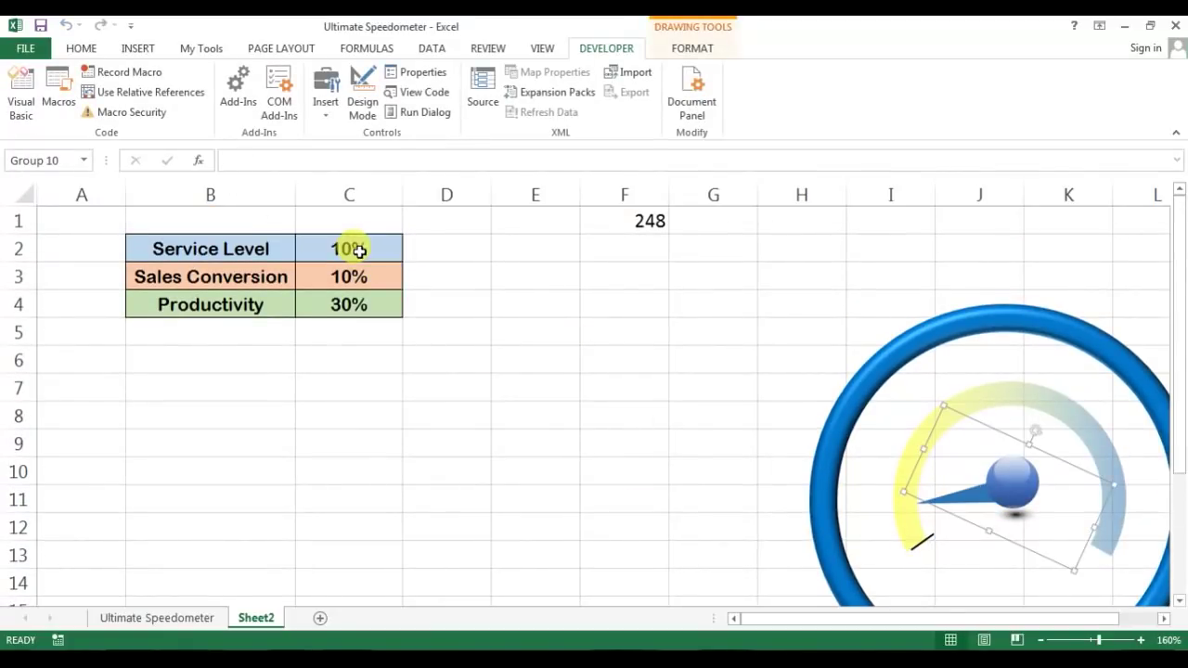
{"action": "left_click", "coordinate": [726, 464]}
{"action": "key", "text": "alt+Tab"}
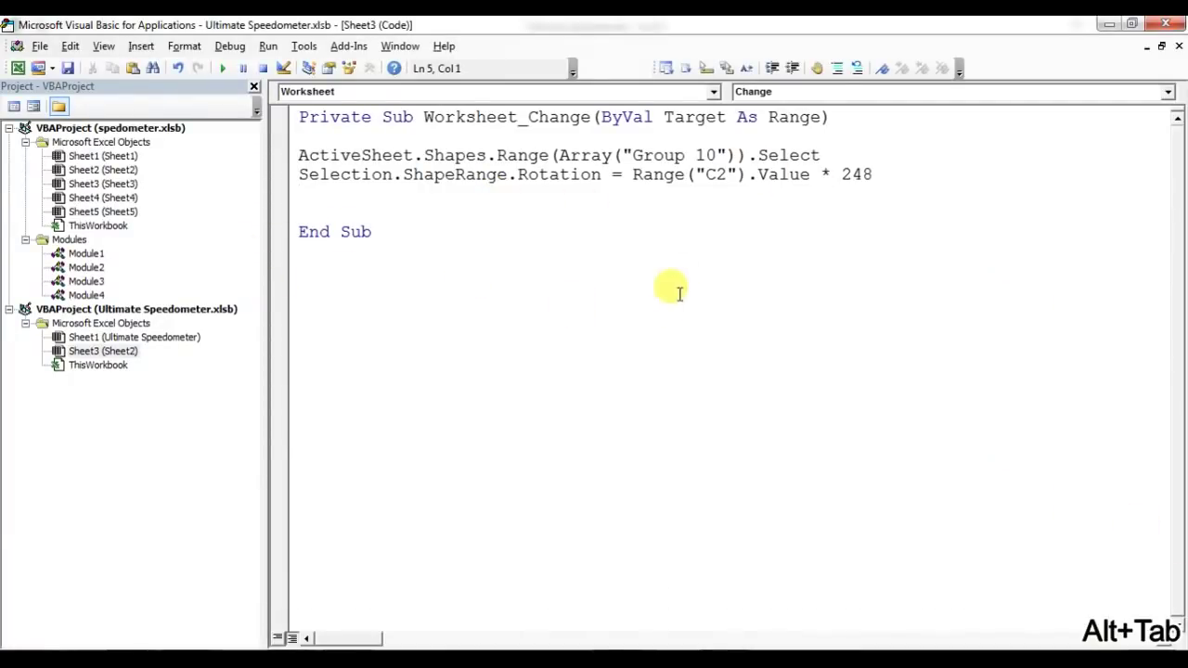
{"action": "key", "text": "alt+Tab"}
- Set C2 to 20% to turn the needle, then return to the VBA editor
{"action": "left_click", "coordinate": [366, 248]}
{"action": "type", "text": "20"}
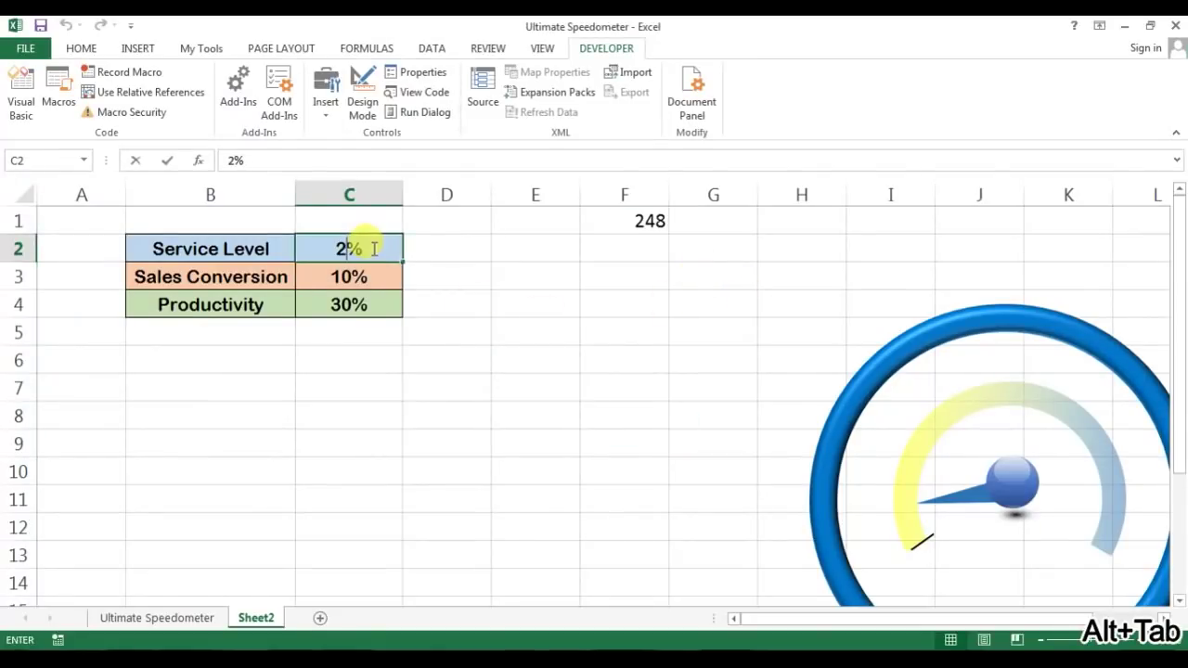
{"action": "key", "text": "Return"}
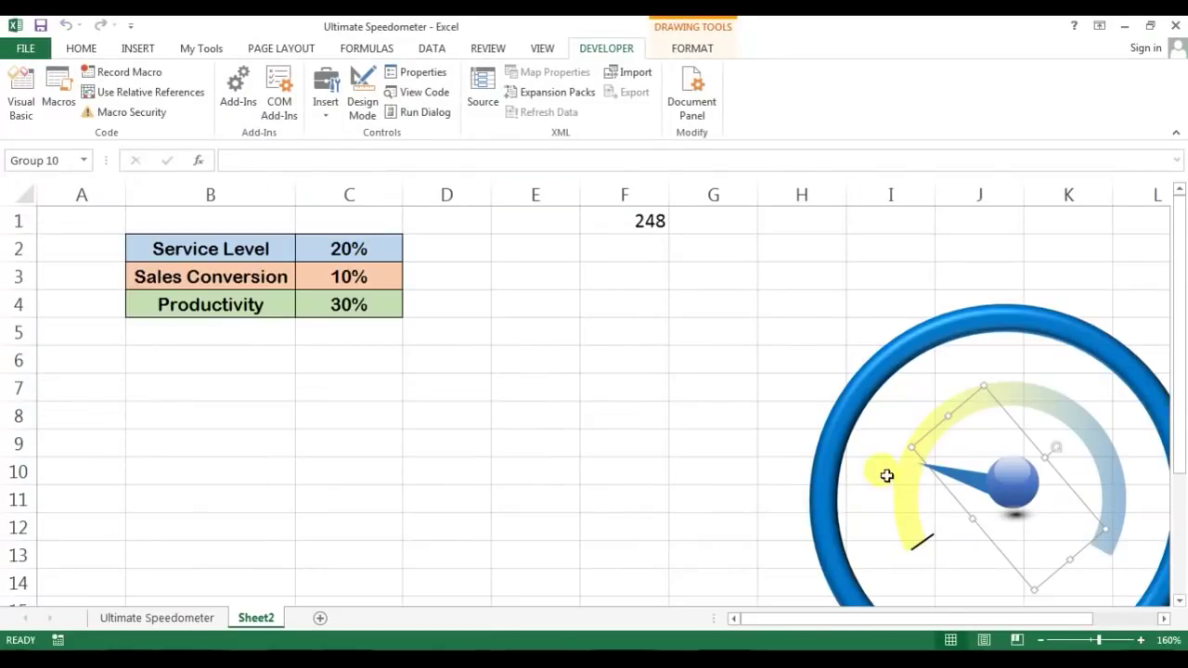
{"action": "left_click", "coordinate": [645, 418]}
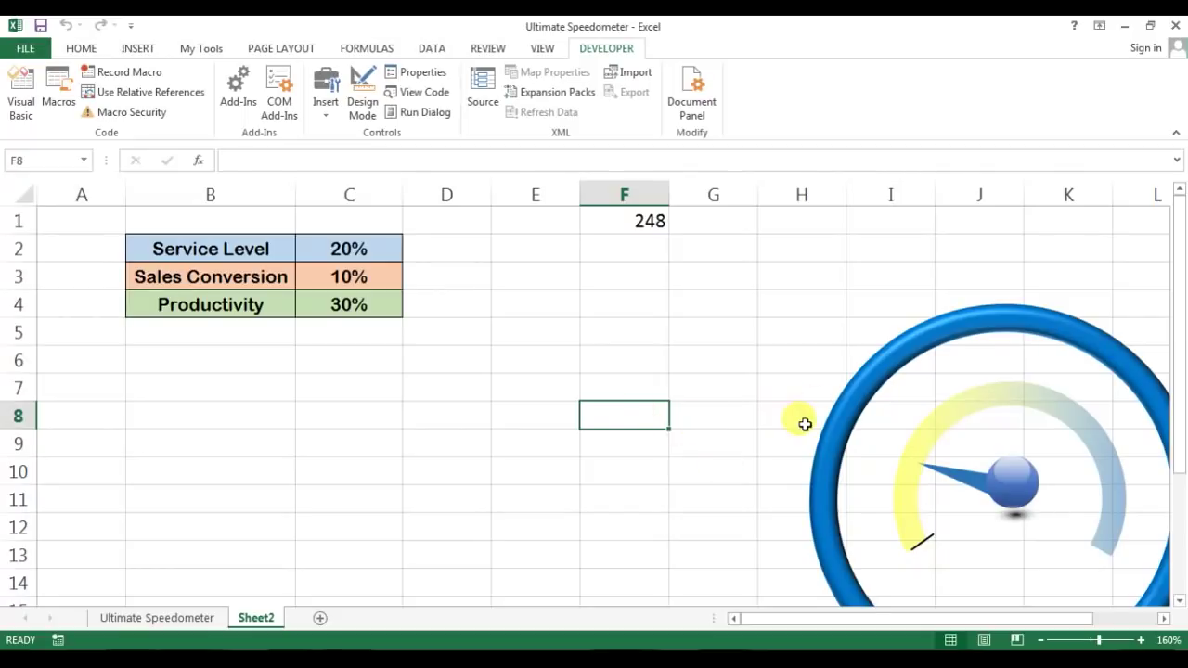
{"action": "key", "text": "alt+Tab"}
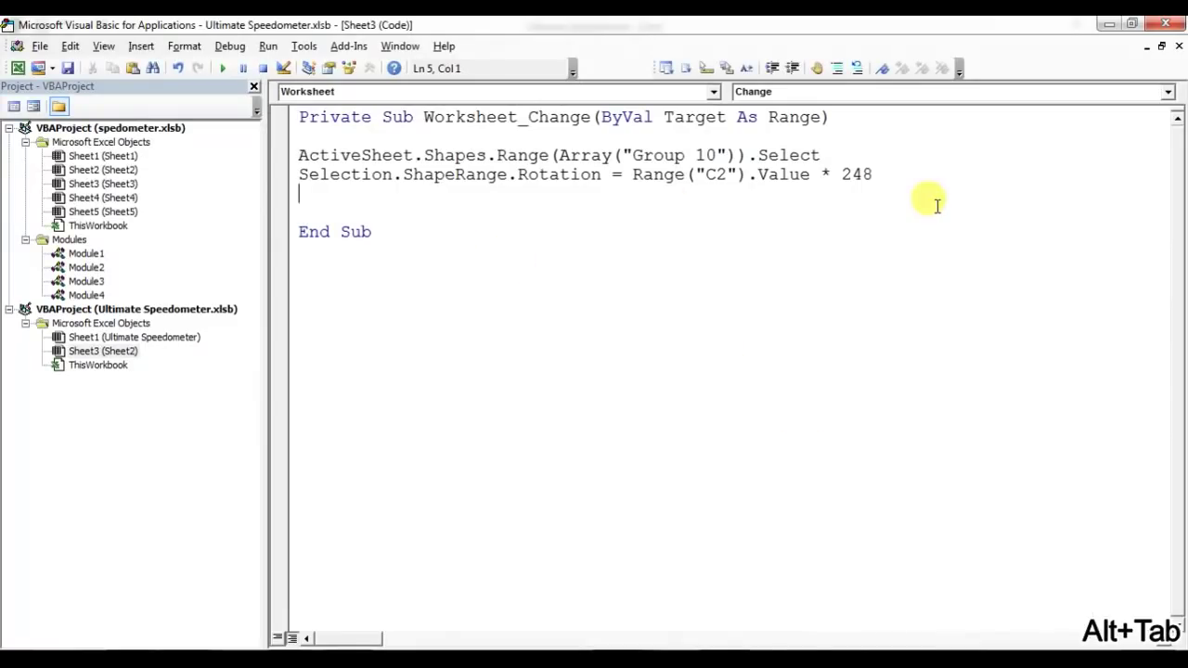
- Finish the macro with an ActiveCell.Select line via autocomplete, then return to Excel
{"action": "type", "text": "a"}
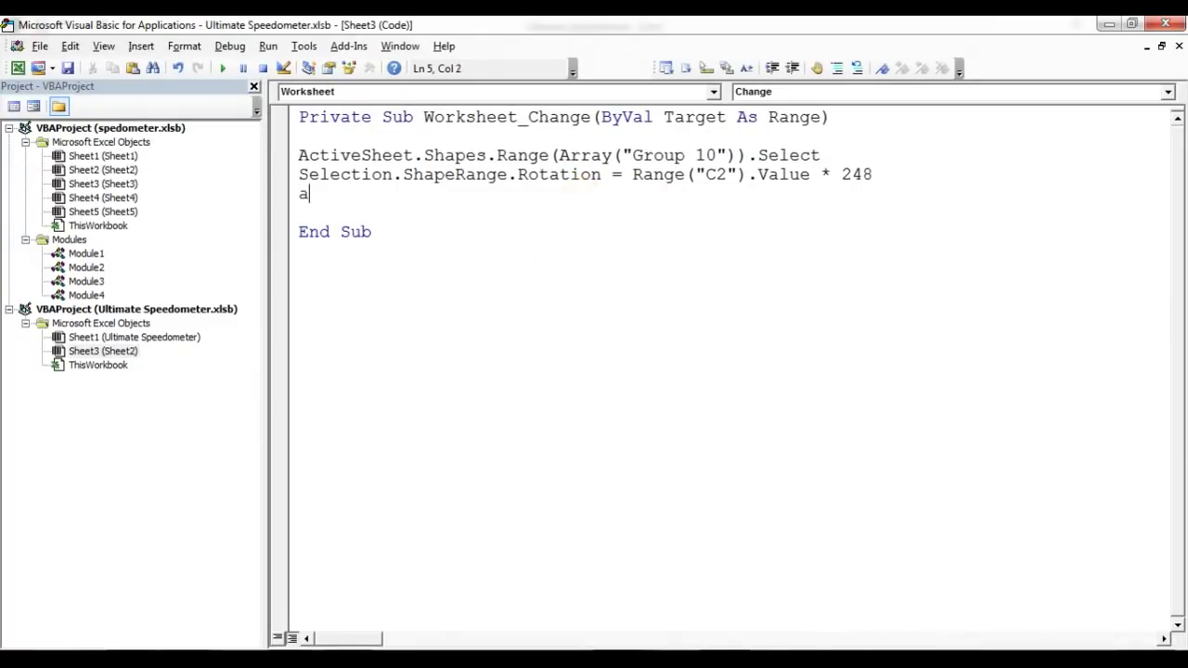
{"action": "type", "text": "ctive"}
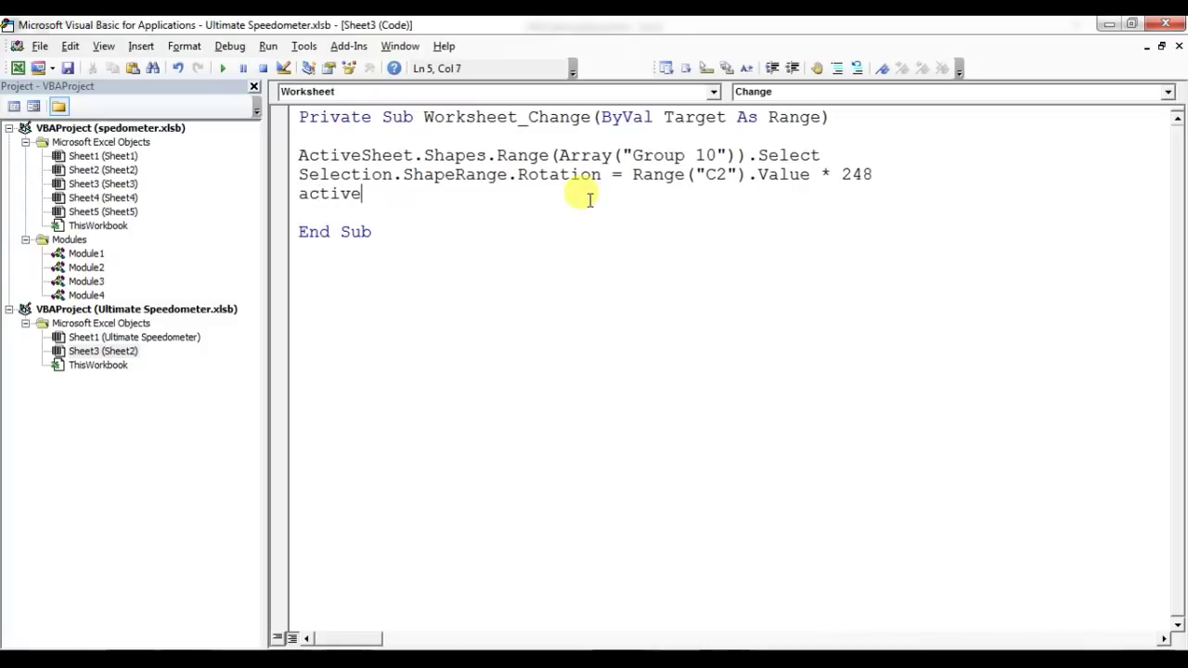
{"action": "type", "text": "sheet"}
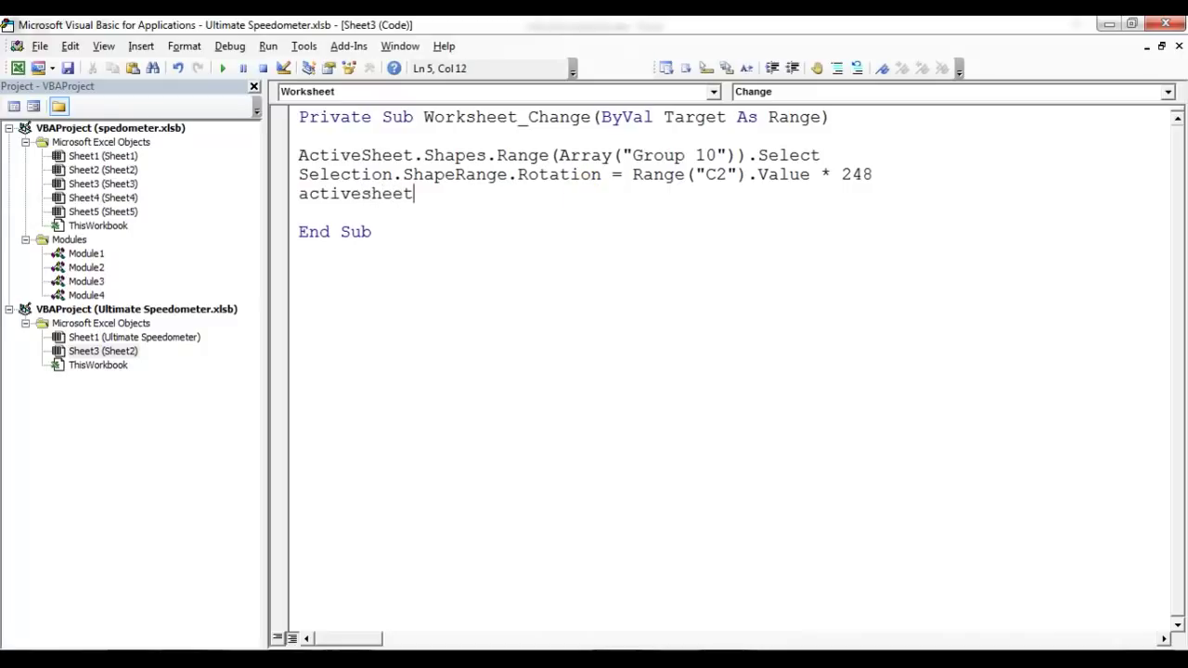
{"action": "type", "text": ".range"}
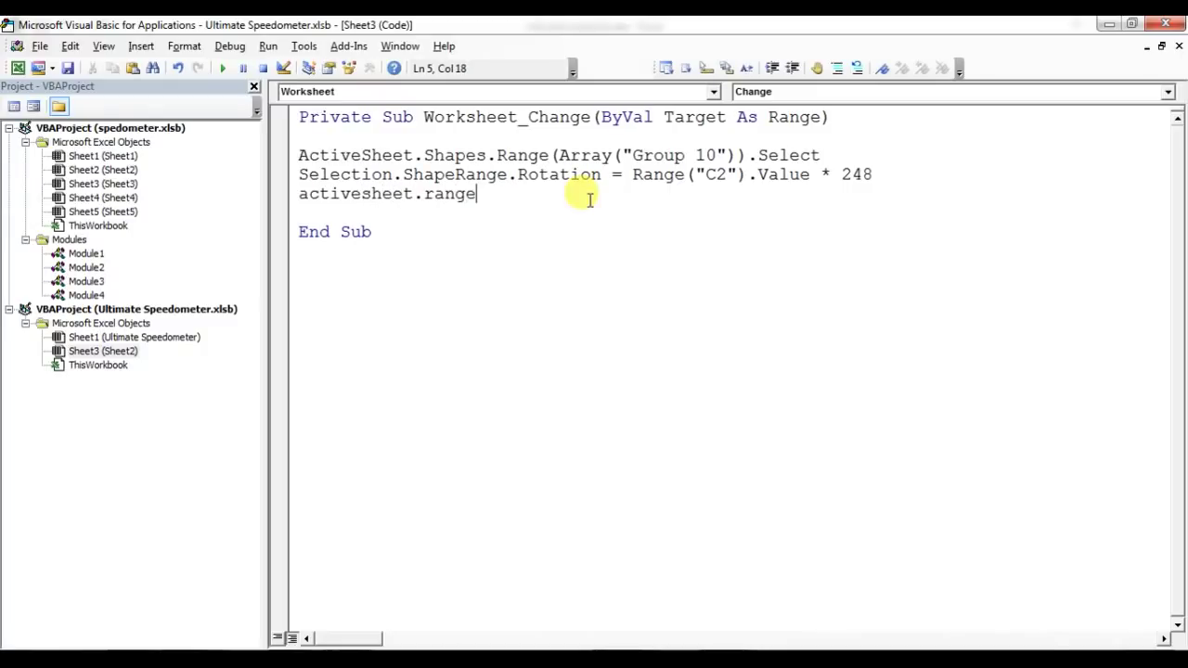
{"action": "key", "text": "BackSpace"}
{"action": "key", "text": "BackSpace"}
{"action": "key", "text": "BackSpace"}
{"action": "key", "text": "BackSpace"}
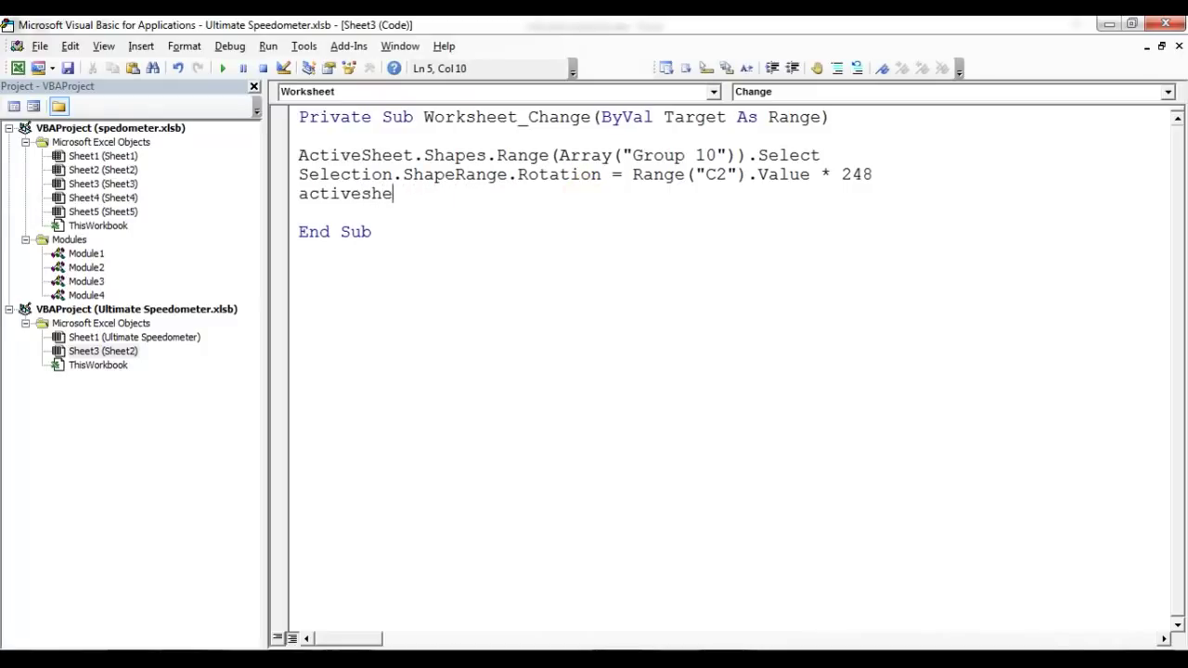
{"action": "type", "text": "cell.se"}
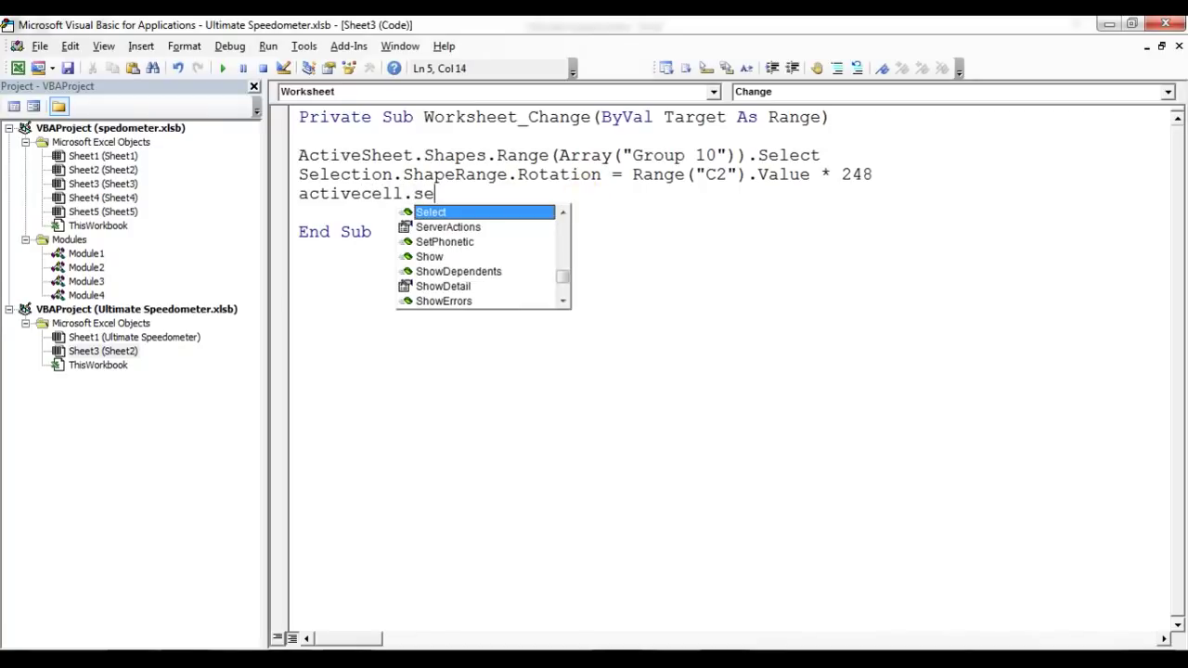
{"action": "key", "text": "Tab"}
{"action": "key", "text": "alt+Tab"}
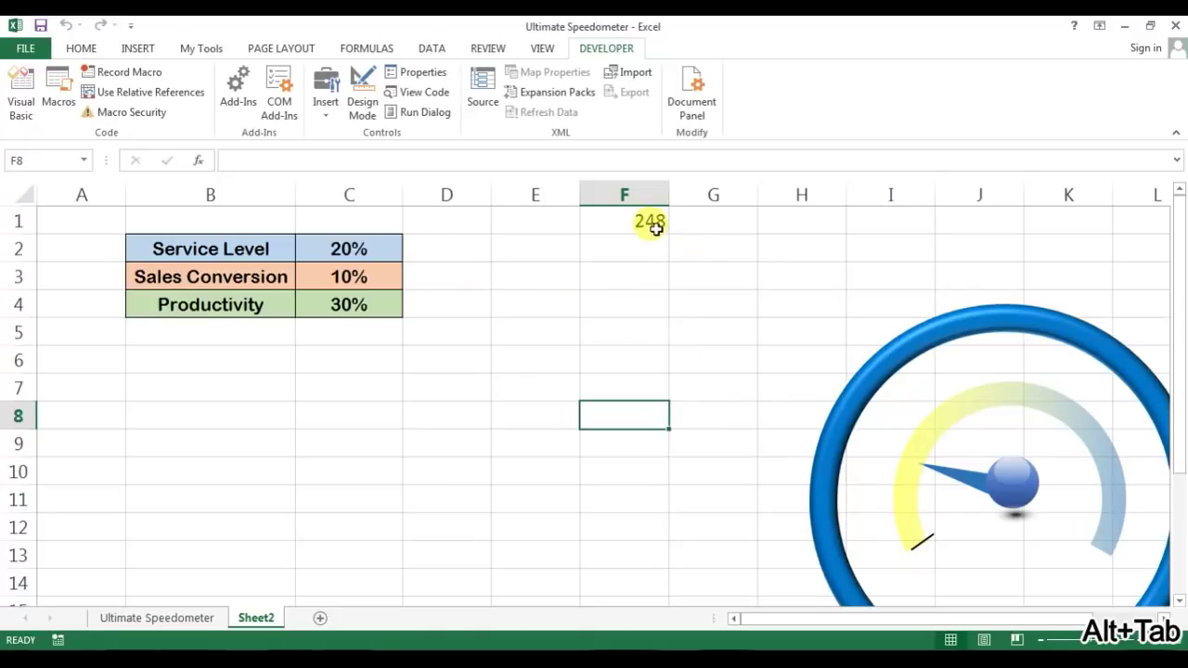
- Test the needle by entering 30% and then 10% in C2
{"action": "left_click", "coordinate": [382, 255]}
{"action": "type", "text": "30"}
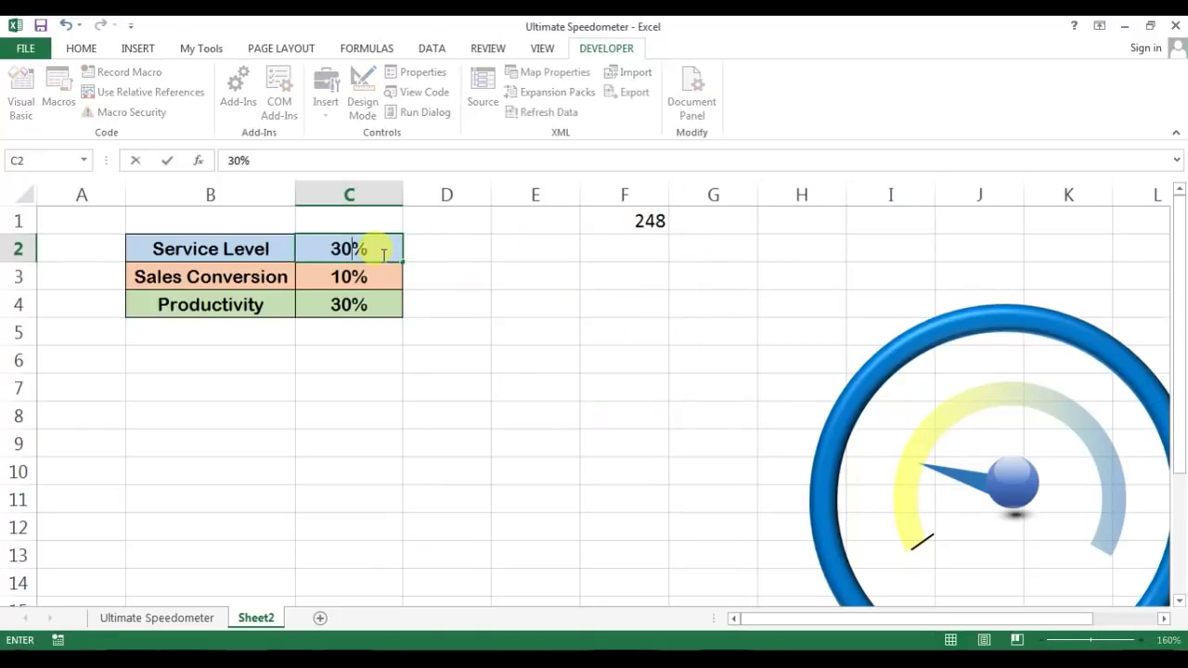
{"action": "key", "text": "Return"}
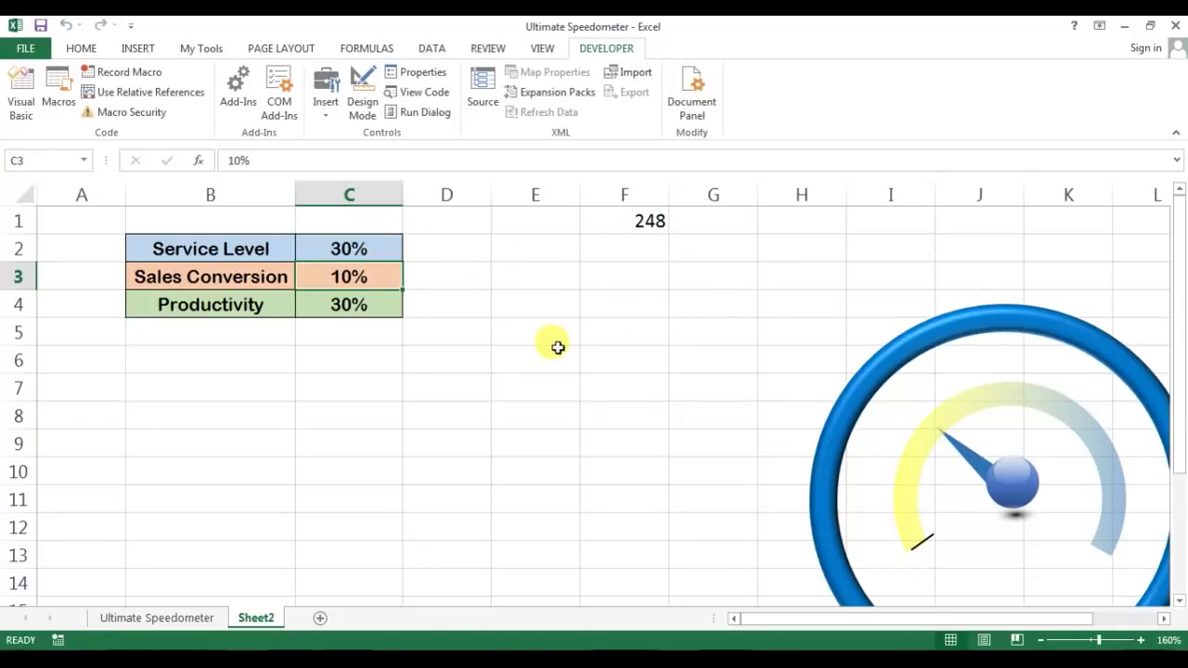
{"action": "left_click", "coordinate": [922, 540]}
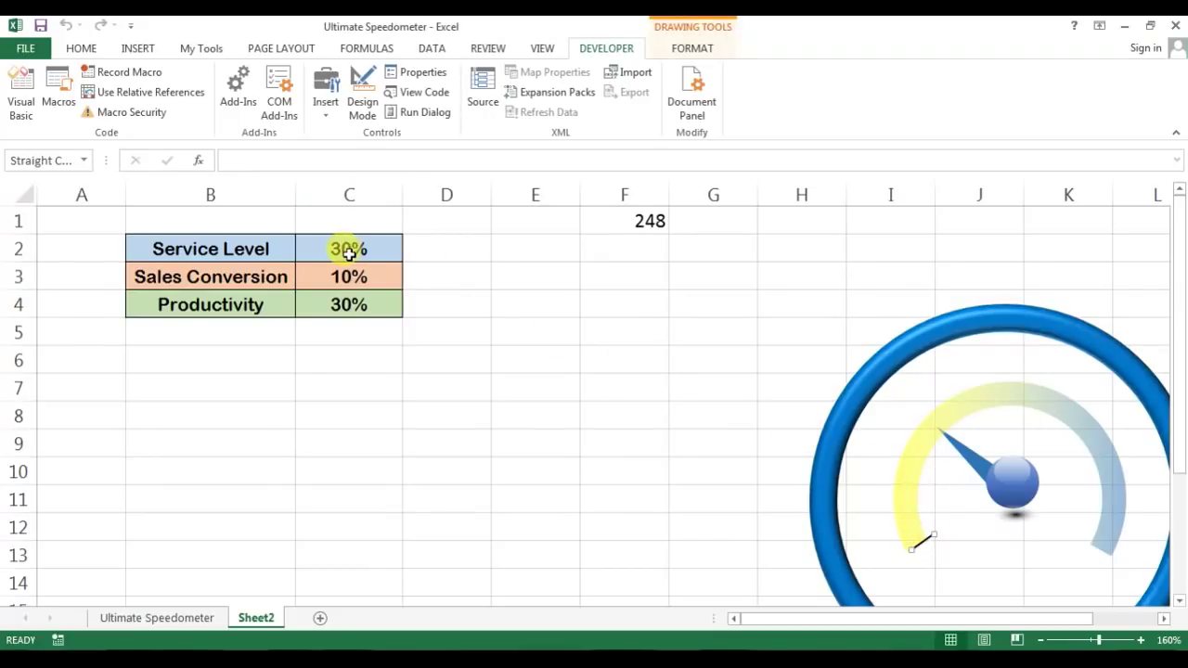
{"action": "left_click", "coordinate": [348, 249]}
{"action": "type", "text": "10"}
{"action": "key", "text": "Return"}
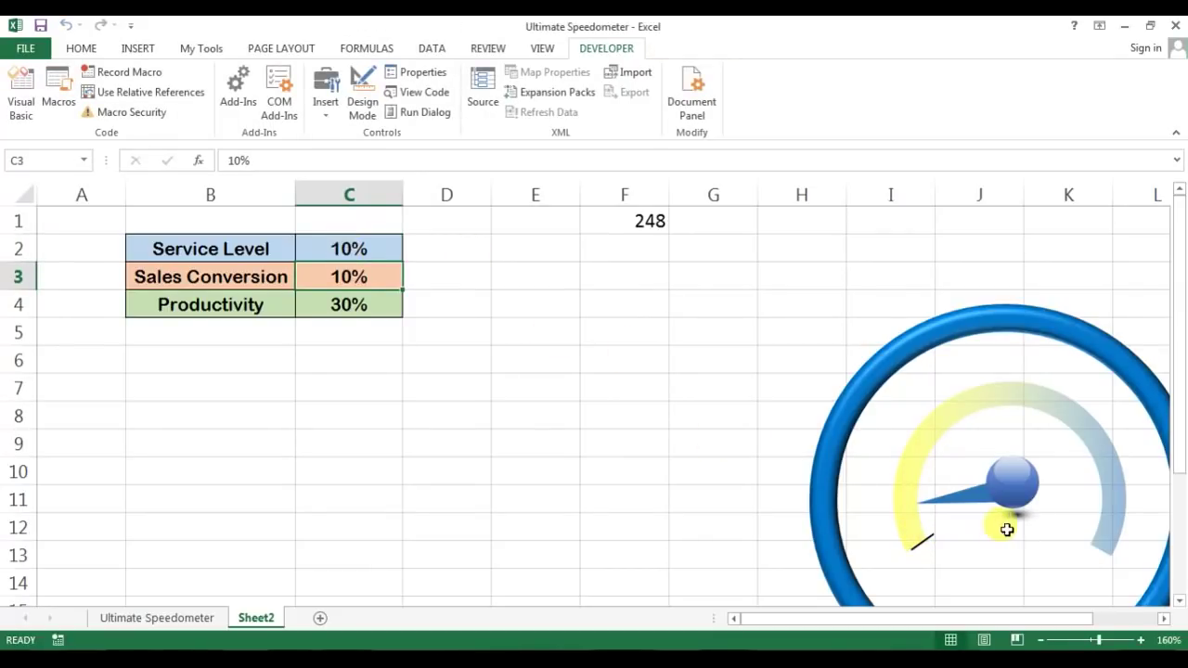
- Paste a copy of the tick line and drag it onto the arc beside the original
{"action": "left_click", "coordinate": [924, 540]}
{"action": "key", "text": "ctrl+v"}
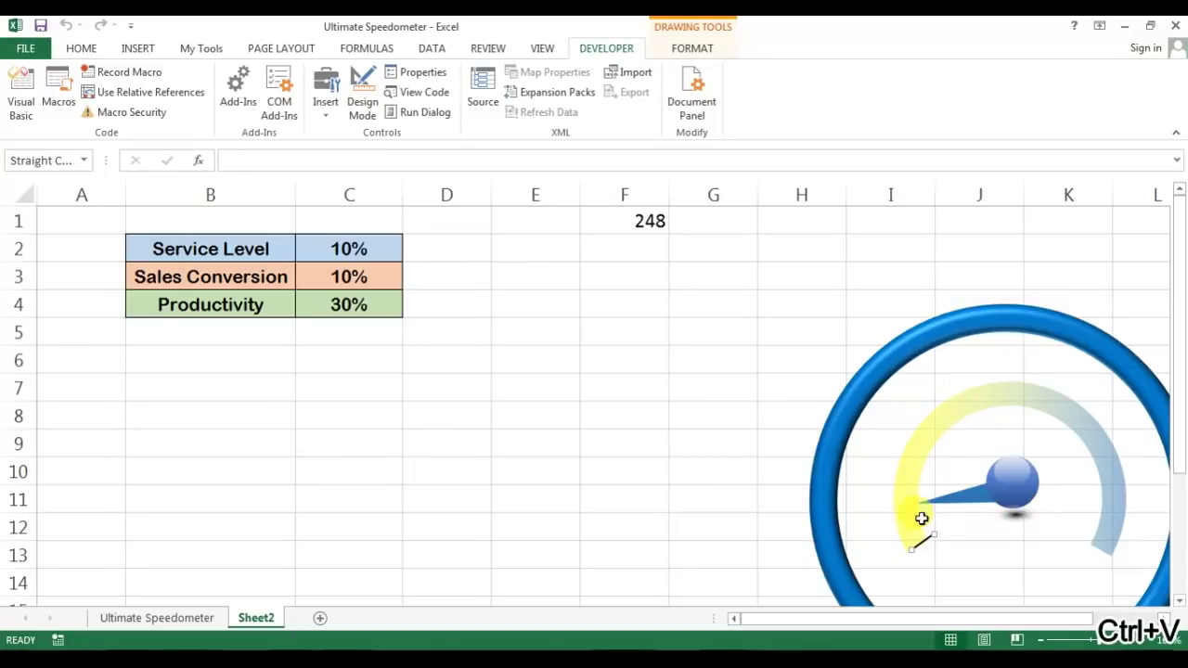
{"action": "scroll", "coordinate": [849, 493], "scroll_direction": "down", "scroll_amount": 2}
{"action": "left_click_drag", "start_coordinate": [802, 496], "coordinate": [759, 464]}
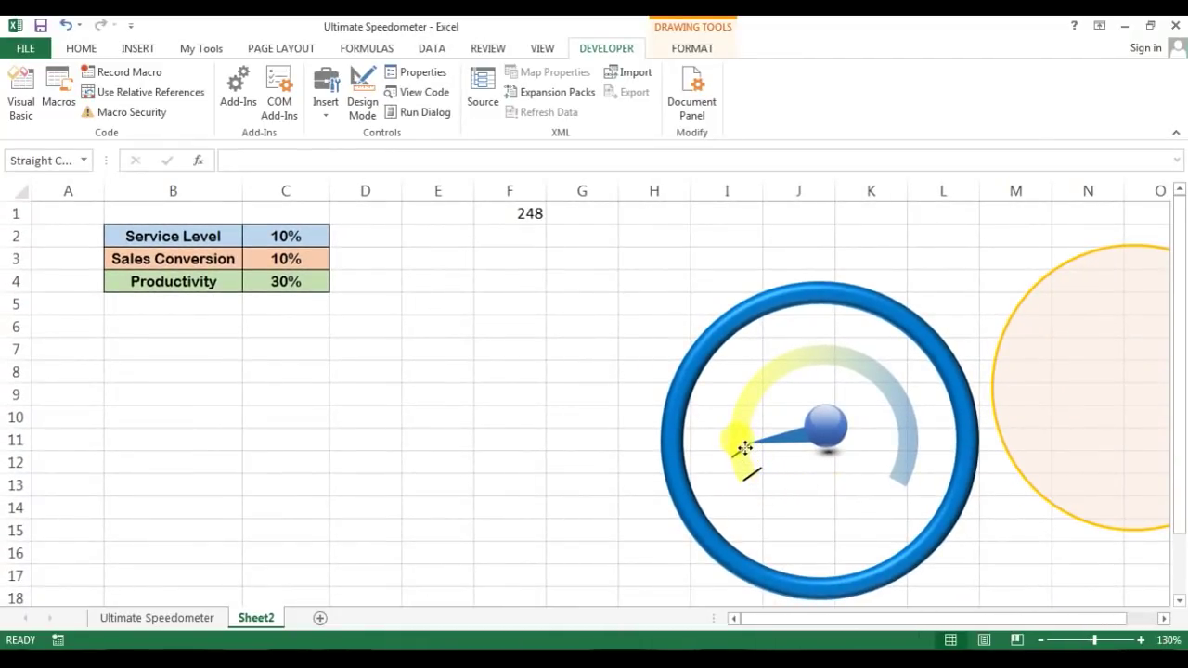
- Rotate the copied tick mark to 22° via Format Shape's Size & Properties, then select C2
{"action": "right_click", "coordinate": [742, 445]}
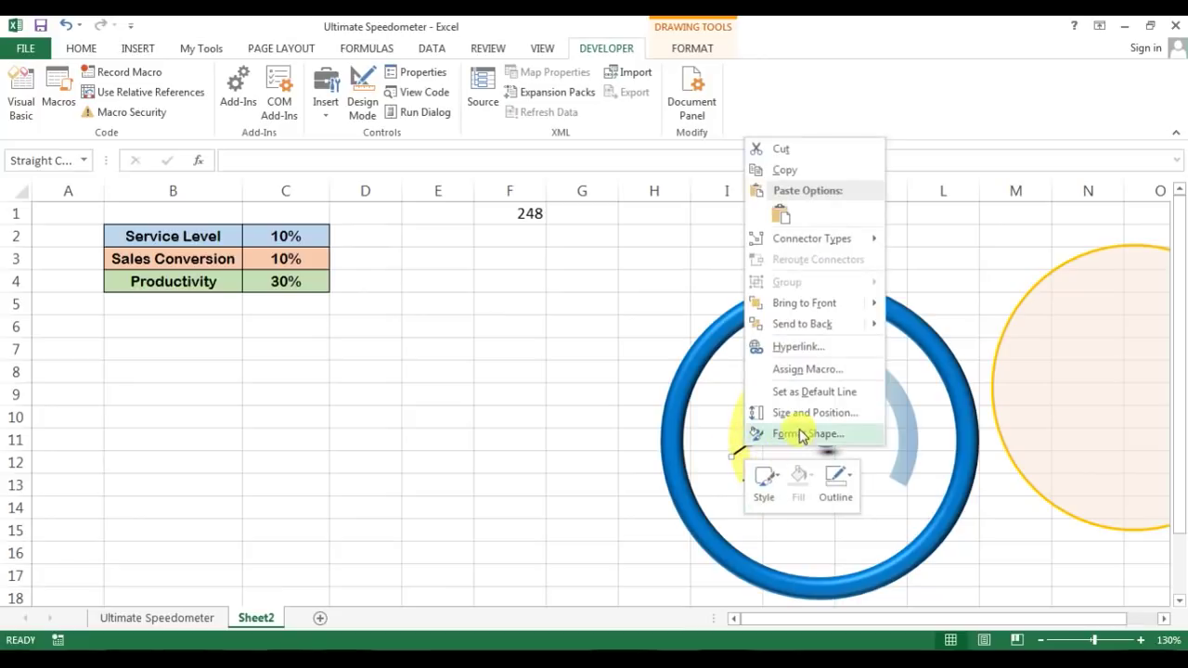
{"action": "left_click", "coordinate": [804, 433]}
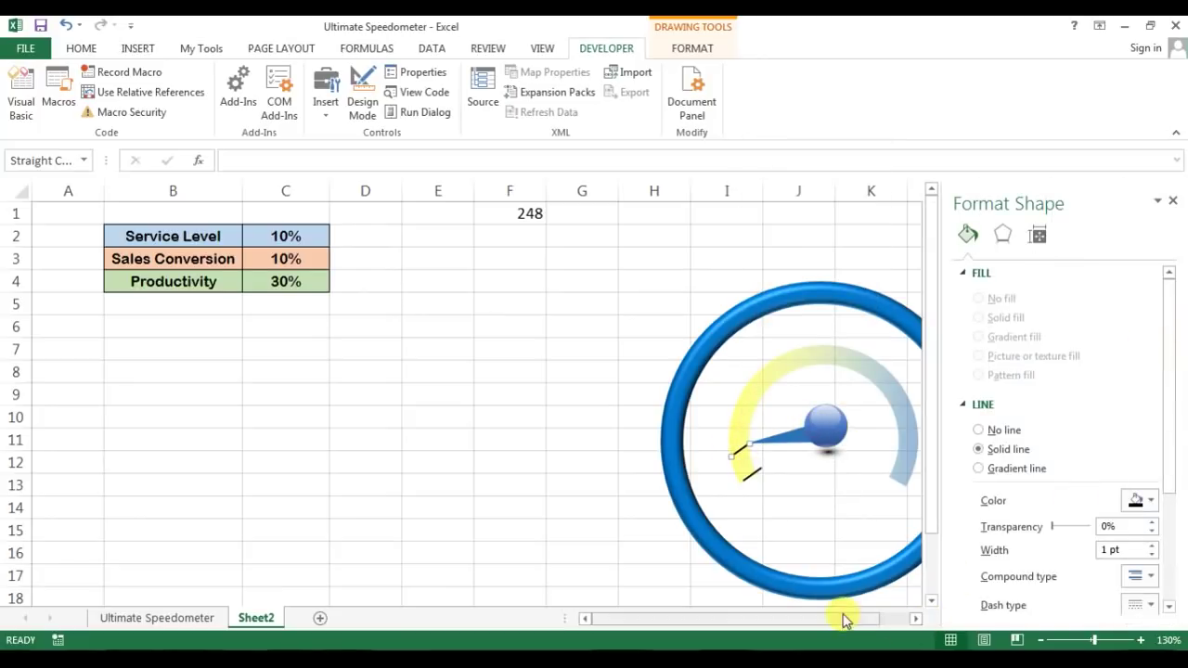
{"action": "left_click_drag", "start_coordinate": [844, 619], "coordinate": [933, 618]}
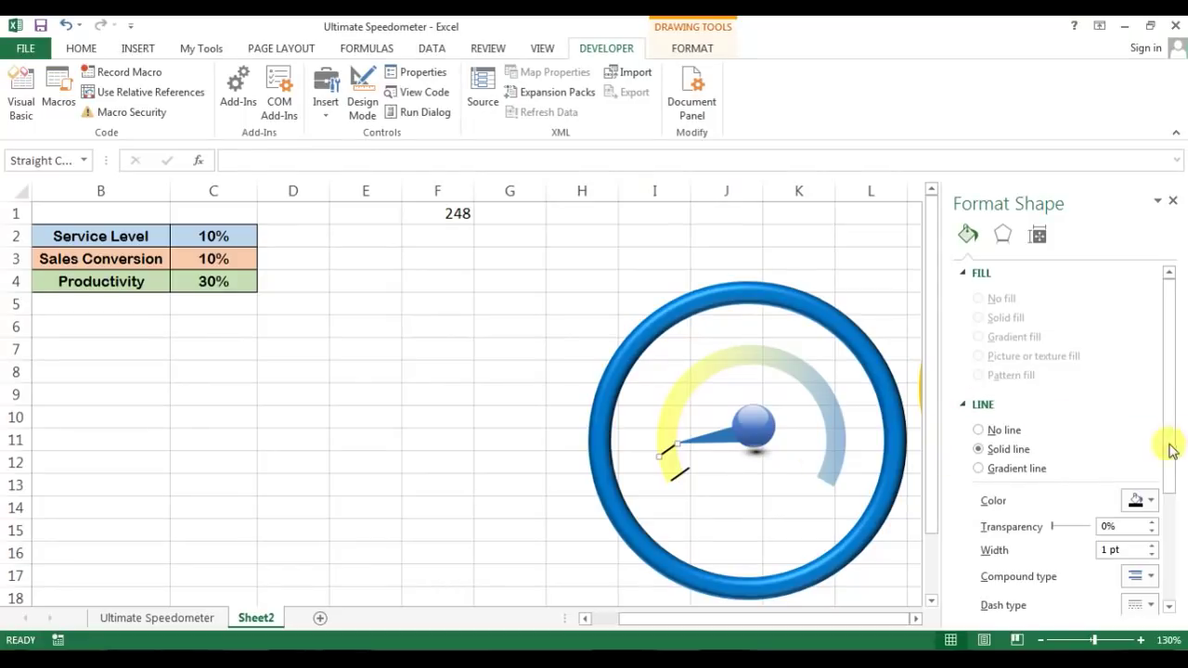
{"action": "left_click", "coordinate": [1039, 236]}
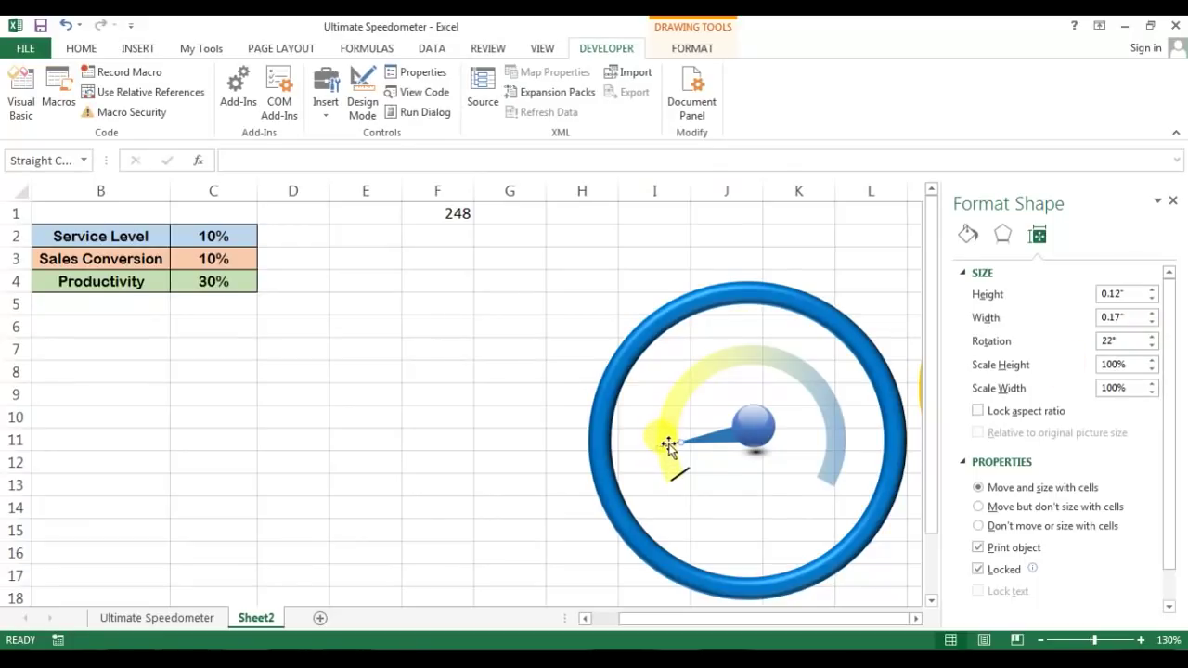
{"action": "left_click", "coordinate": [212, 256]}
{"action": "left_click", "coordinate": [256, 232]}
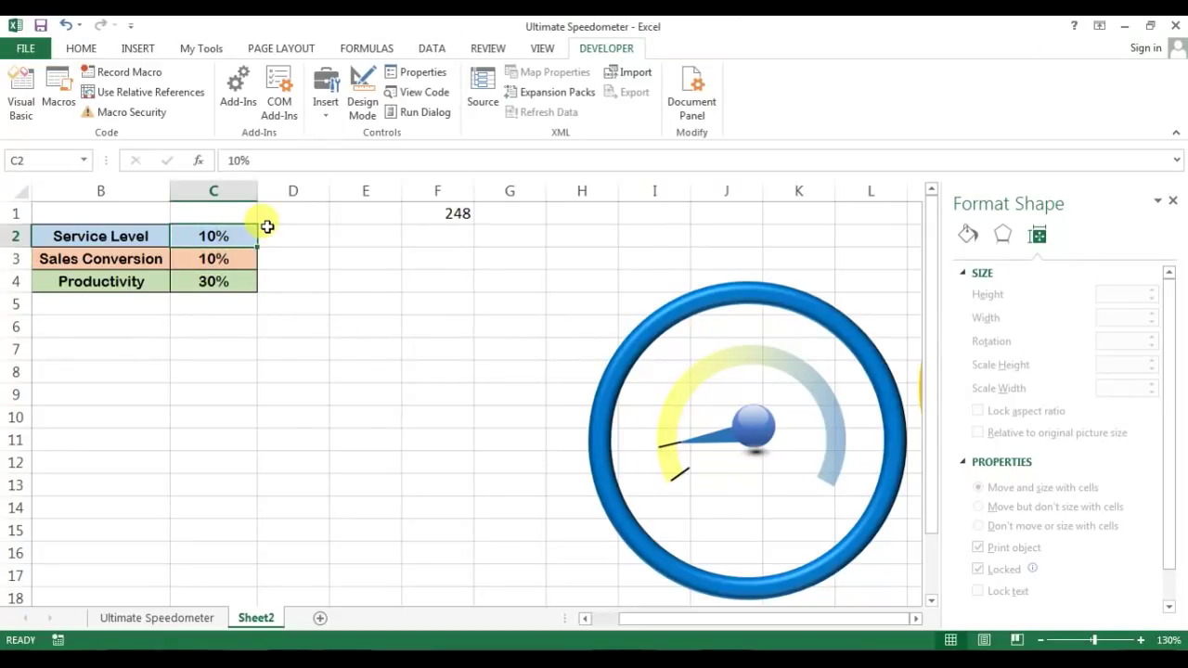
- Set Service Level to 20% and paste a third tick at the needle tip, rotated 51°
{"action": "type", "text": "20"}
{"action": "key", "text": "Return"}
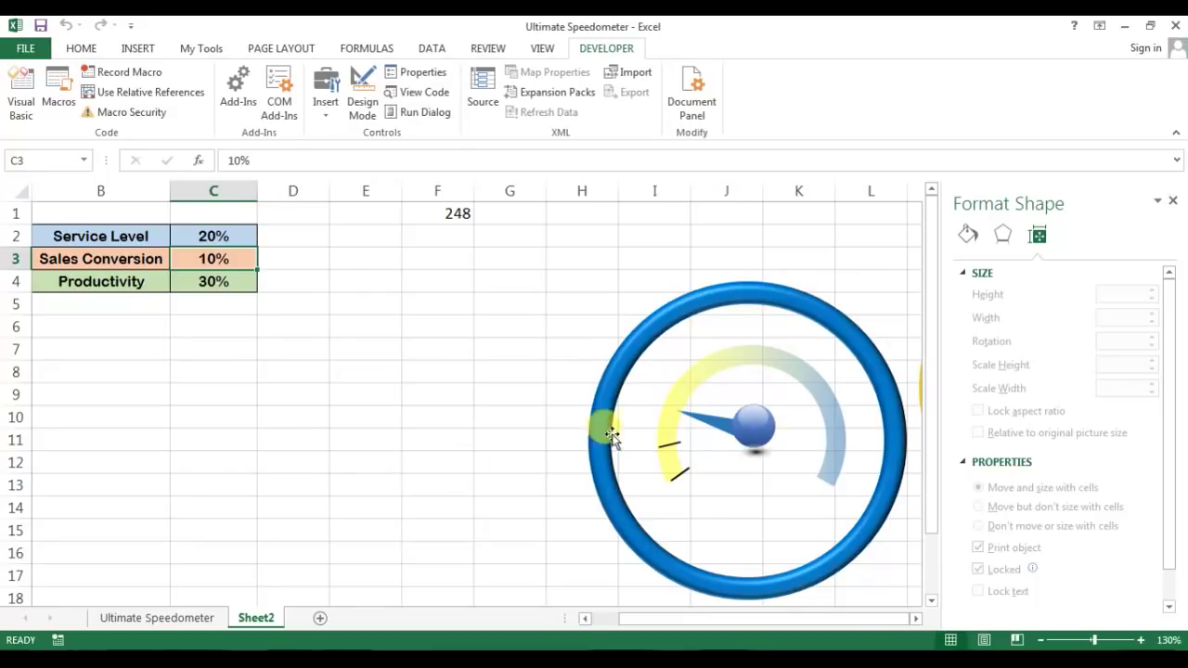
{"action": "left_click", "coordinate": [669, 449]}
{"action": "key", "text": "ctrl+v"}
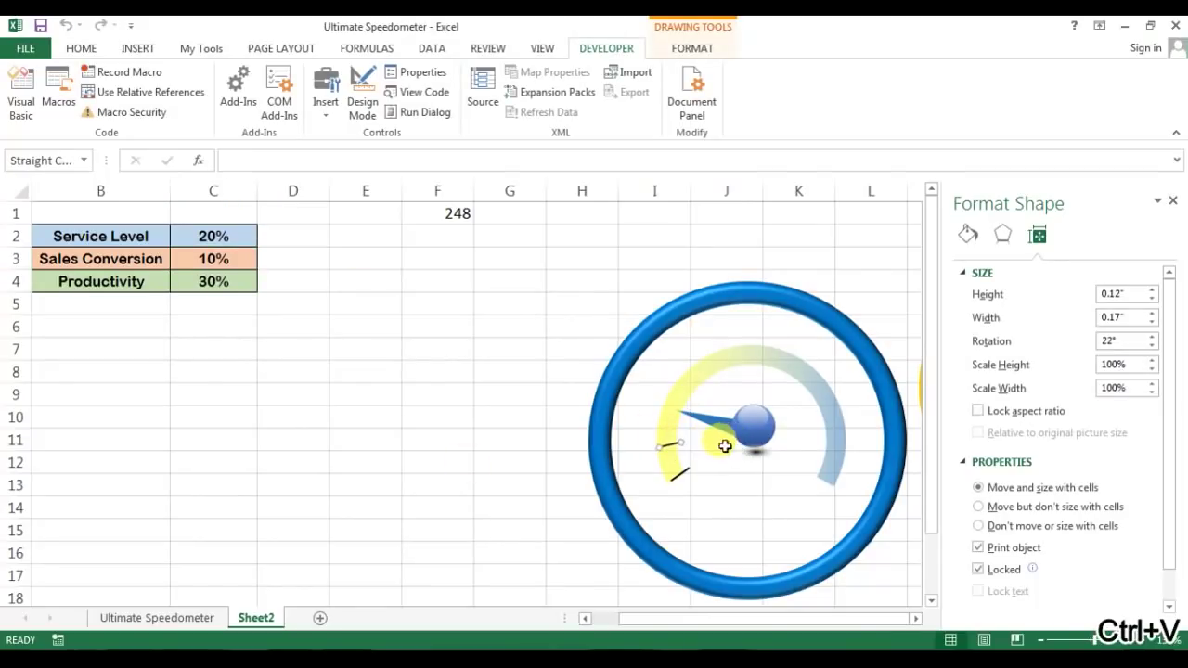
{"action": "left_click_drag", "start_coordinate": [687, 462], "coordinate": [678, 409]}
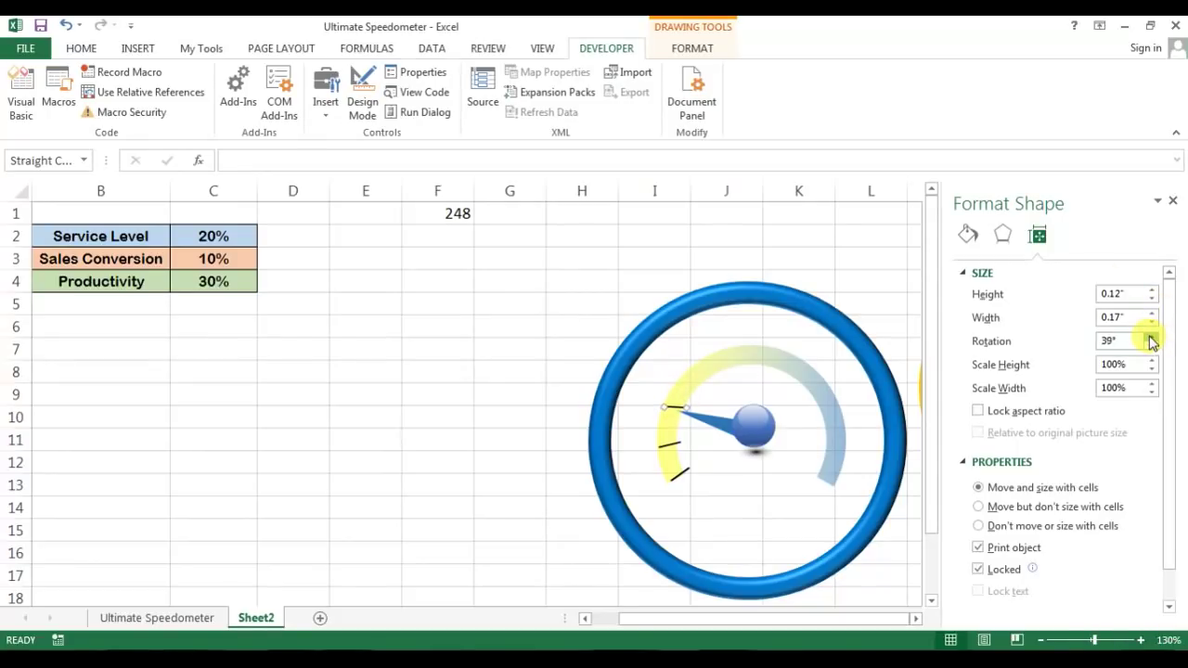
{"action": "left_click", "coordinate": [1151, 338]}
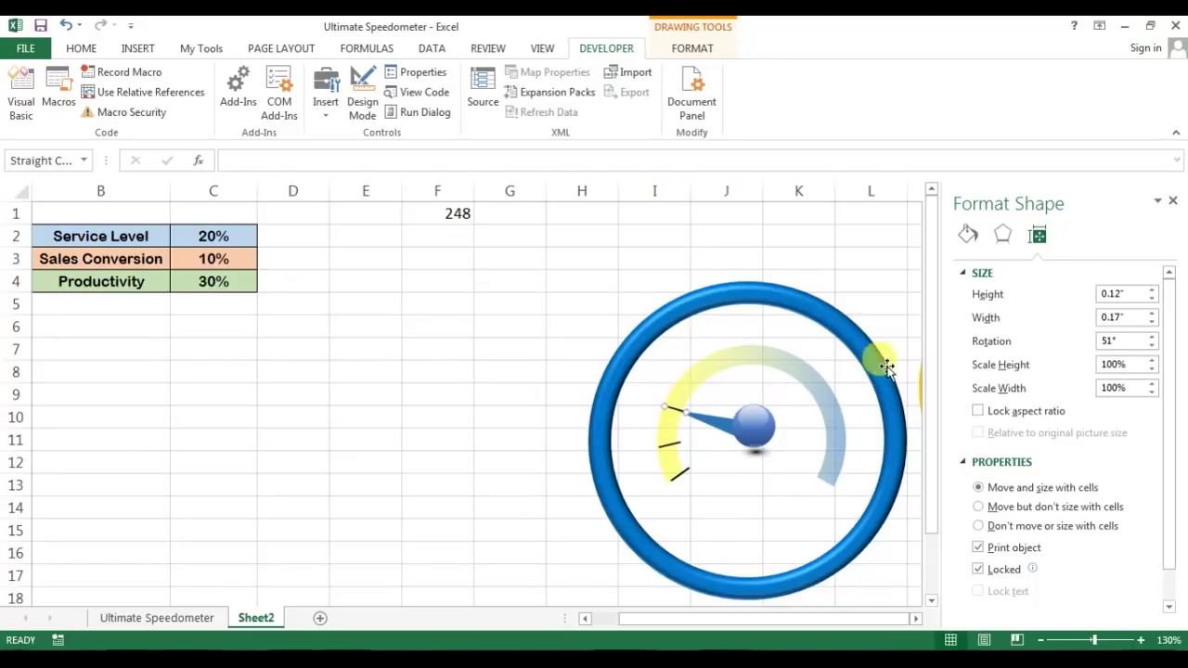
- Enter 30% as the Service Level in cell C2
{"action": "left_click", "coordinate": [464, 345]}
{"action": "left_click", "coordinate": [225, 235]}
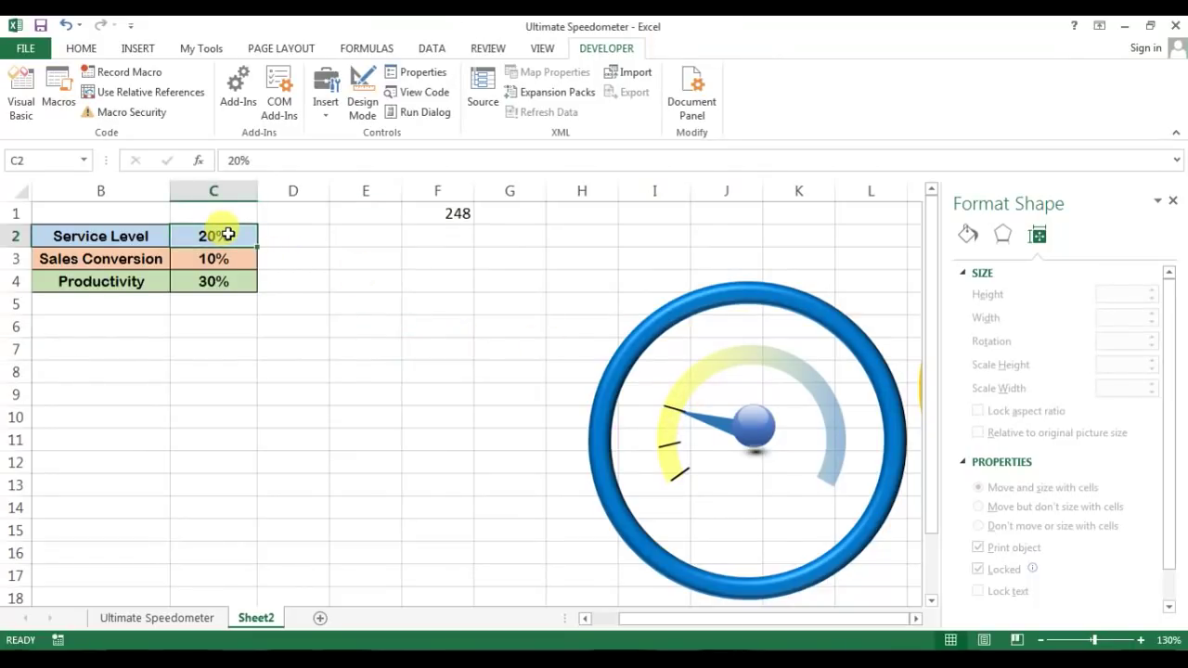
{"action": "type", "text": "30"}
{"action": "key", "text": "Return"}
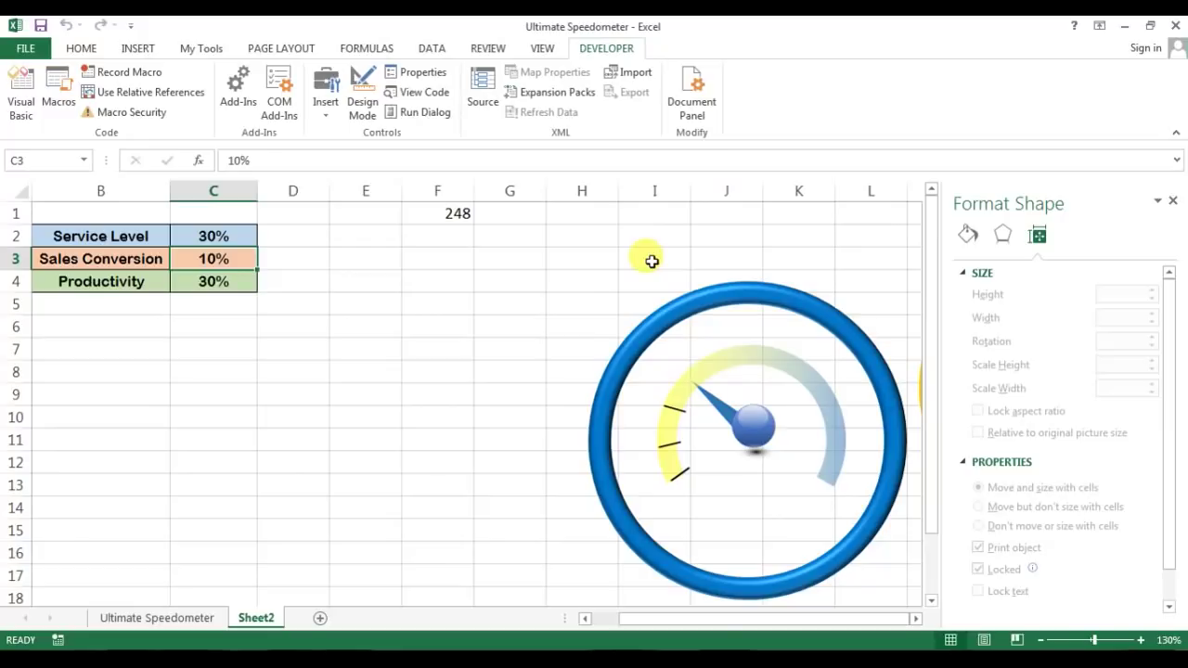
- Close the Format Shape pane, check the Ultimate Speedometer sheet, and return to Sheet2
{"action": "left_click", "coordinate": [720, 259]}
{"action": "left_click", "coordinate": [1173, 201]}
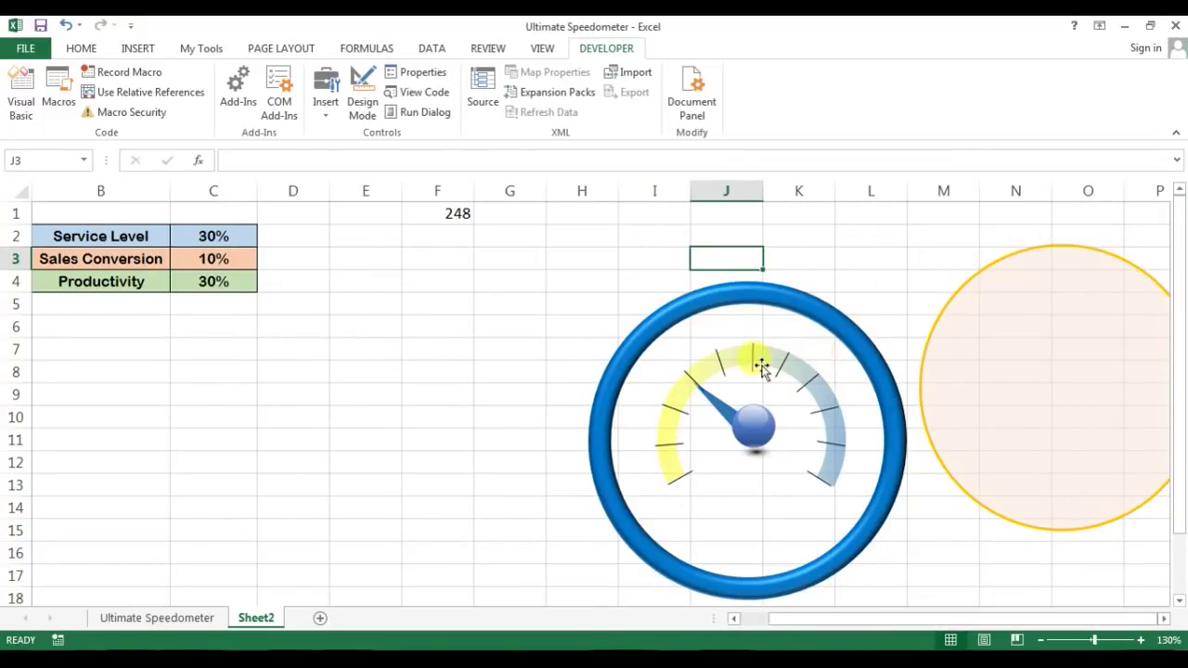
{"action": "left_click", "coordinate": [158, 616]}
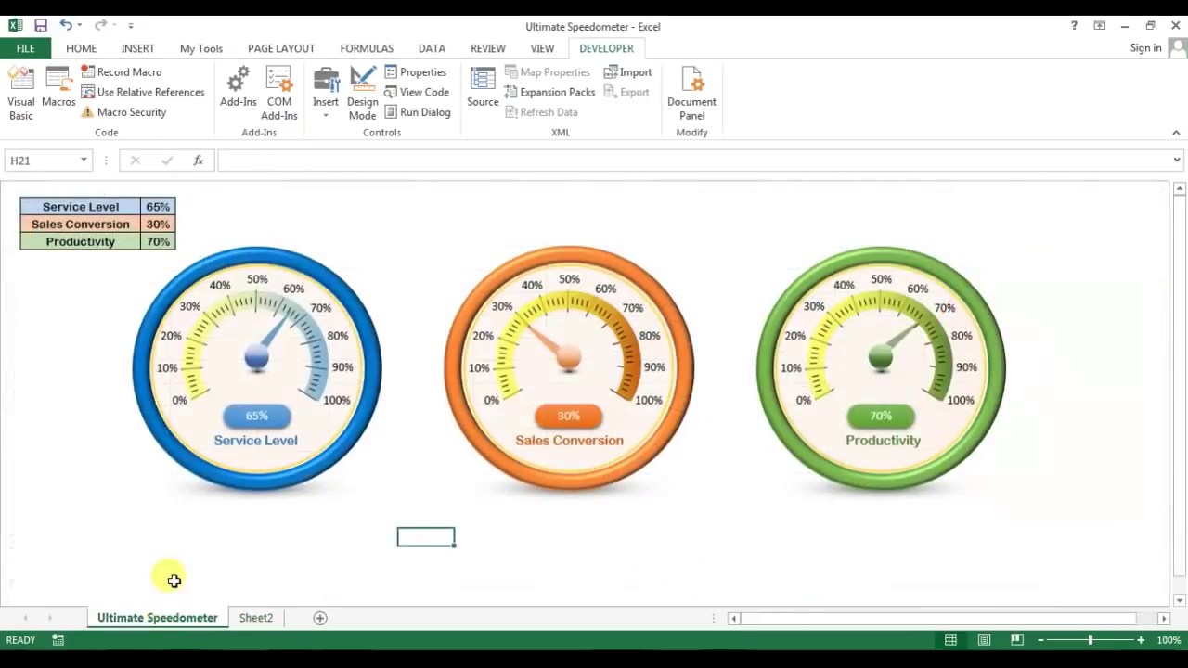
{"action": "left_click", "coordinate": [255, 618]}
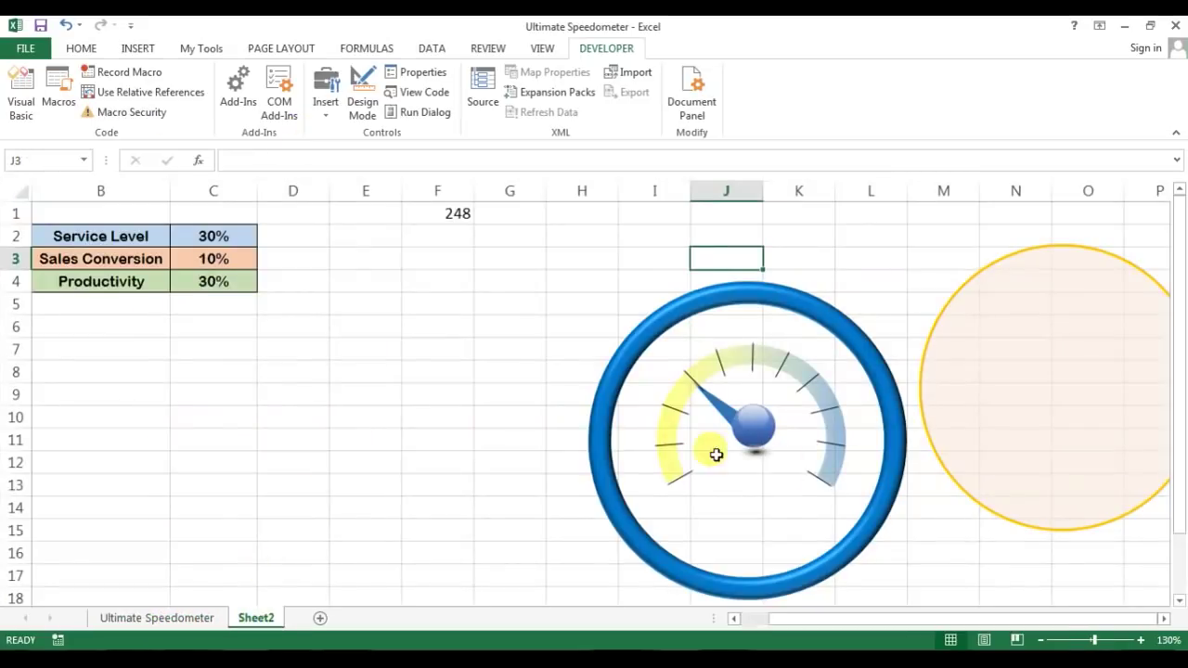
{"action": "left_click", "coordinate": [86, 46]}
{"action": "left_click", "coordinate": [138, 48]}
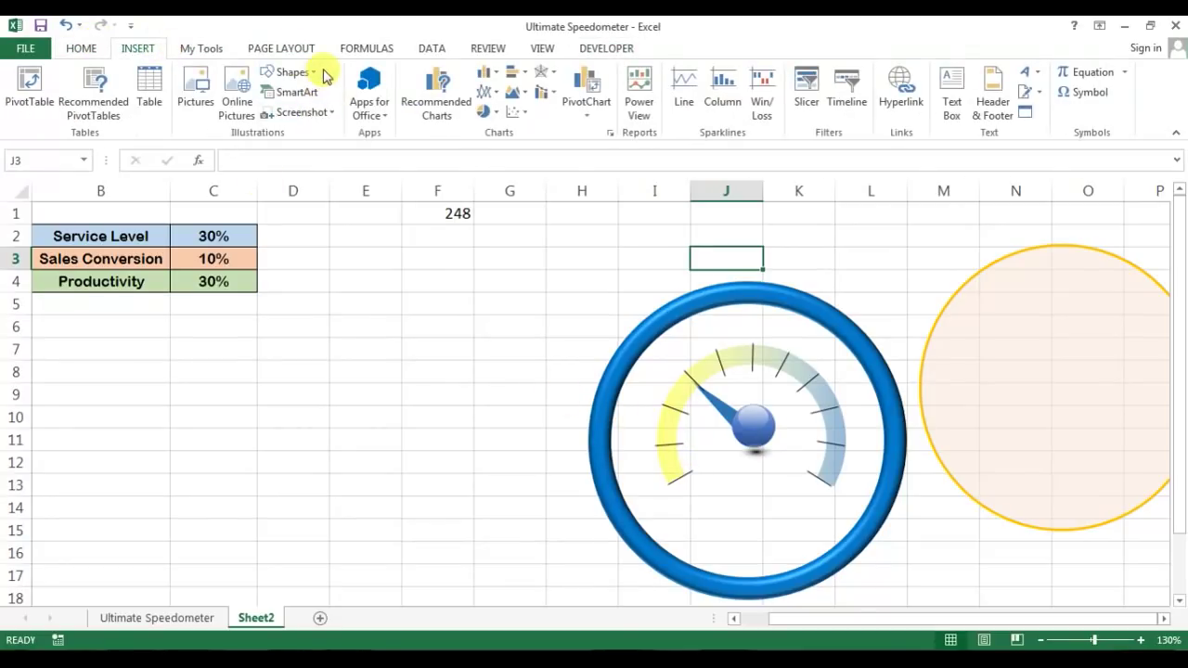
- Copy a tick, paste it onto the lower-left arc, and shrink its width to 0.1"
{"action": "left_click", "coordinate": [688, 473]}
{"action": "left_click_drag", "start_coordinate": [688, 474], "coordinate": [785, 477]}
{"action": "key", "text": "ctrl+c"}
{"action": "key", "text": "ctrl+v"}
{"action": "left_click_drag", "start_coordinate": [695, 491], "coordinate": [685, 457]}
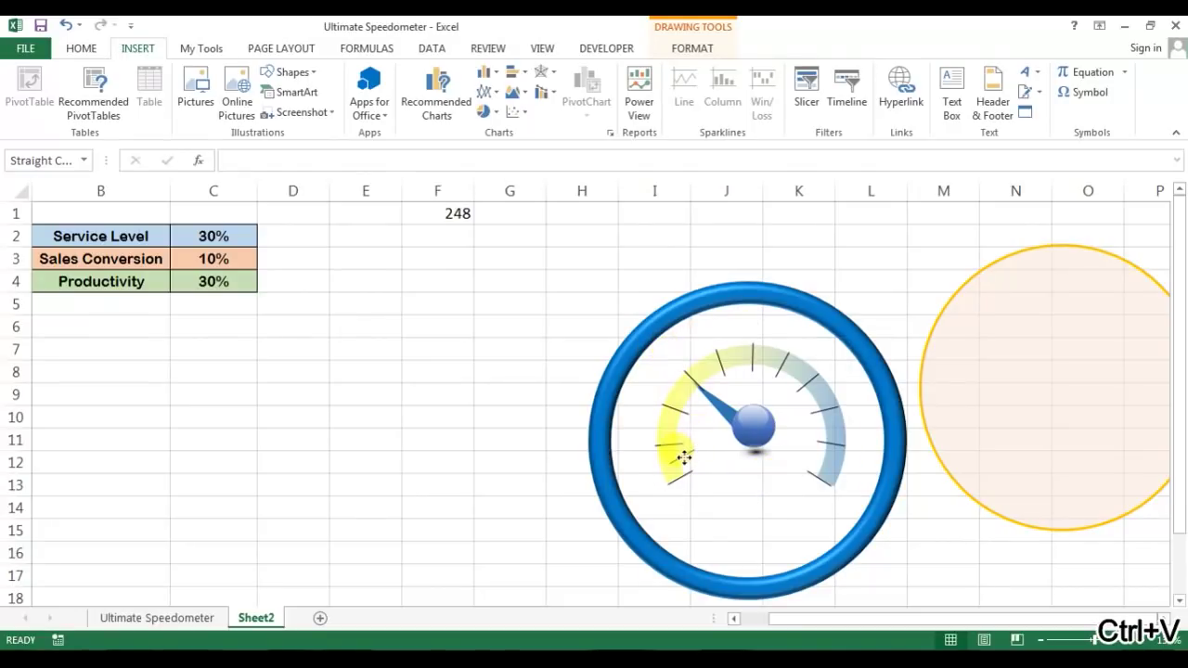
{"action": "left_click", "coordinate": [698, 48]}
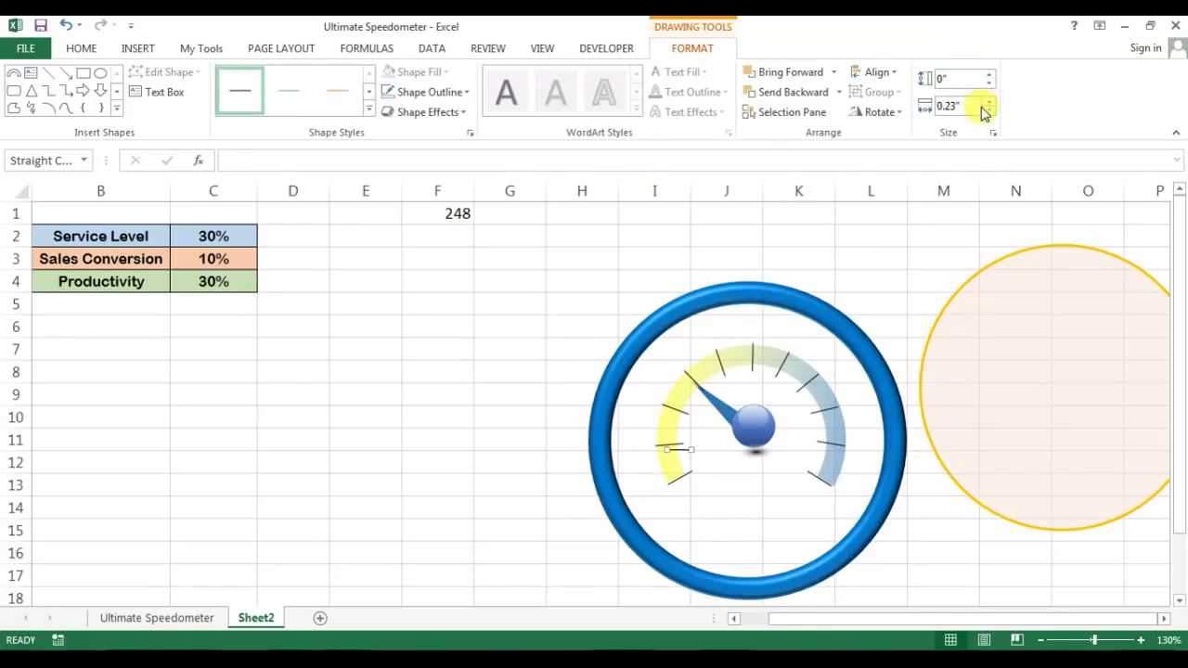
{"action": "left_click", "coordinate": [664, 450]}
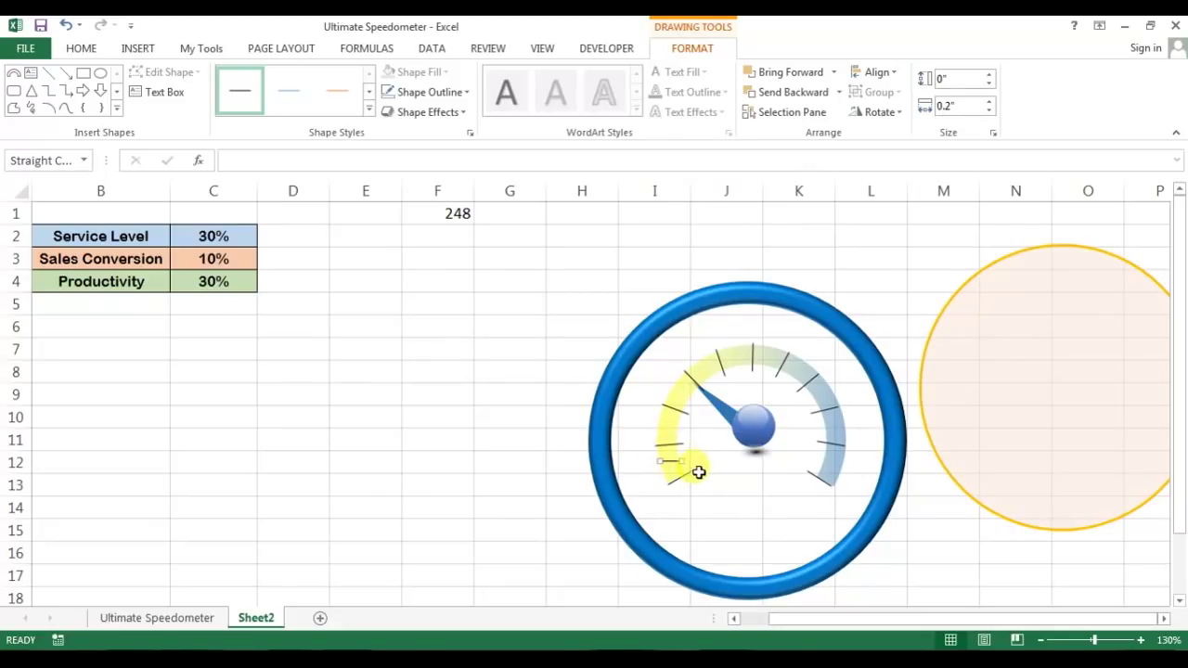
{"action": "left_click", "coordinate": [990, 110]}
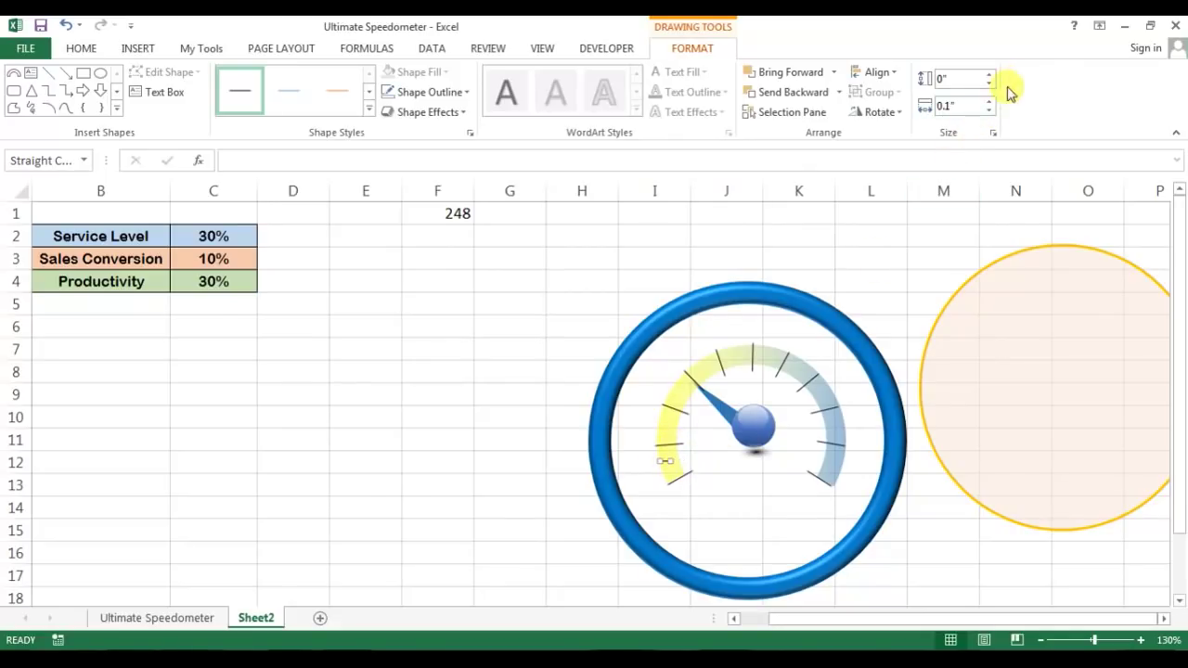
{"action": "left_click", "coordinate": [665, 463]}
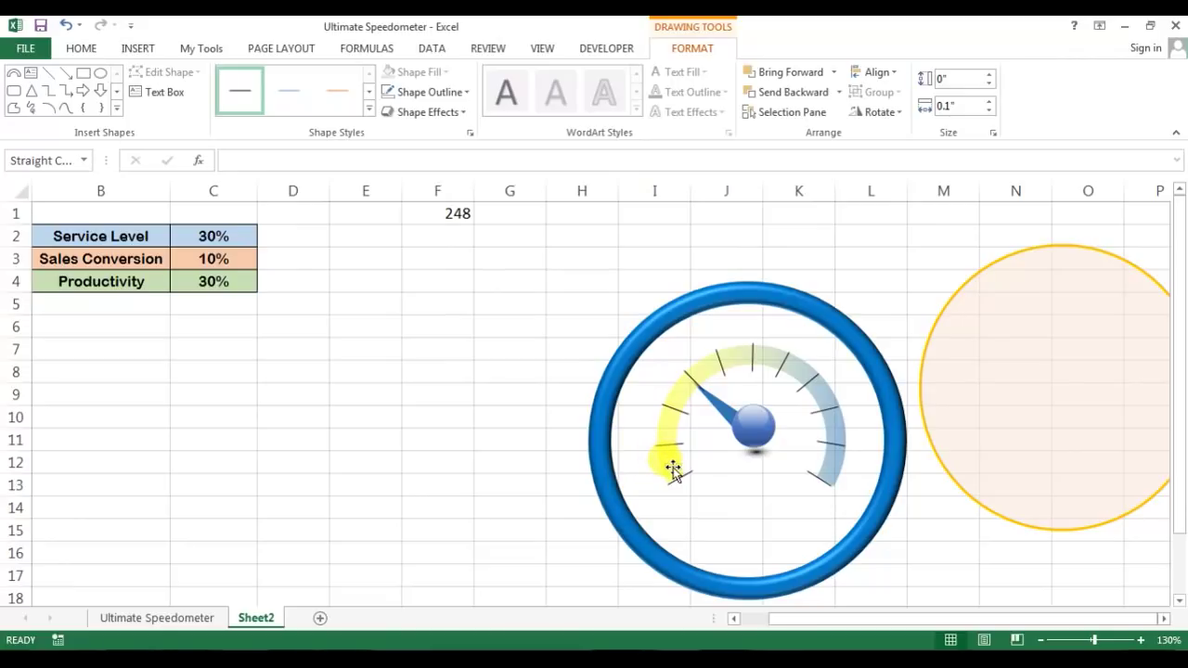
{"action": "right_click", "coordinate": [673, 467]}
- Rotate the short minor tick to -14° in Size & Properties
{"action": "left_click", "coordinate": [733, 456]}
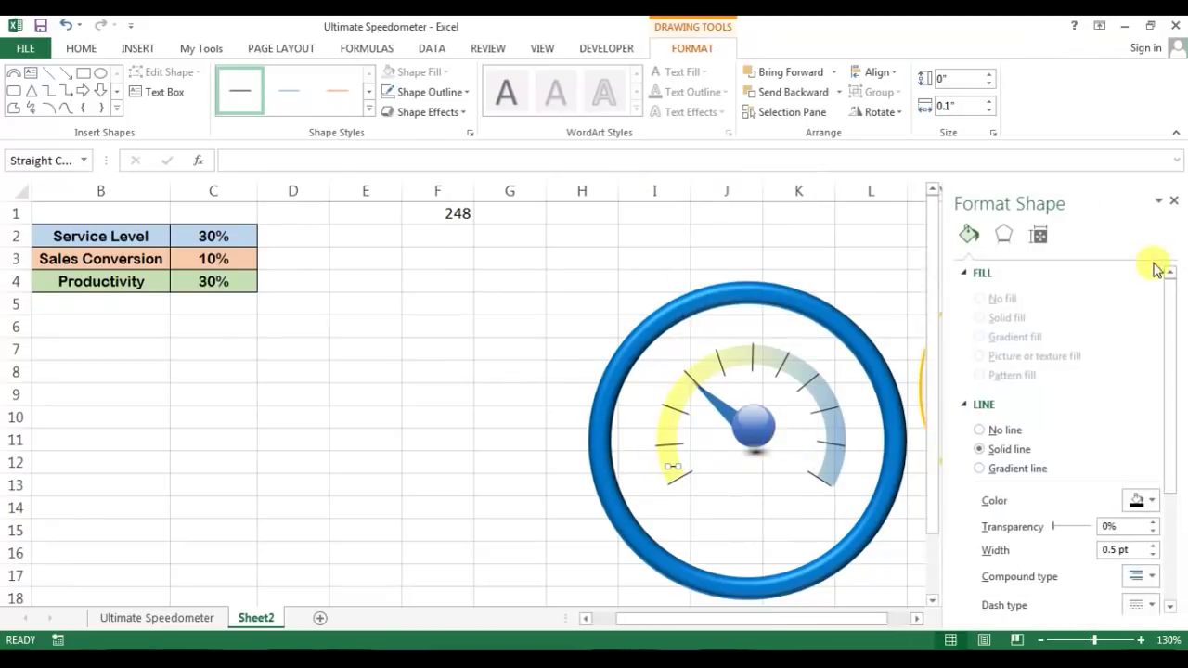
{"action": "left_click", "coordinate": [1038, 235]}
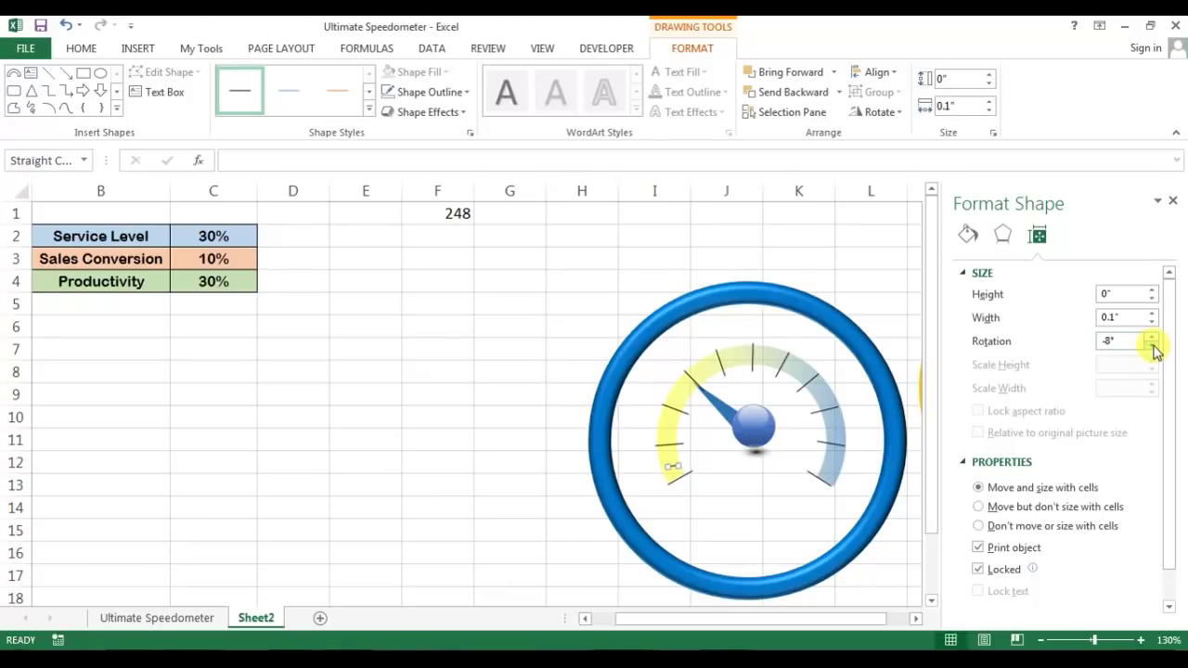
{"action": "double_click", "coordinate": [1152, 346]}
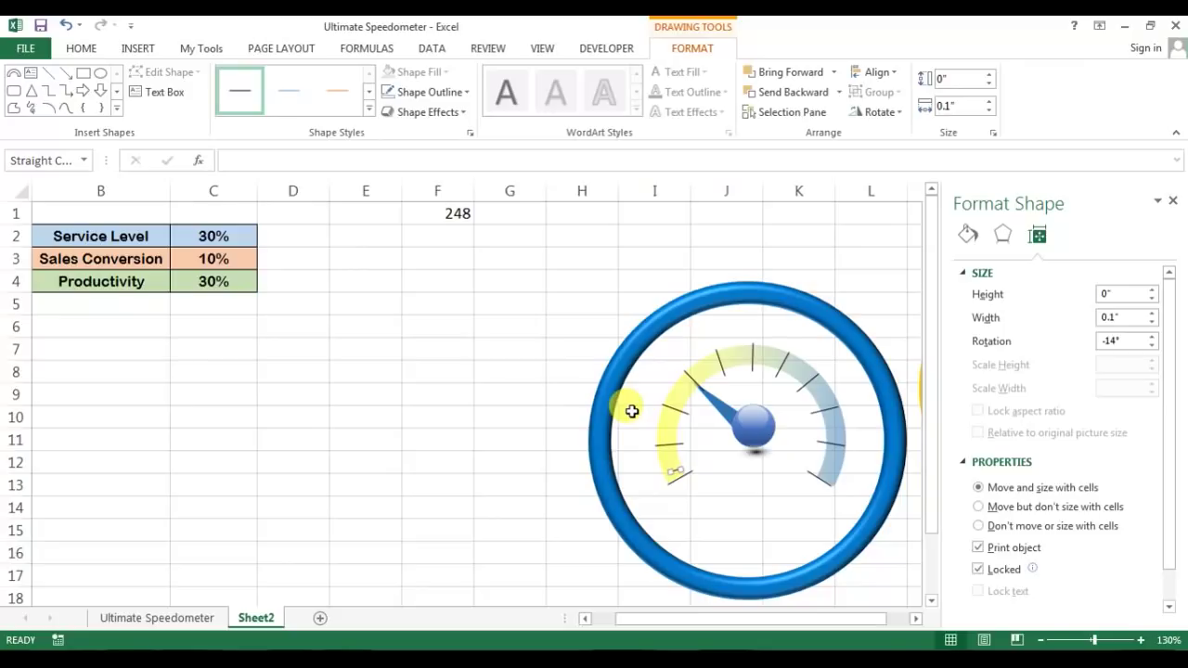
- Paste more short tick copies and position them between the major ticks on the yellow arc
{"action": "key", "text": "ctrl+v"}
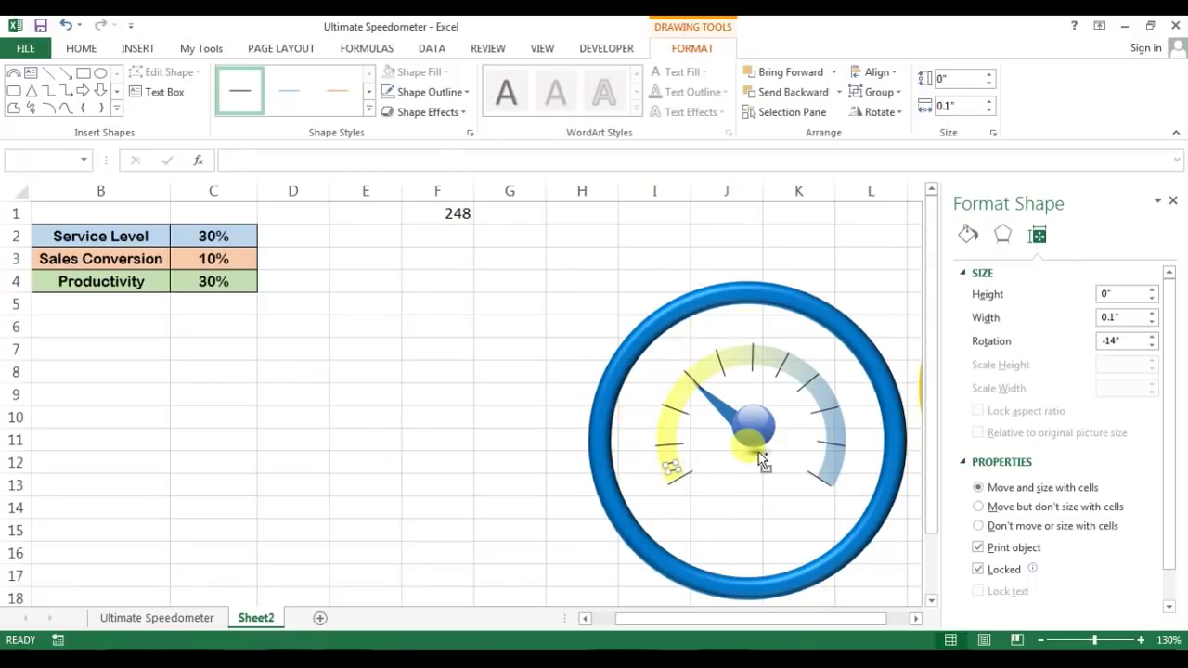
{"action": "key", "text": "ctrl+v"}
{"action": "left_click_drag", "start_coordinate": [684, 477], "coordinate": [668, 457]}
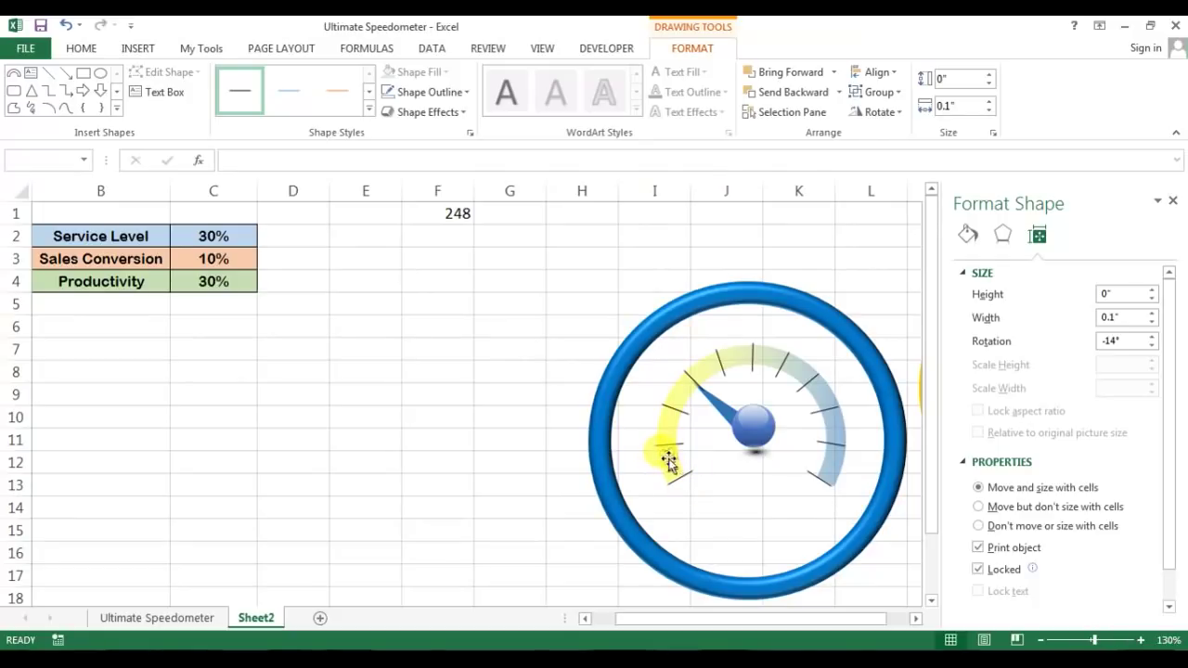
{"action": "left_click", "coordinate": [750, 477]}
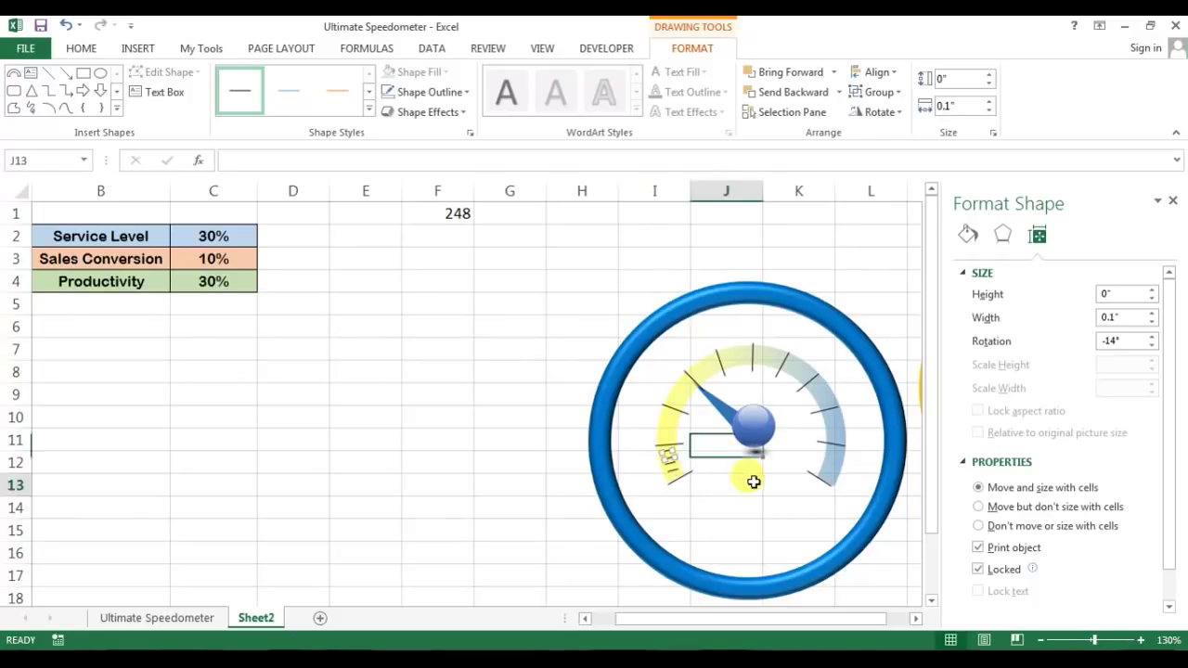
{"action": "left_click", "coordinate": [672, 459]}
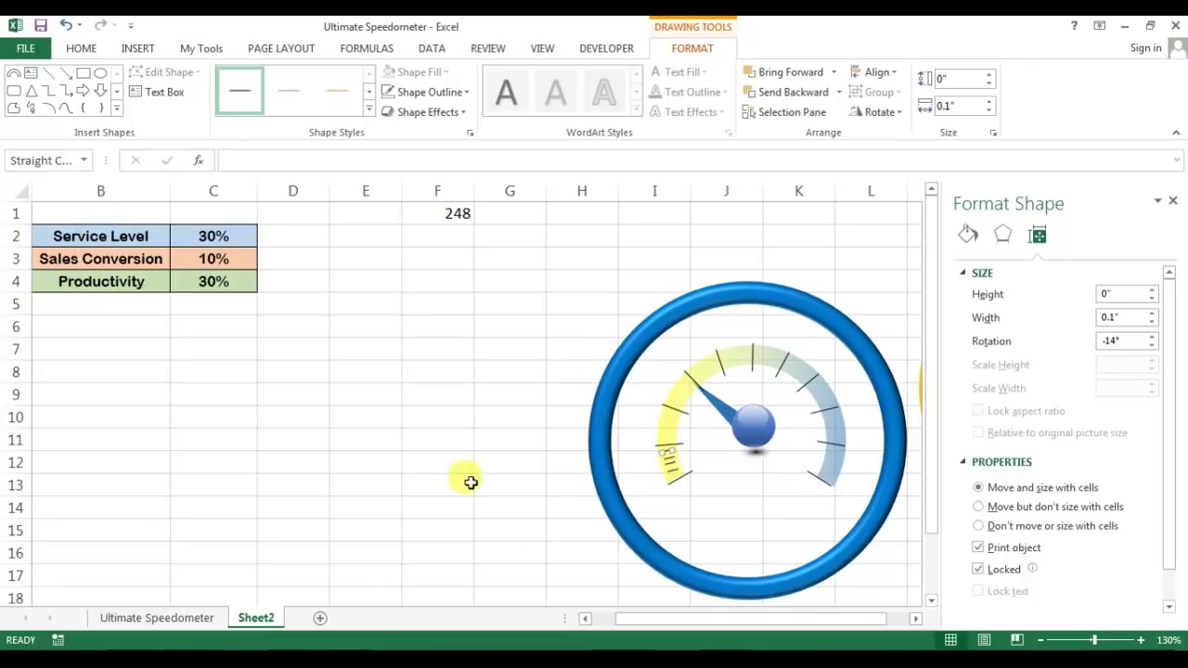
- Compare the minor ticks with the finished example gauges and close the Format Shape pane
{"action": "left_click", "coordinate": [172, 618]}
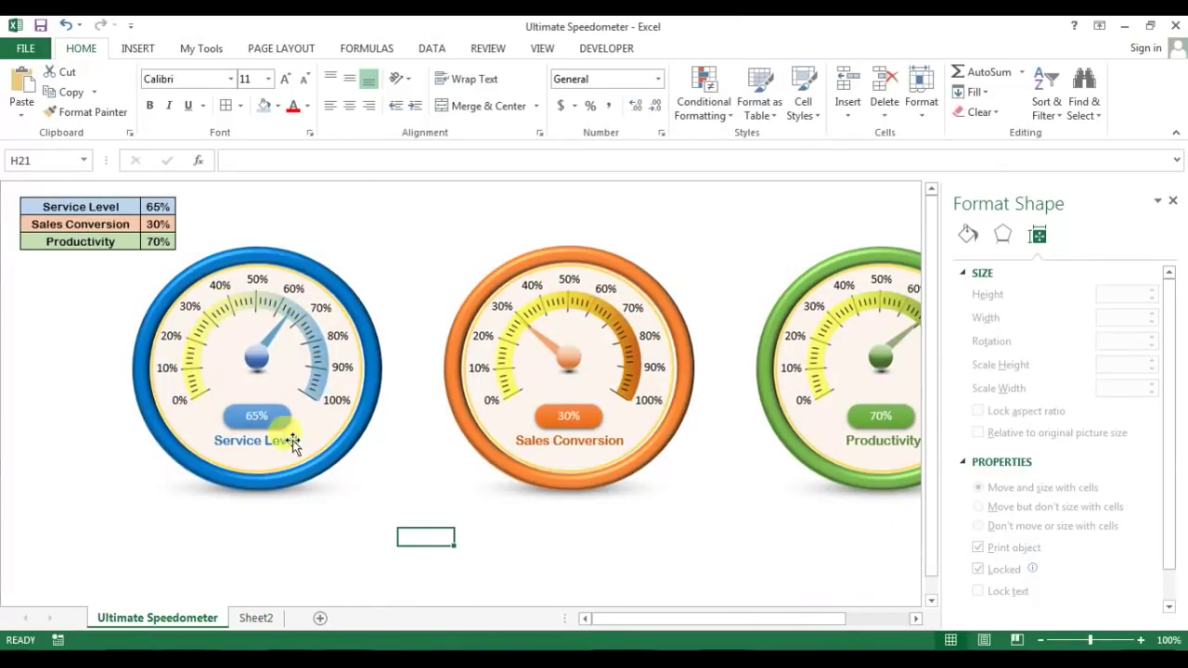
{"action": "left_click", "coordinate": [256, 618]}
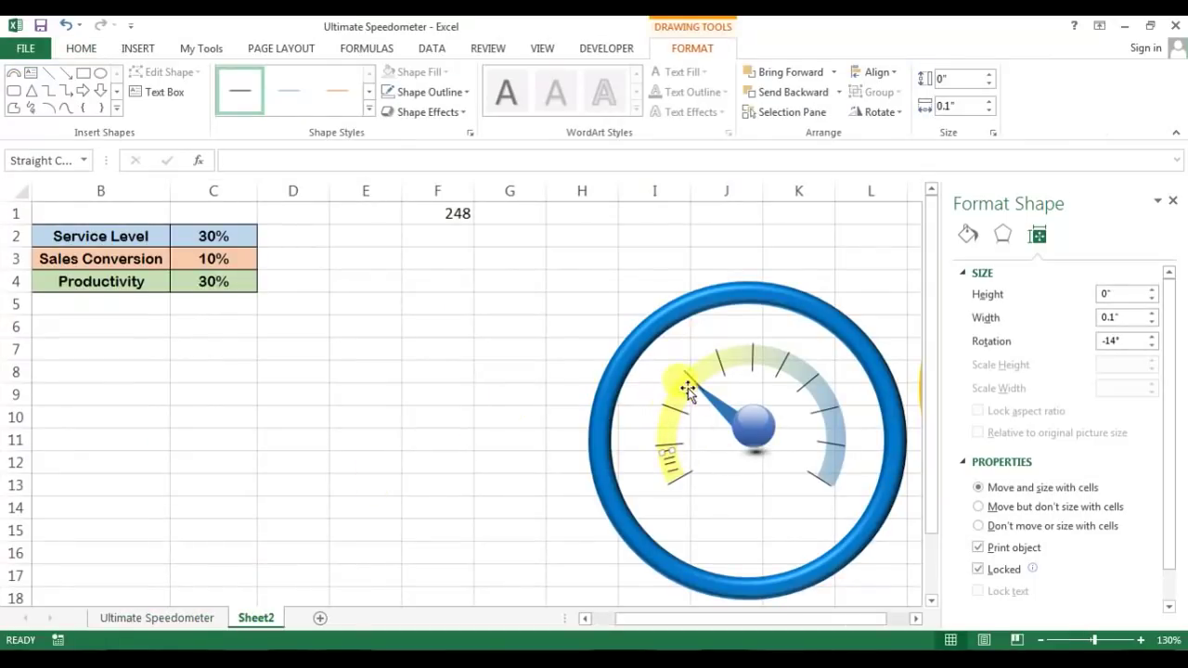
{"action": "left_click", "coordinate": [707, 453]}
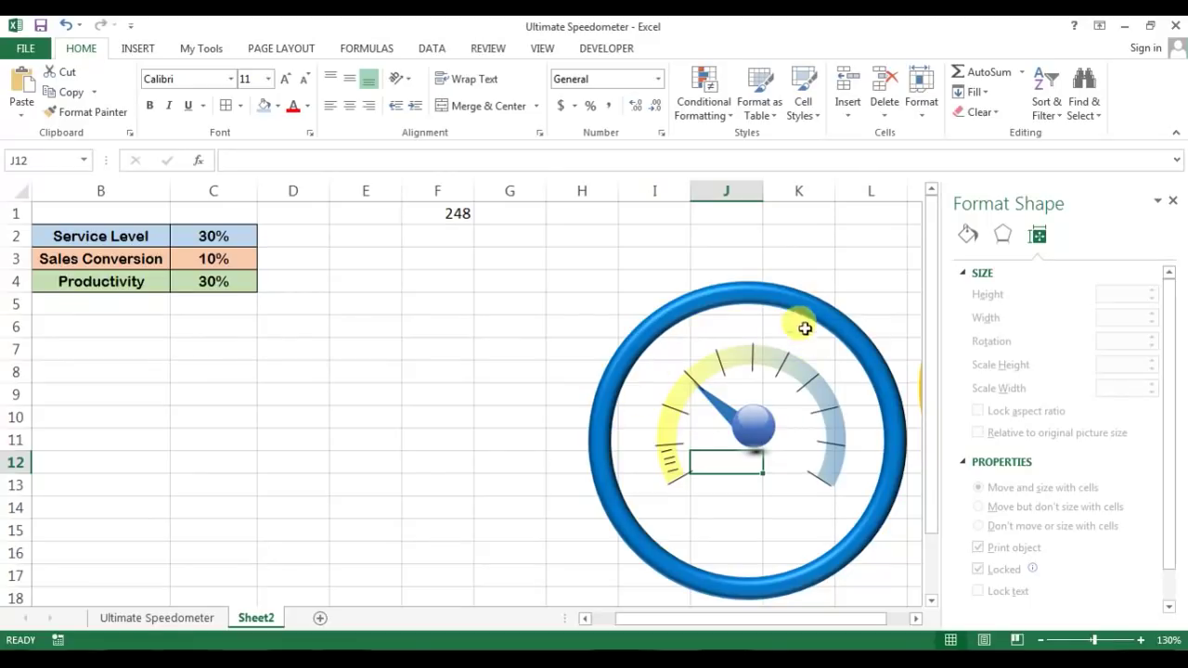
{"action": "left_click", "coordinate": [1174, 203]}
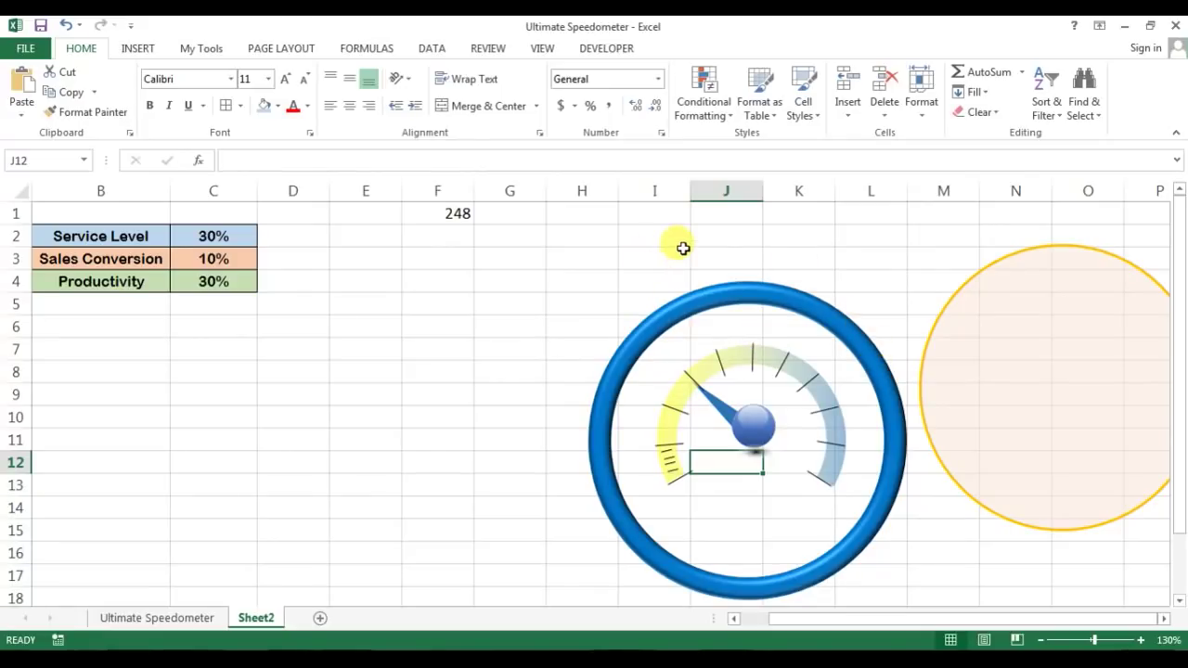
{"action": "scroll", "coordinate": [683, 248], "scroll_direction": "down", "scroll_amount": 1, "text": "ctrl"}
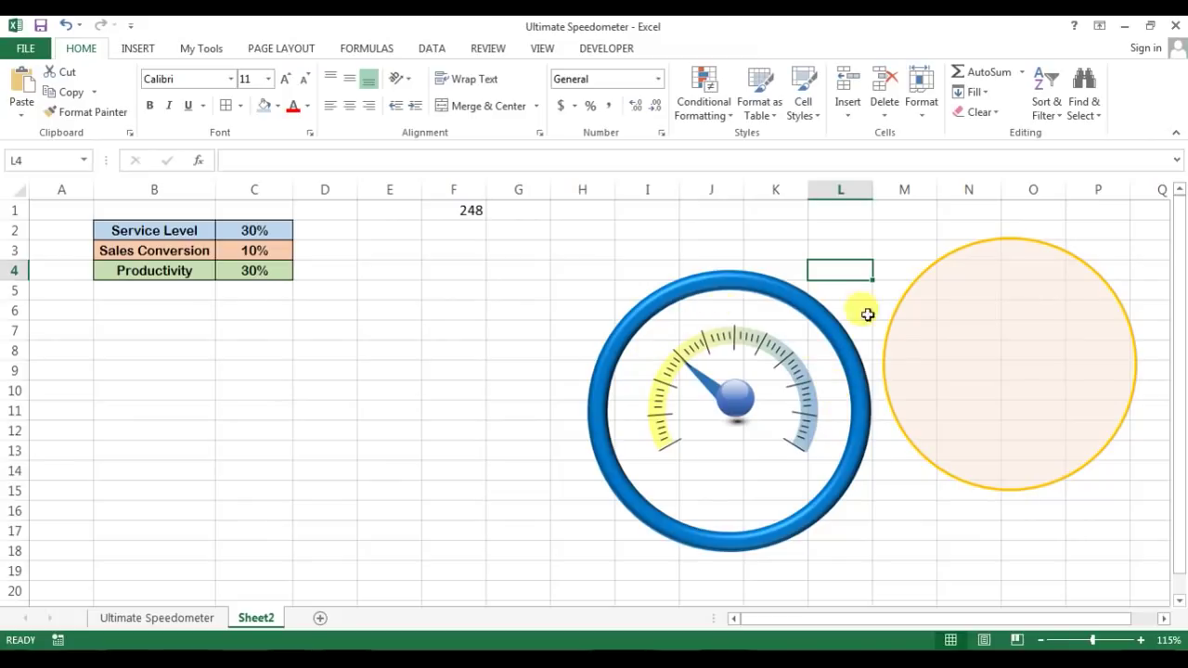
{"action": "left_click", "coordinate": [180, 616]}
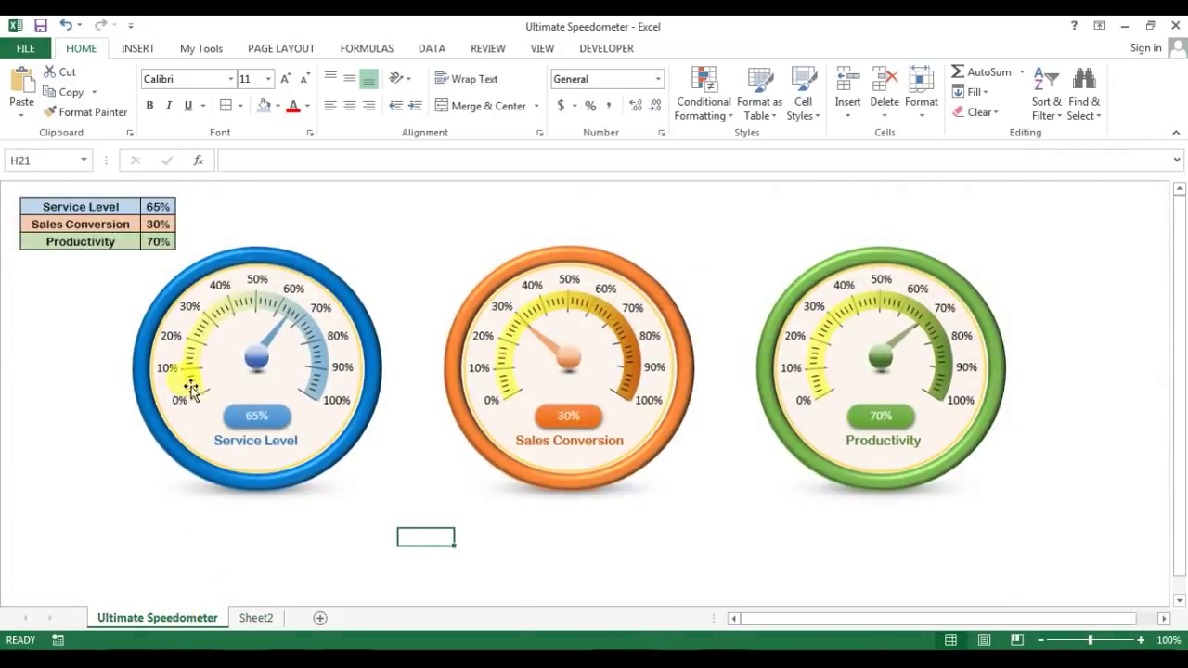
{"action": "left_click", "coordinate": [253, 617]}
- Insert a text box for the 0% label, centred horizontally and vertically, and shrink it to fit
{"action": "left_click", "coordinate": [141, 49]}
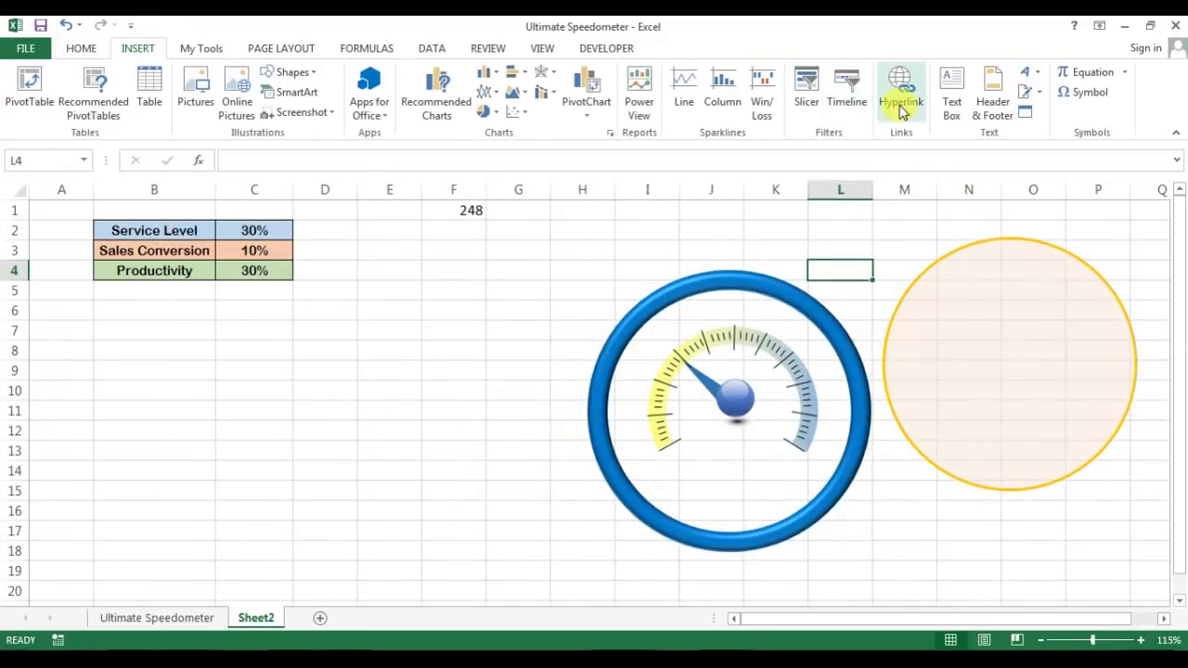
{"action": "left_click", "coordinate": [951, 93]}
{"action": "left_click_drag", "start_coordinate": [412, 362], "coordinate": [521, 406]}
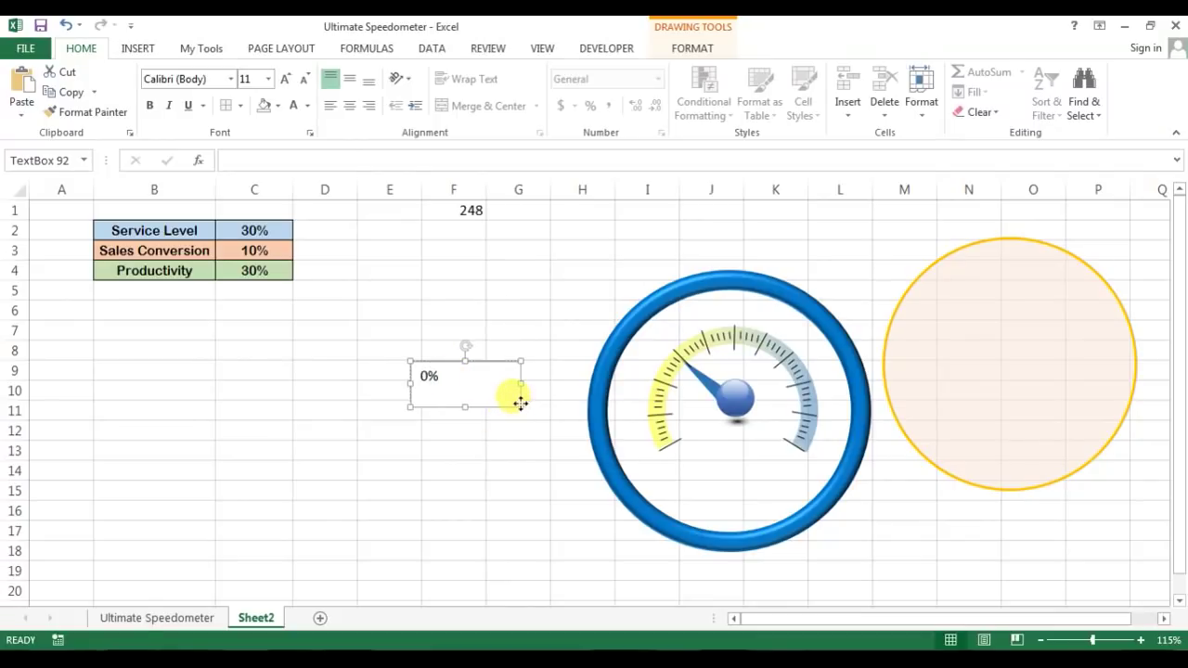
{"action": "left_click_drag", "start_coordinate": [521, 403], "coordinate": [510, 390]}
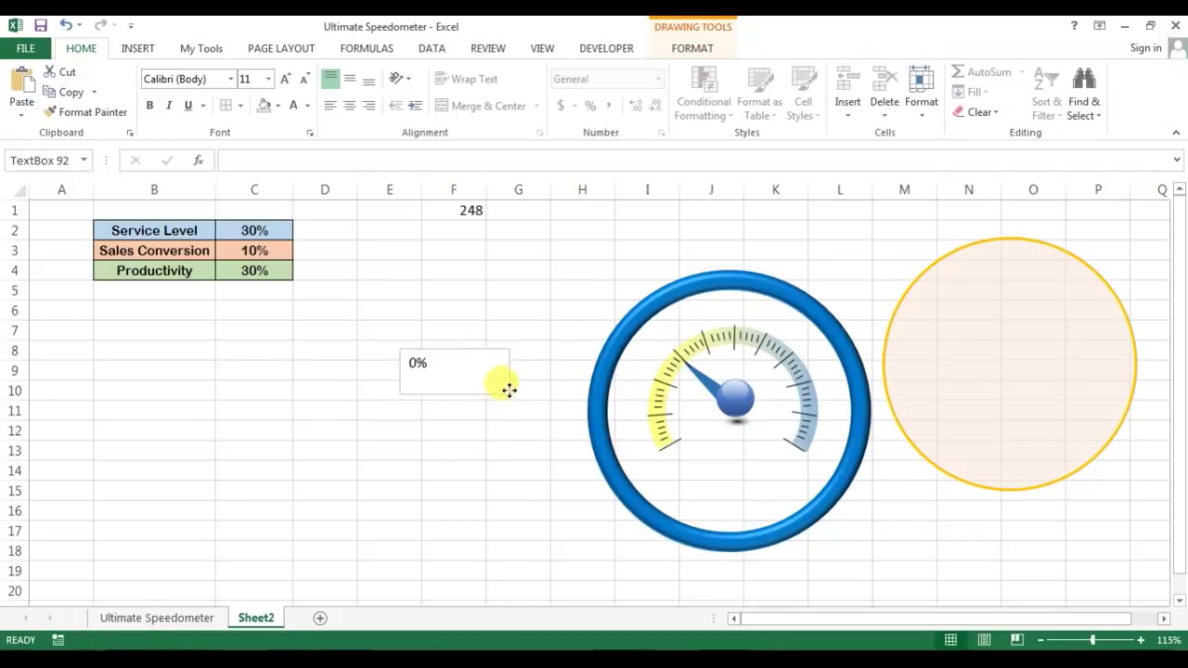
{"action": "left_click", "coordinate": [350, 106]}
{"action": "left_click", "coordinate": [350, 81]}
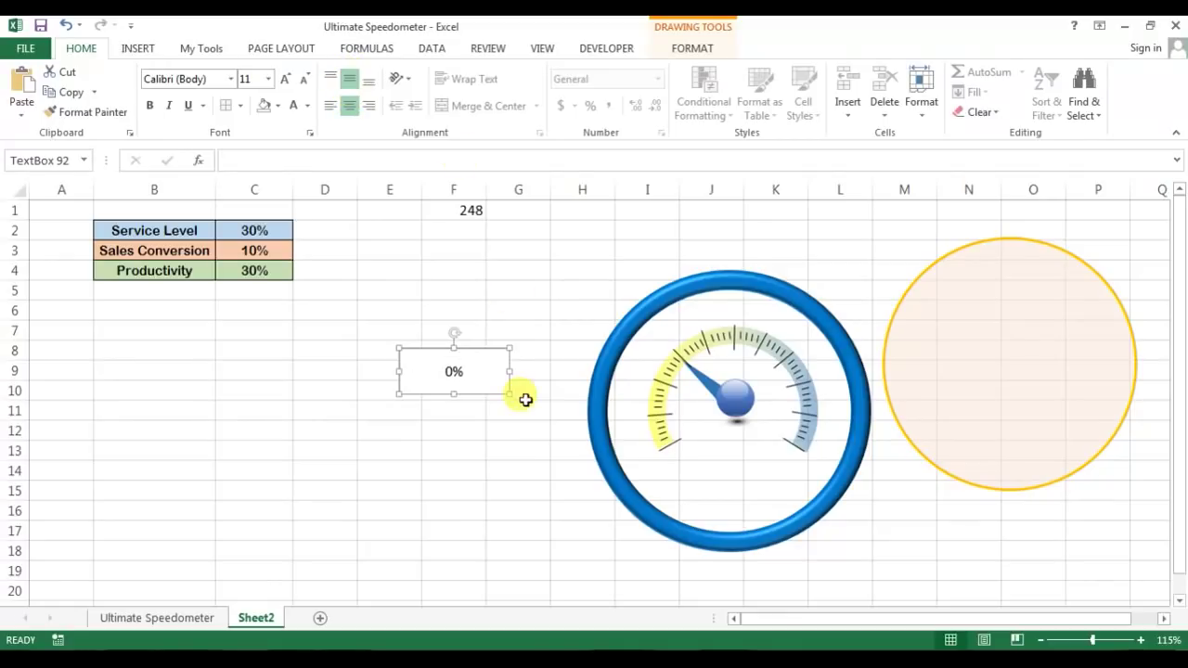
{"action": "left_click_drag", "start_coordinate": [504, 392], "coordinate": [465, 369]}
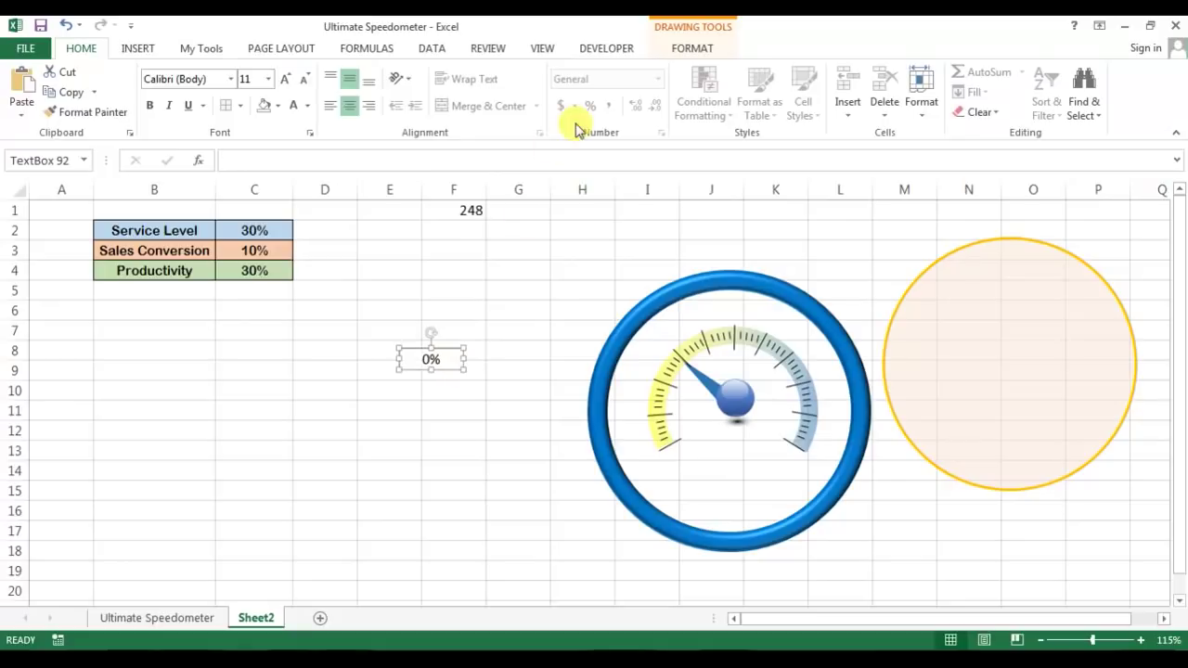
- Give the 0% label no fill and no outline, move it to the dial's start, and paste a copy
{"action": "left_click", "coordinate": [692, 48]}
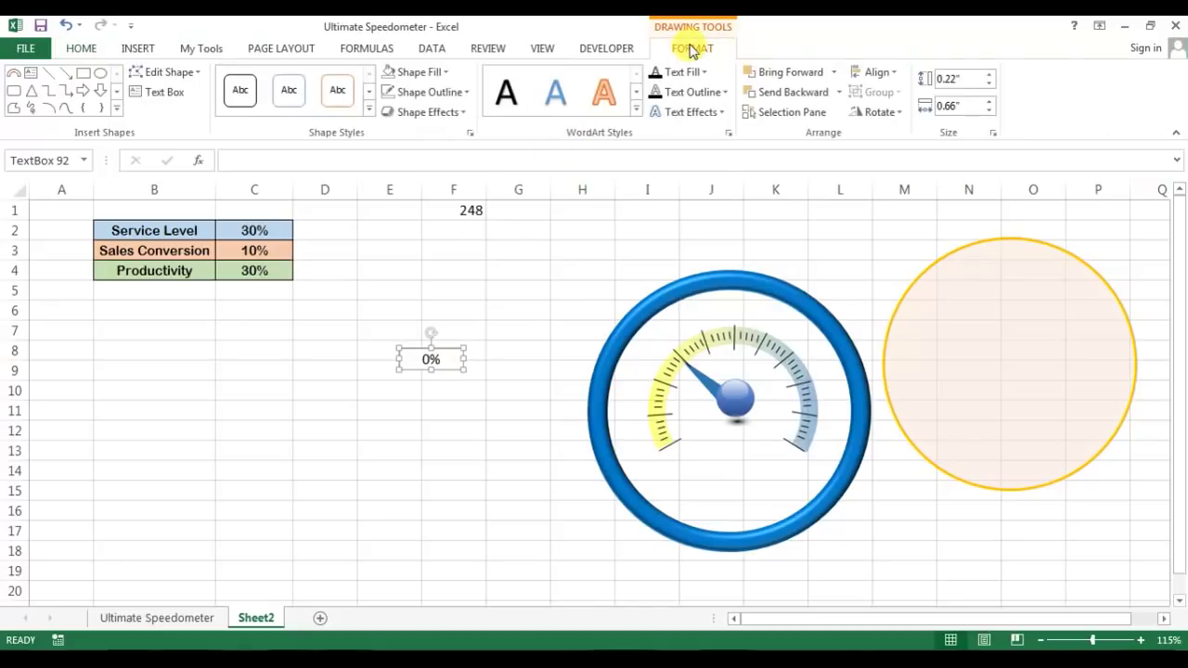
{"action": "left_click", "coordinate": [444, 73]}
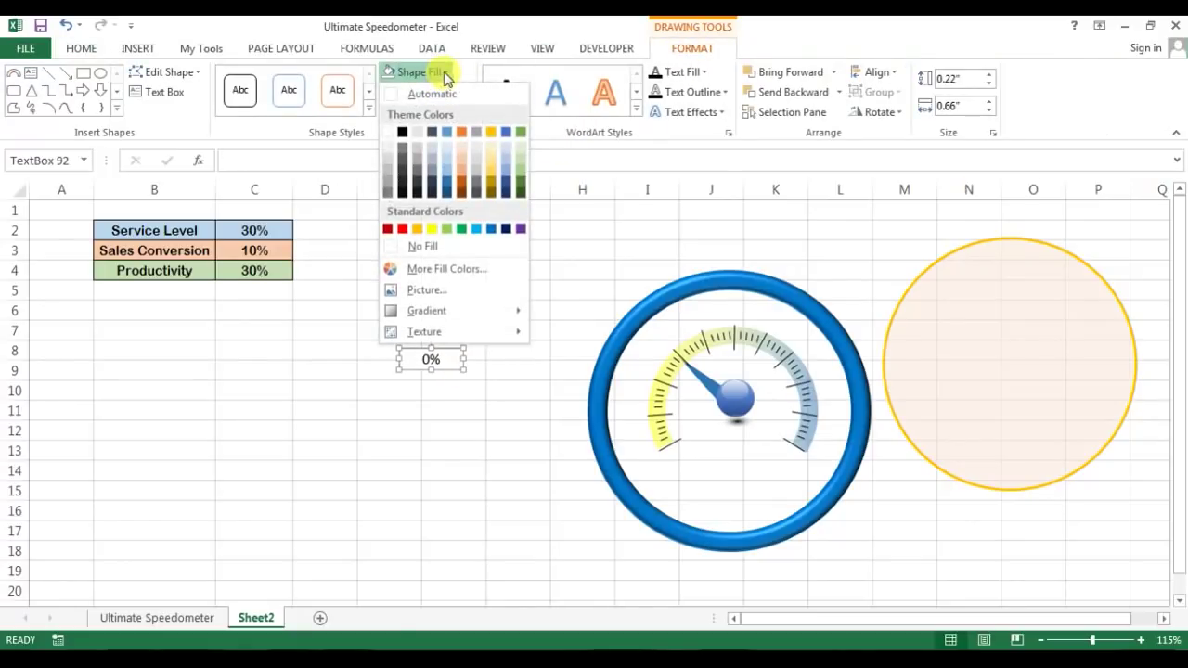
{"action": "left_click", "coordinate": [424, 250]}
{"action": "left_click", "coordinate": [436, 92]}
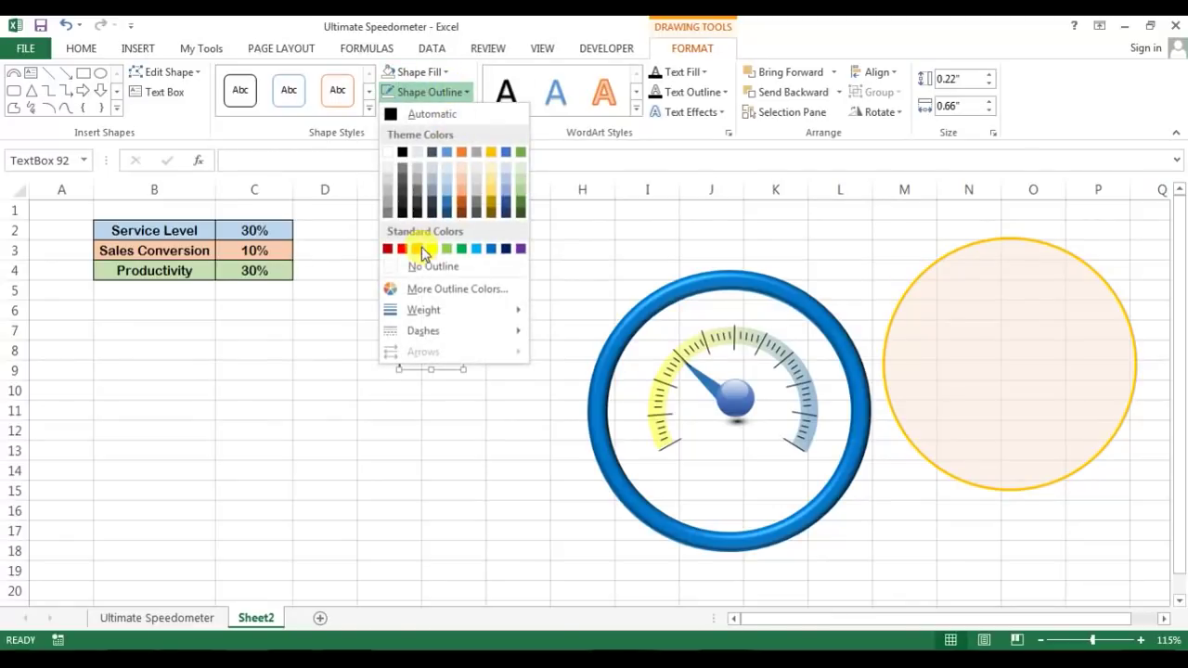
{"action": "left_click", "coordinate": [429, 267]}
{"action": "left_click_drag", "start_coordinate": [443, 371], "coordinate": [651, 423]}
{"action": "key", "text": "ctrl+v"}
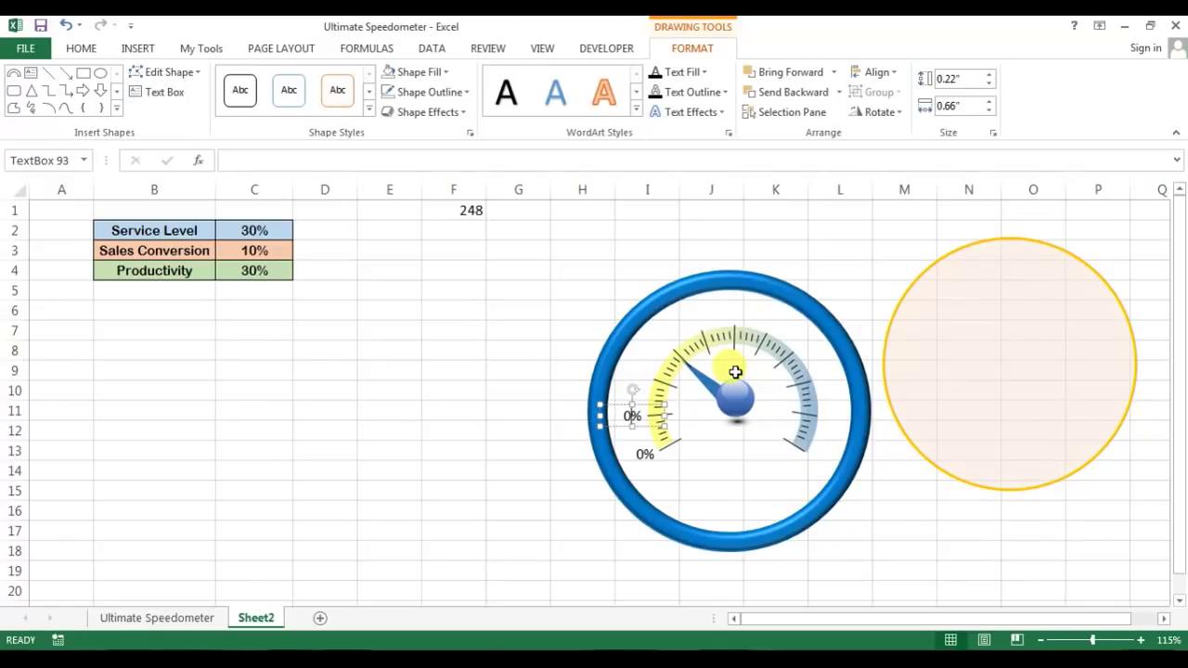
- Duplicate the 10% label, move the copy to the next major tick, and change it to 20%
{"action": "left_click", "coordinate": [626, 416]}
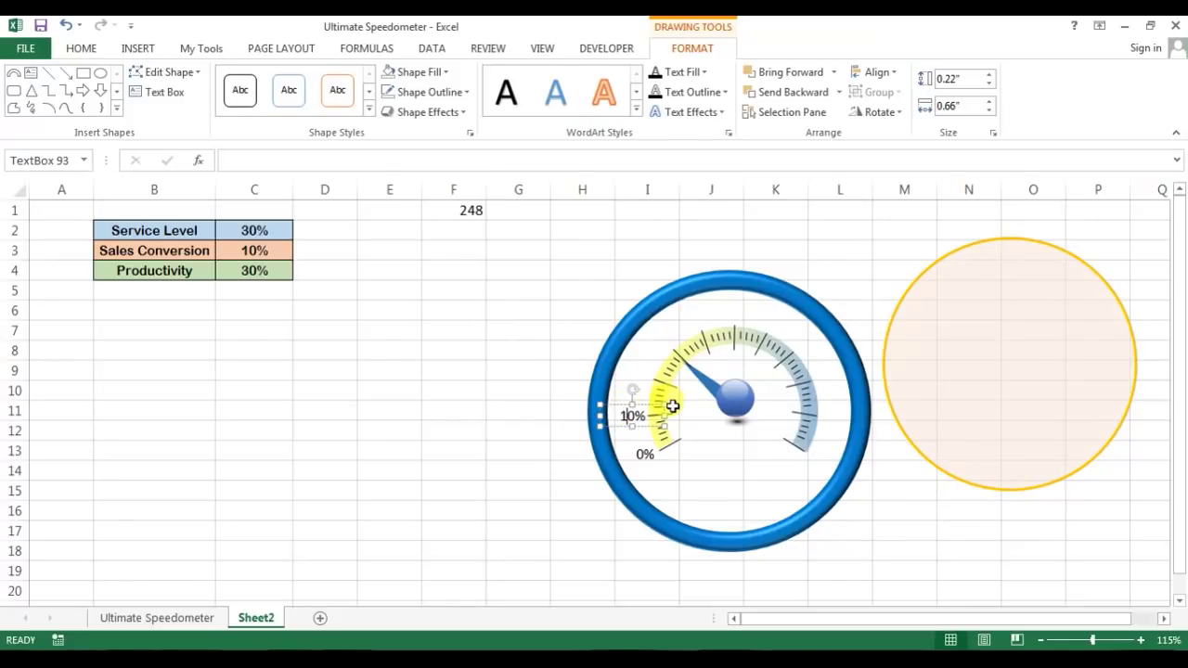
{"action": "key", "text": "ctrl+c"}
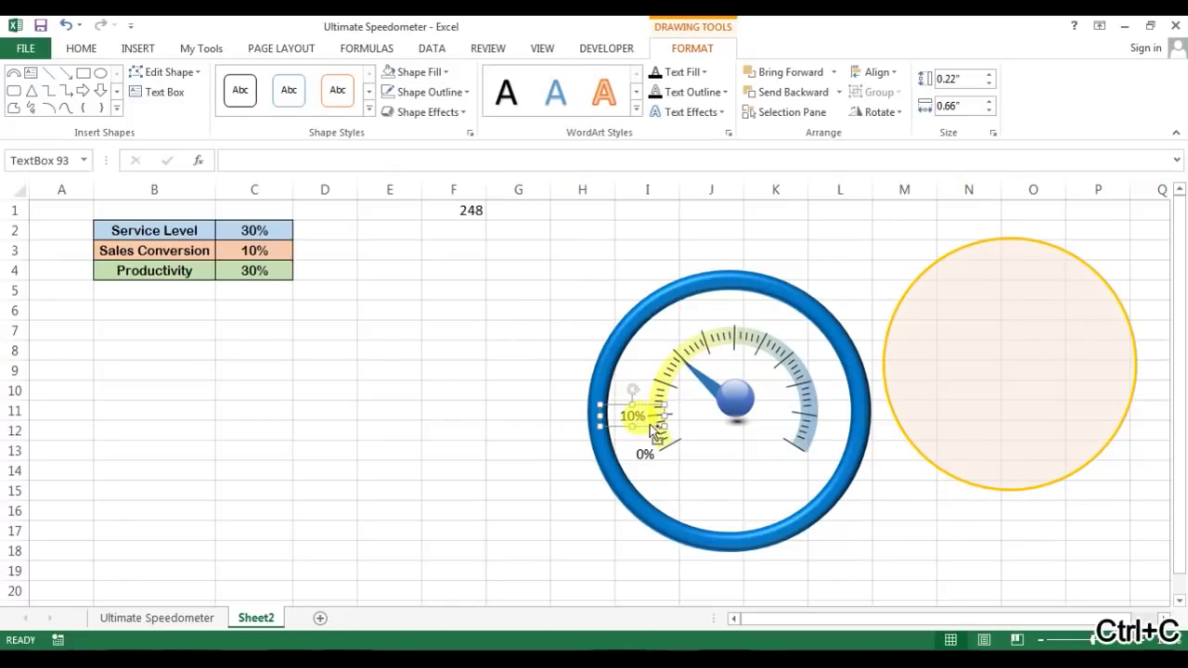
{"action": "key", "text": "ctrl+v"}
{"action": "left_click_drag", "start_coordinate": [667, 446], "coordinate": [656, 382]}
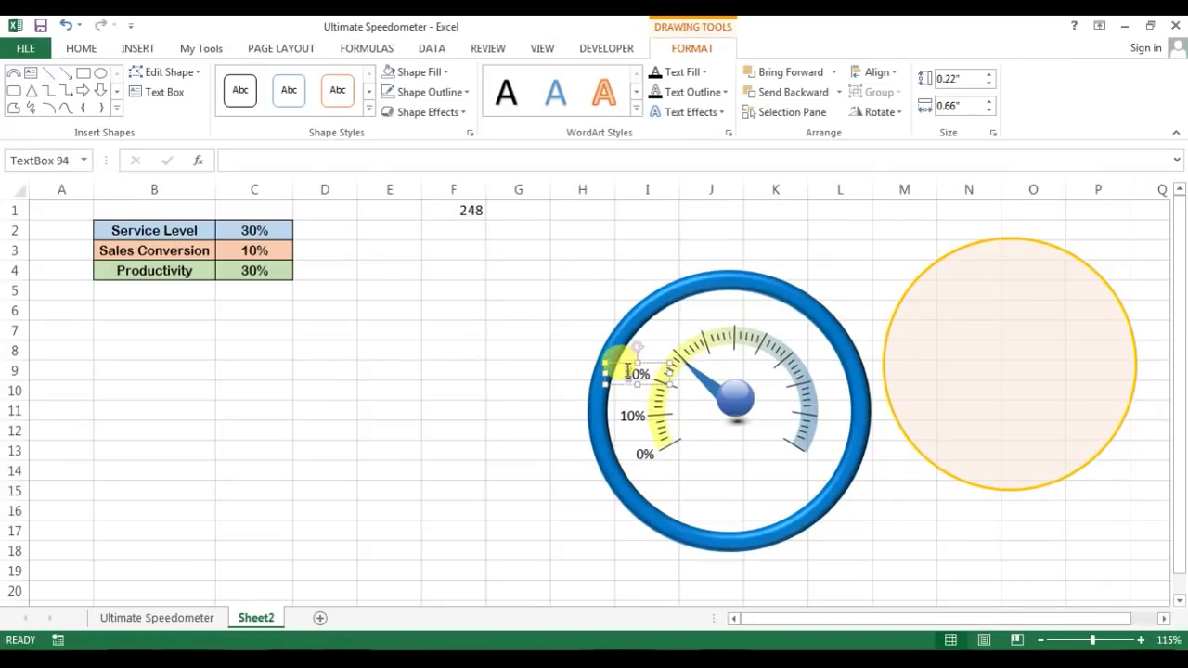
{"action": "double_click", "coordinate": [628, 373]}
{"action": "type", "text": "20"}
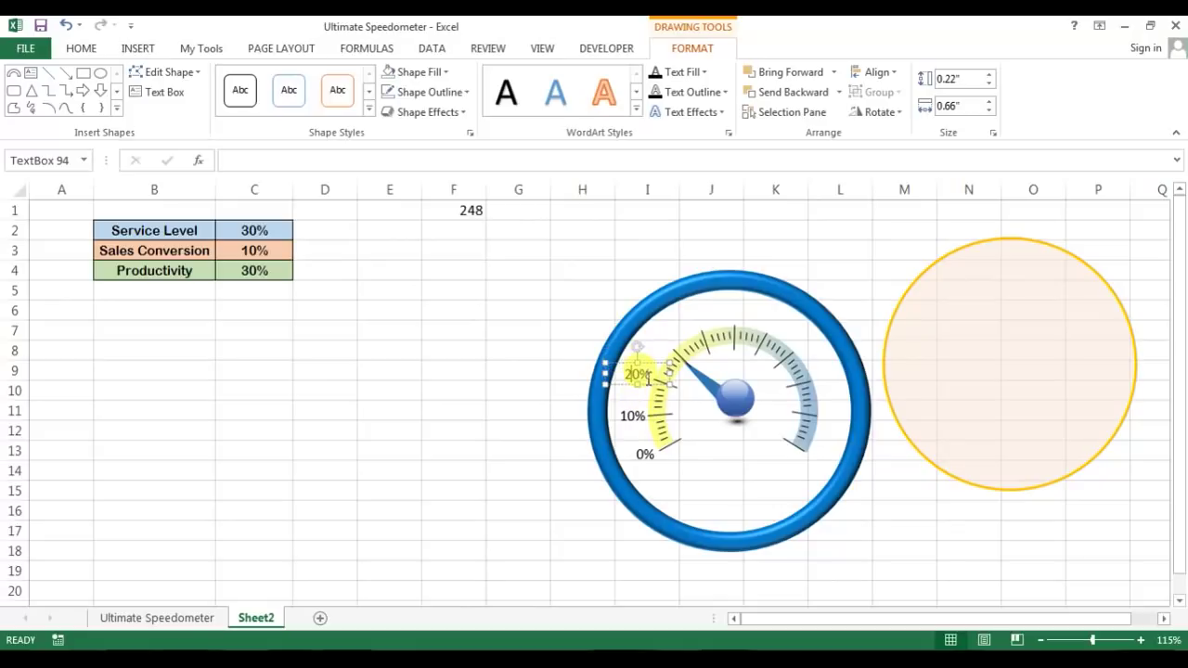
{"action": "left_click", "coordinate": [837, 268]}
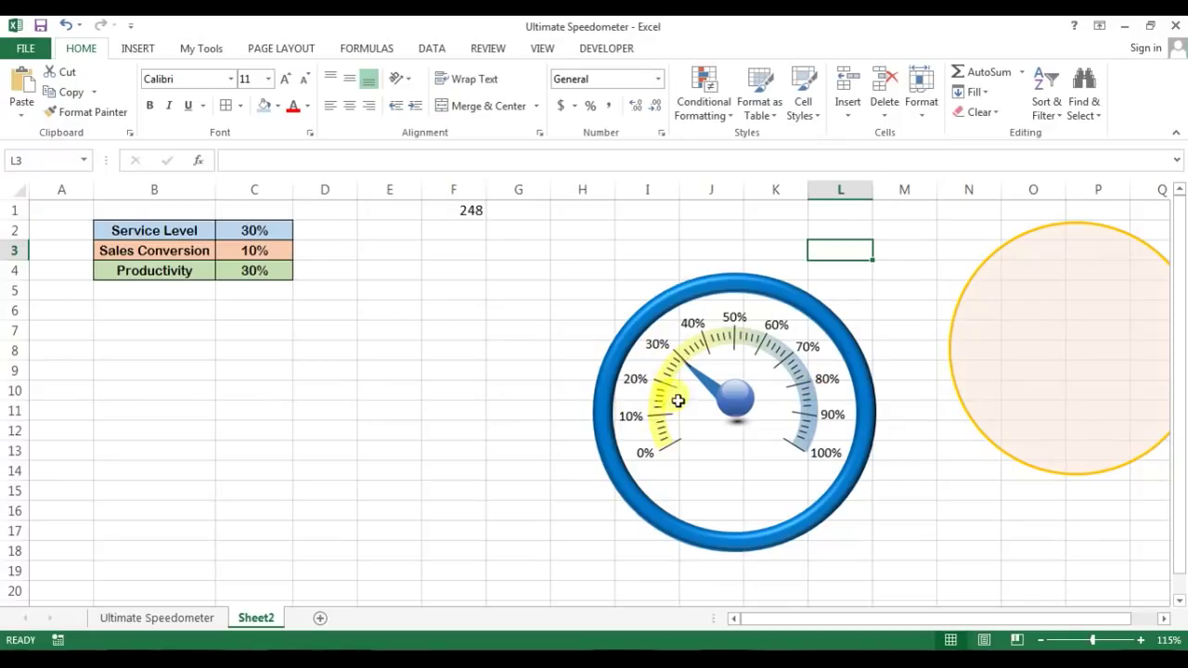
- Test the needle by setting Service Level in C2 to 40%, then restore 30%
{"action": "left_click", "coordinate": [240, 224]}
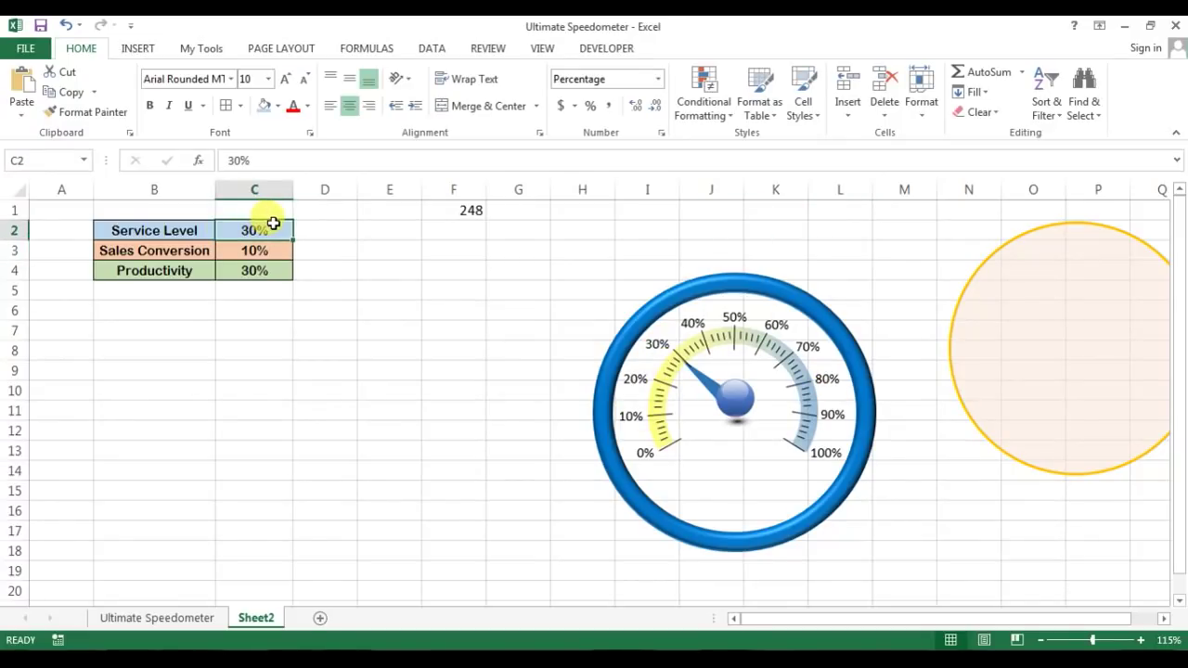
{"action": "type", "text": "40"}
{"action": "key", "text": "Return"}
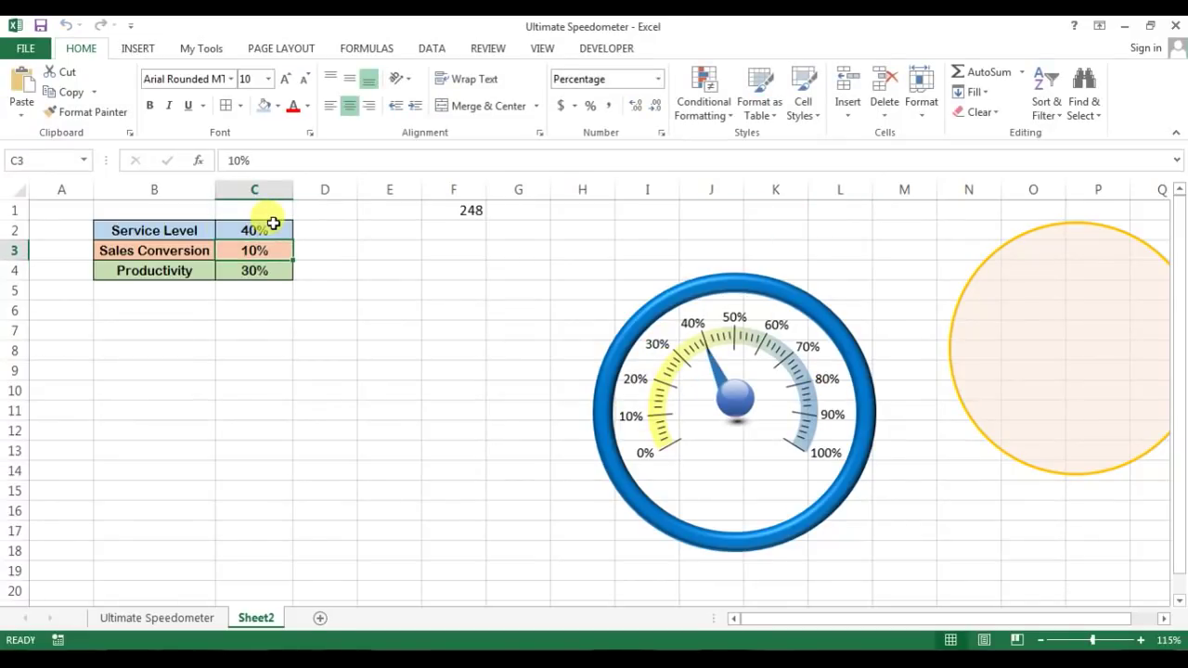
{"action": "left_click", "coordinate": [274, 224]}
{"action": "type", "text": "30"}
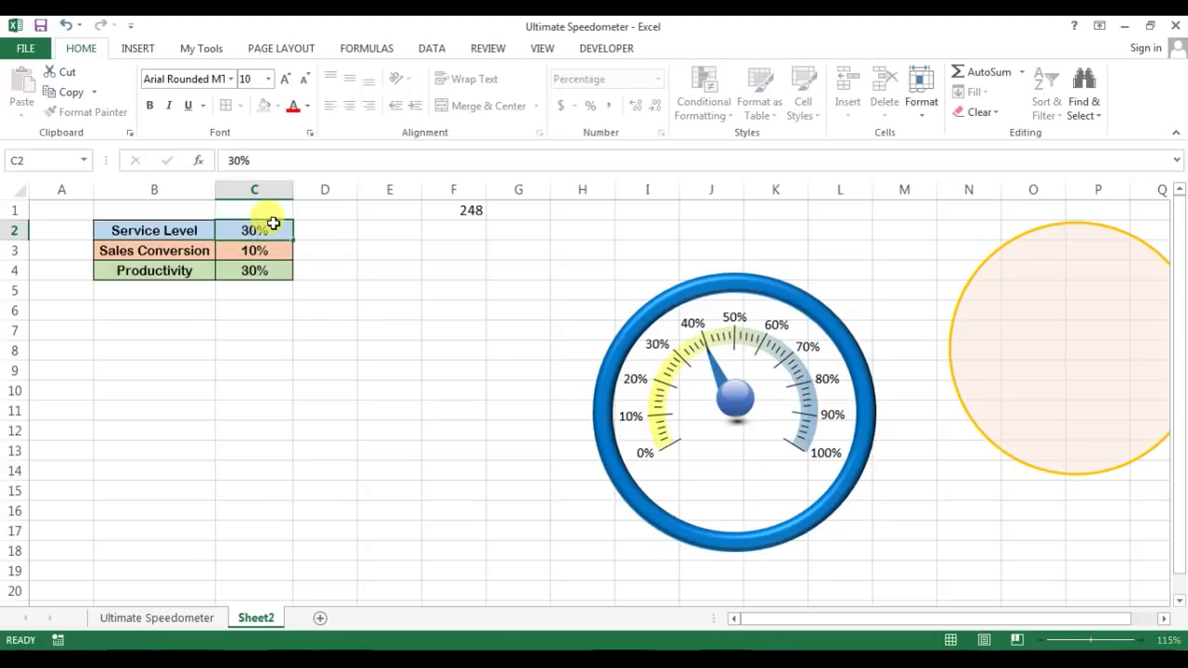
{"action": "key", "text": "Return"}
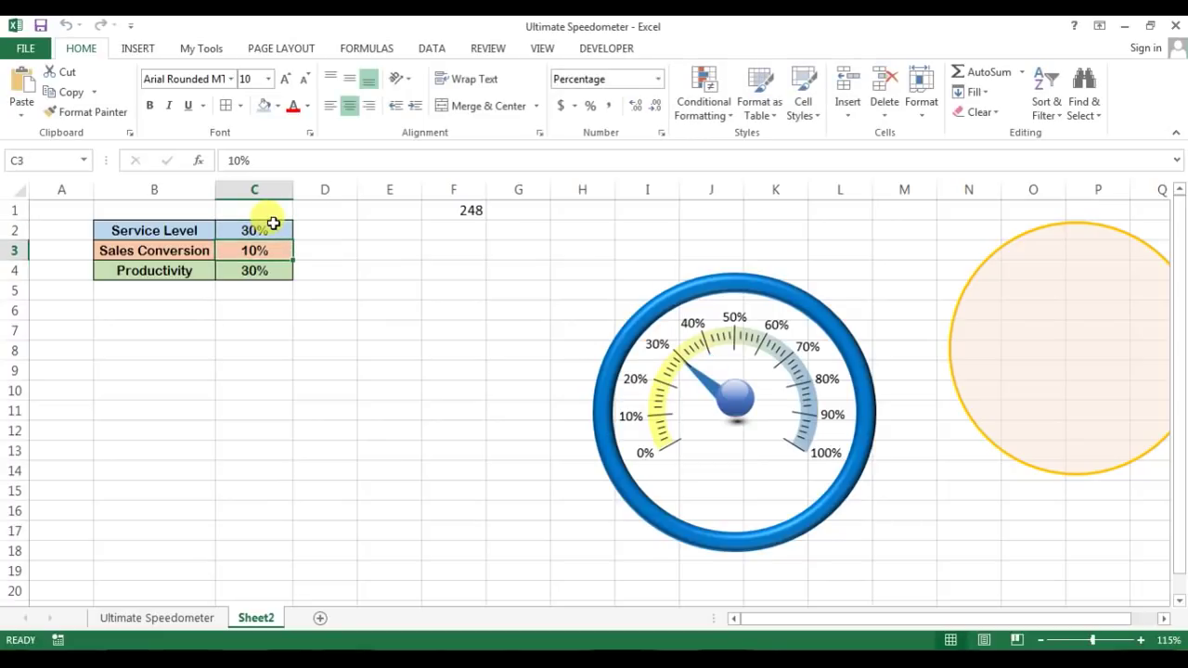
- Move the pale orange circle onto the gauge face and nudge the dial into place
{"action": "left_click", "coordinate": [185, 618]}
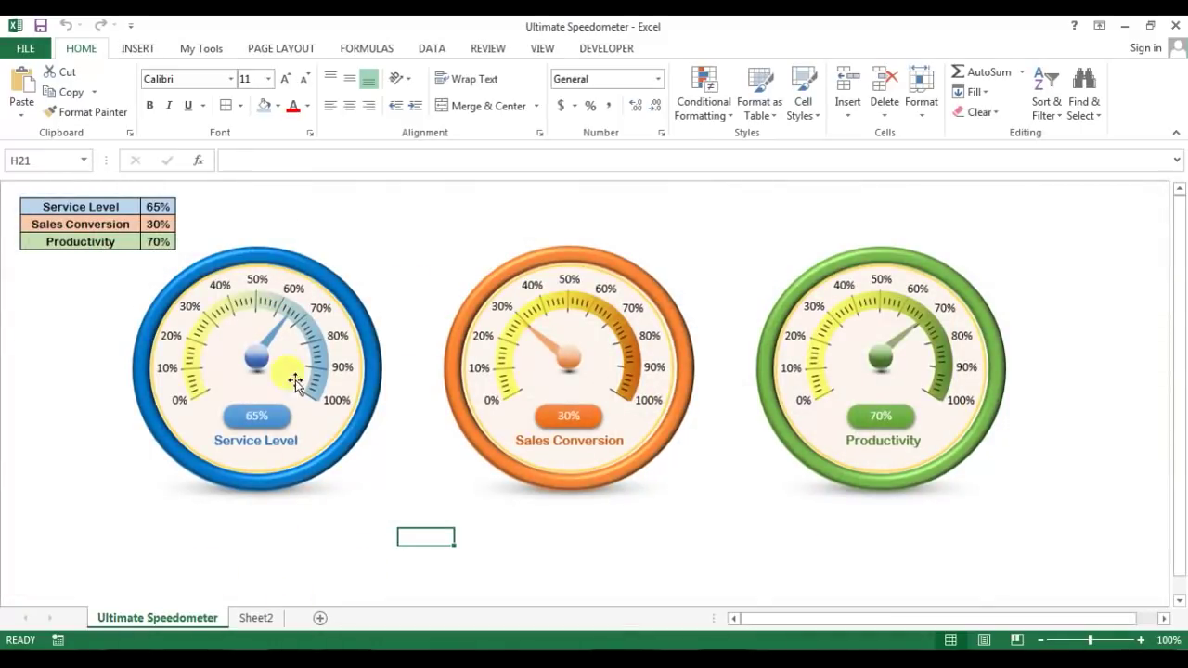
{"action": "left_click", "coordinate": [260, 617]}
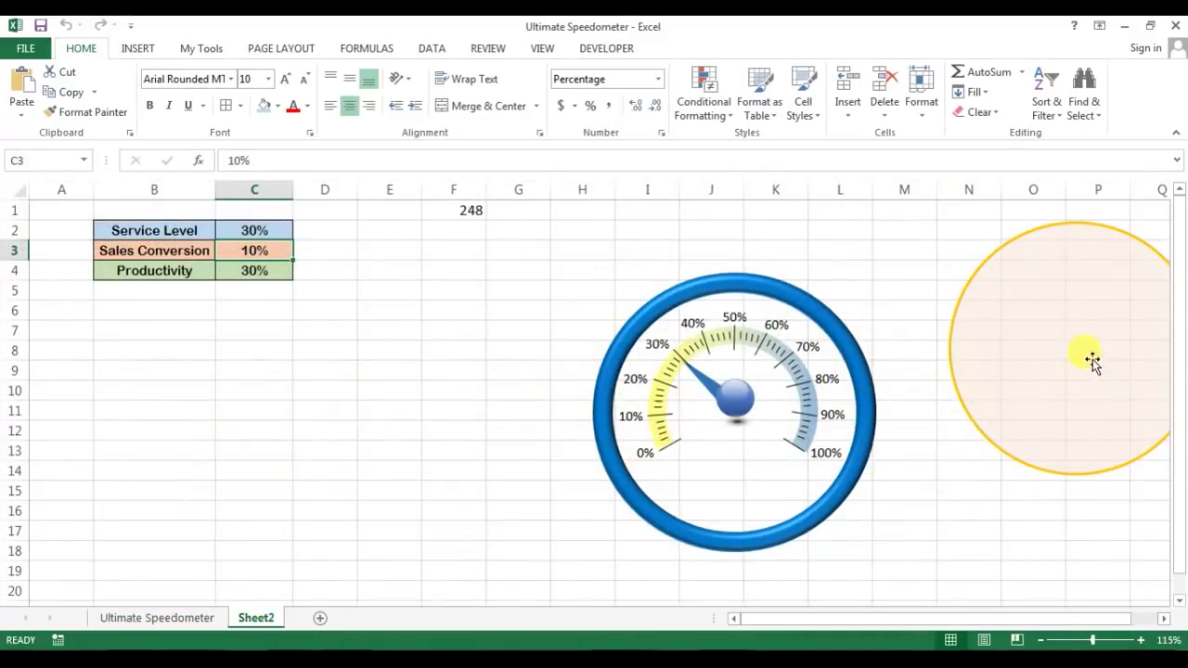
{"action": "left_click", "coordinate": [1092, 362]}
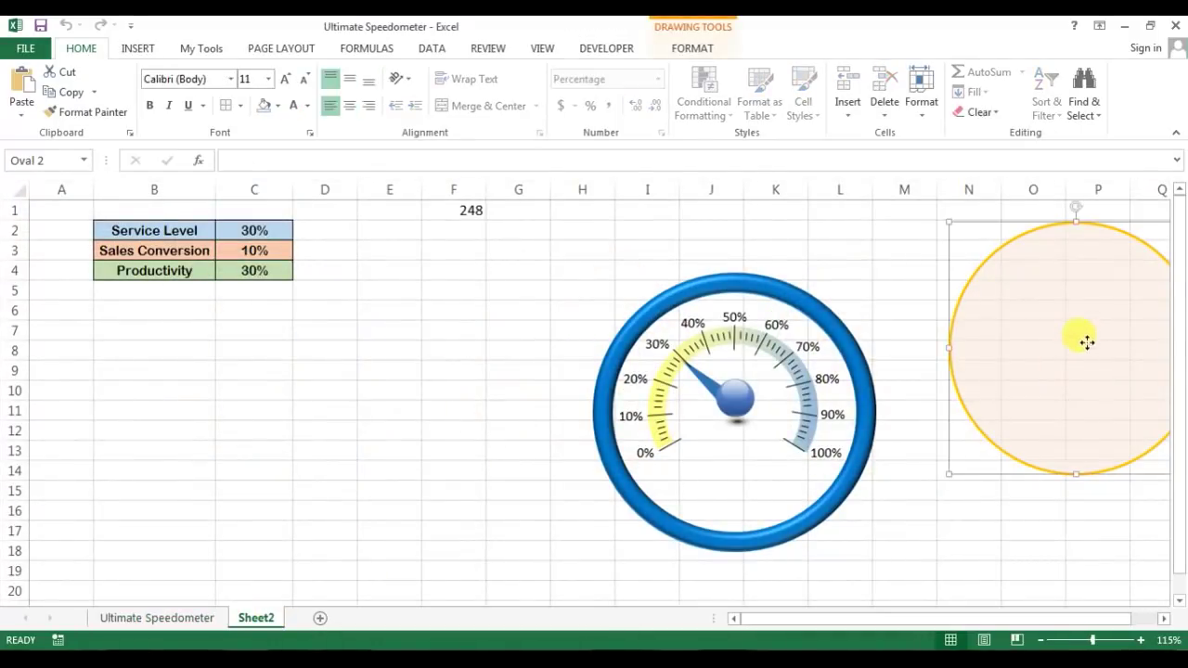
{"action": "mouse_move", "coordinate": [1083, 337]}
{"action": "left_mouse_down"}
{"action": "mouse_move", "coordinate": [737, 403]}
{"action": "mouse_move", "coordinate": [870, 473]}
{"action": "mouse_move", "coordinate": [868, 549]}
{"action": "mouse_move", "coordinate": [848, 525]}
{"action": "left_mouse_up"}
{"action": "left_click_drag", "start_coordinate": [785, 501], "coordinate": [788, 499]}
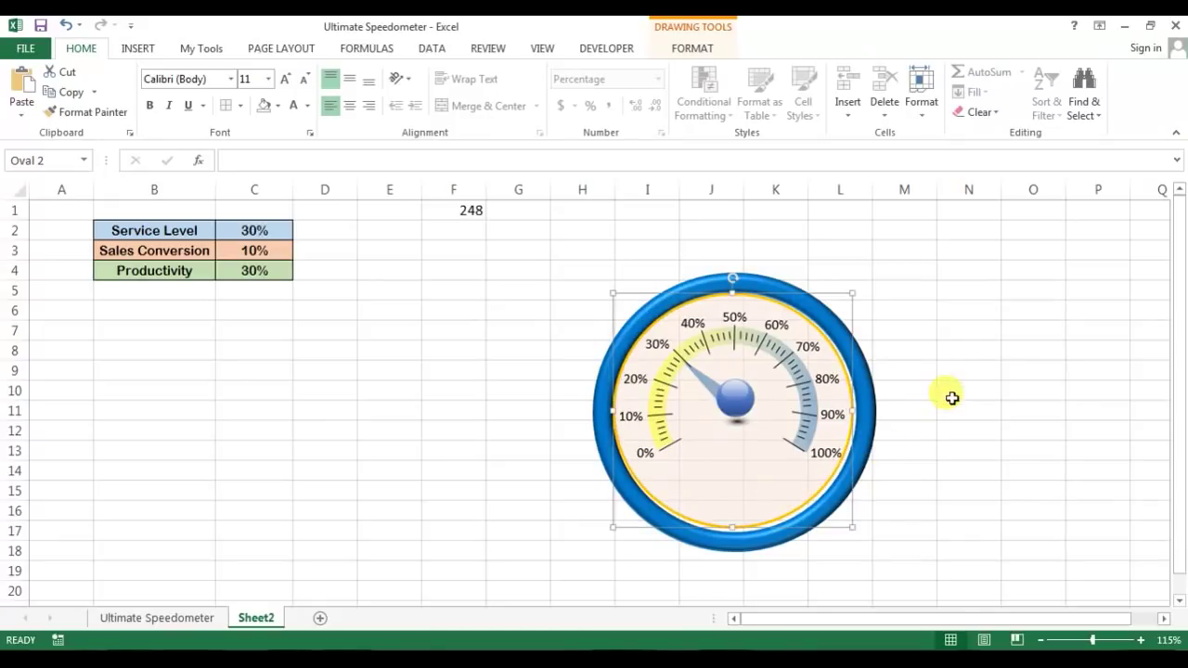
{"action": "left_click", "coordinate": [950, 395]}
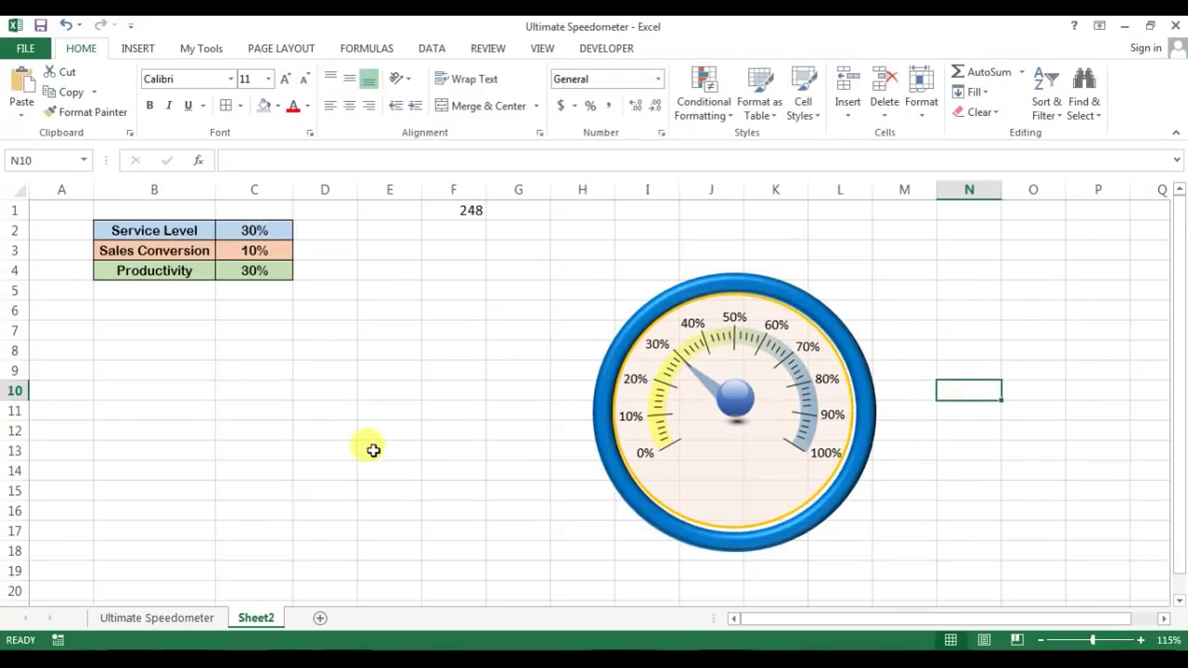
- Turn off Sheet2's gridlines on the View tab and compare with the Ultimate Speedometer sheet
{"action": "left_click", "coordinate": [388, 412]}
{"action": "left_click", "coordinate": [546, 49]}
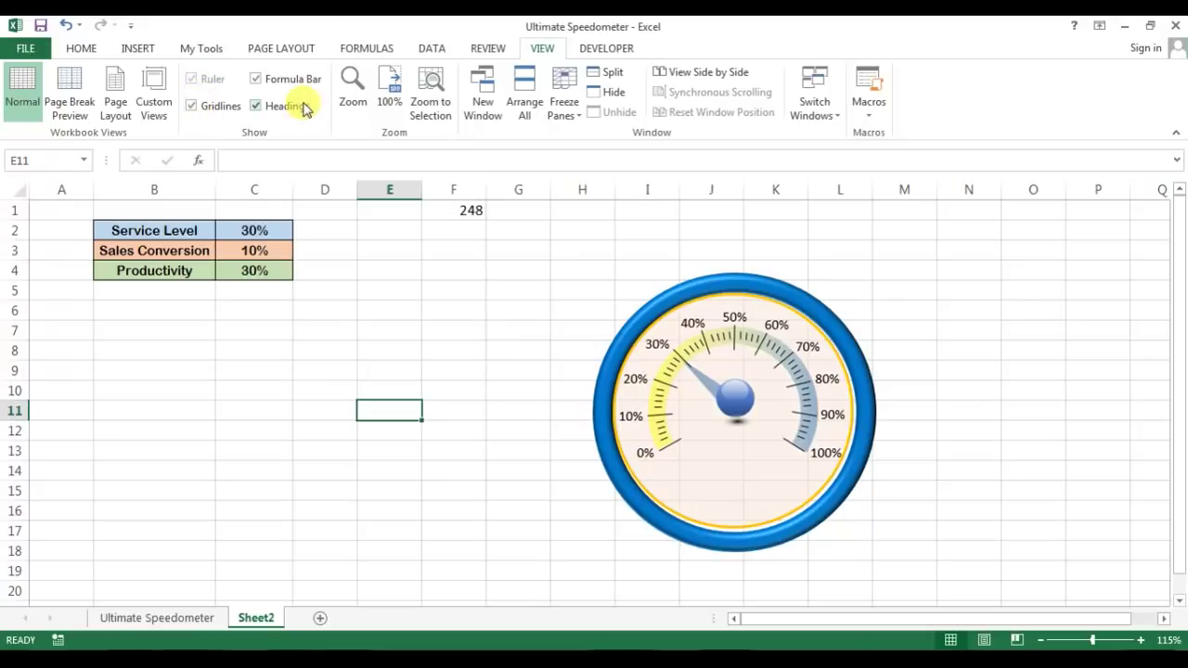
{"action": "left_click", "coordinate": [219, 106]}
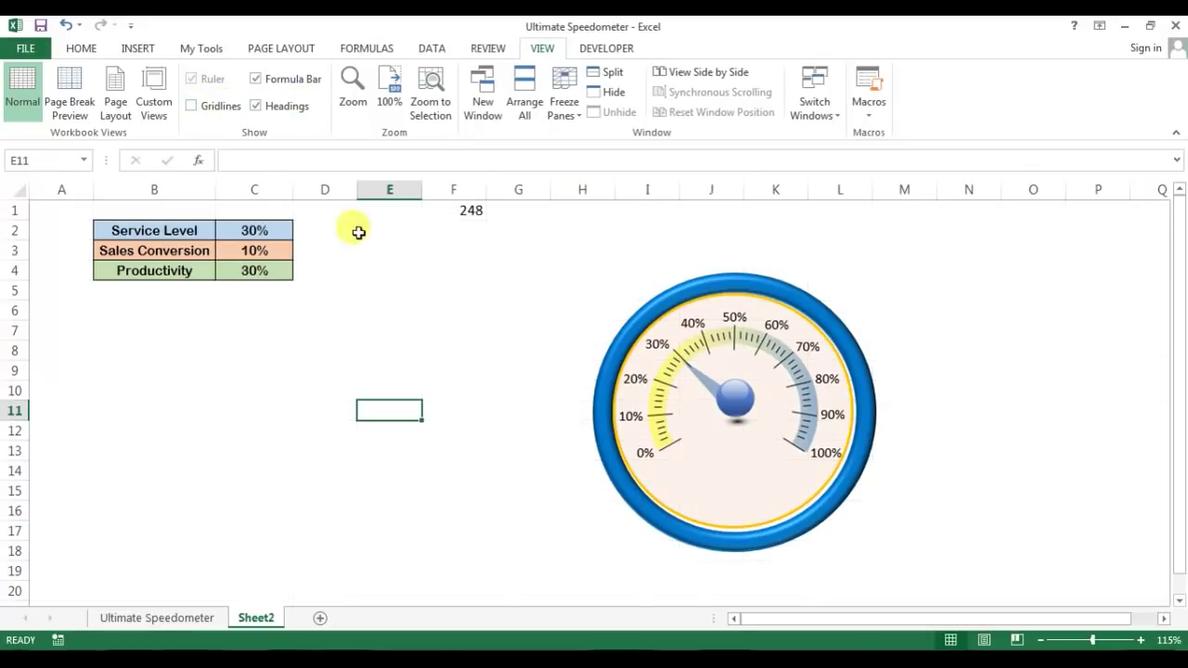
{"action": "left_click", "coordinate": [153, 618]}
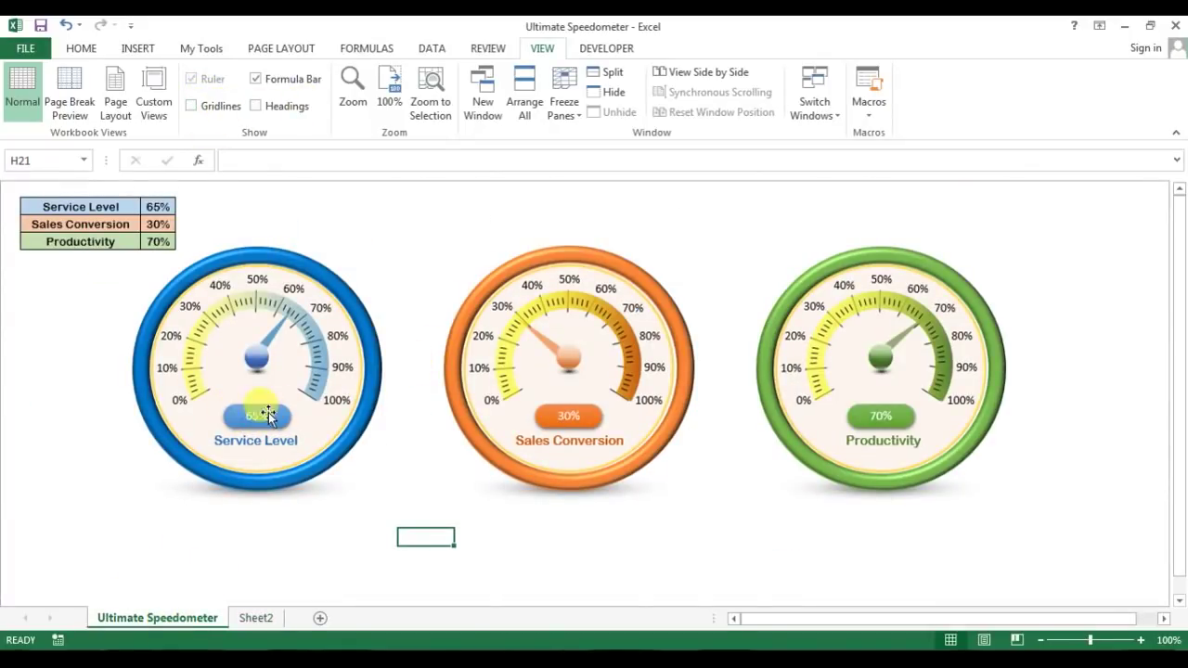
{"action": "left_click", "coordinate": [254, 617]}
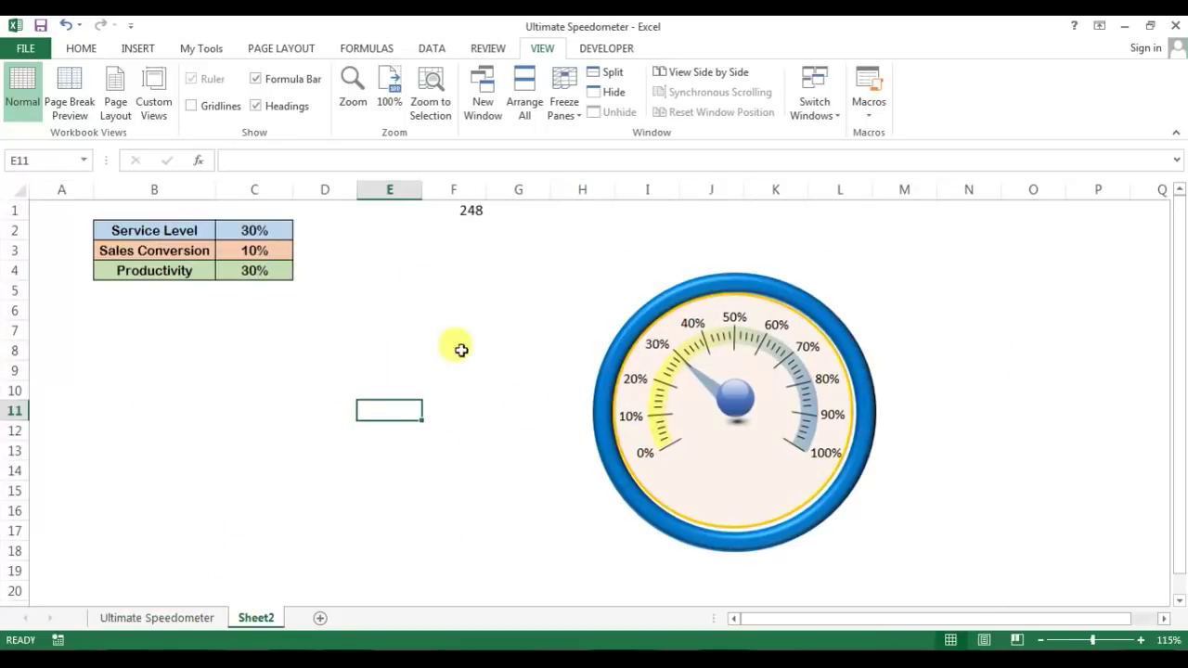
- Draw a rounded rectangle below the needle on the dial as the value box
{"action": "left_click", "coordinate": [85, 46]}
{"action": "left_click", "coordinate": [137, 48]}
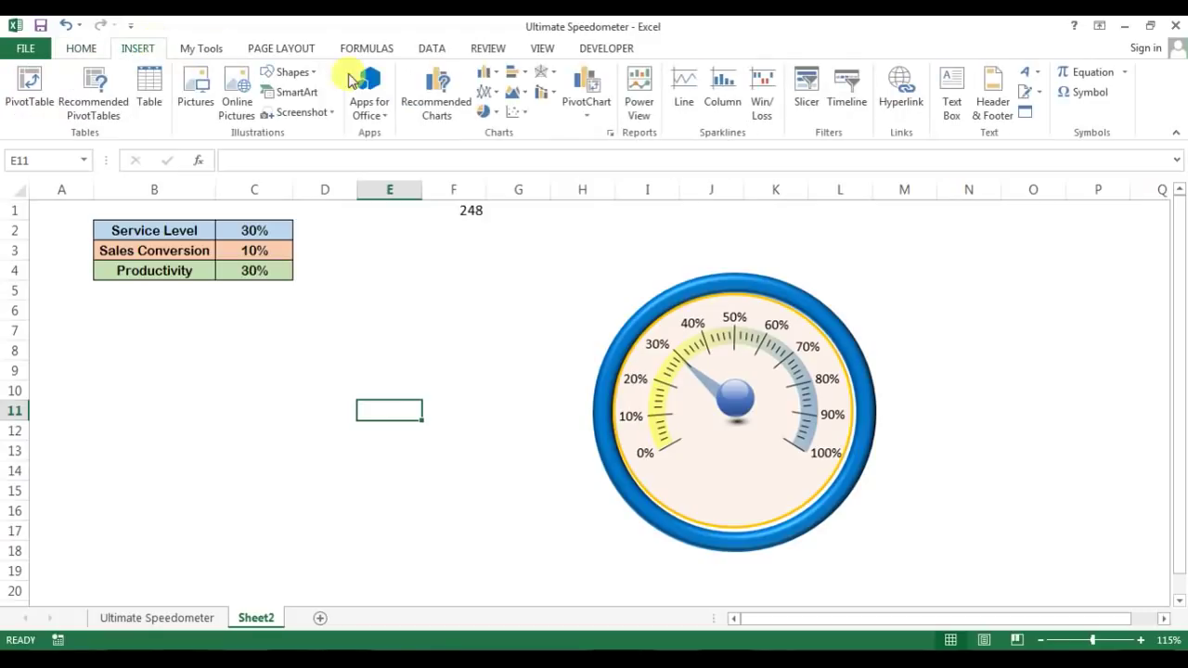
{"action": "left_click", "coordinate": [498, 74]}
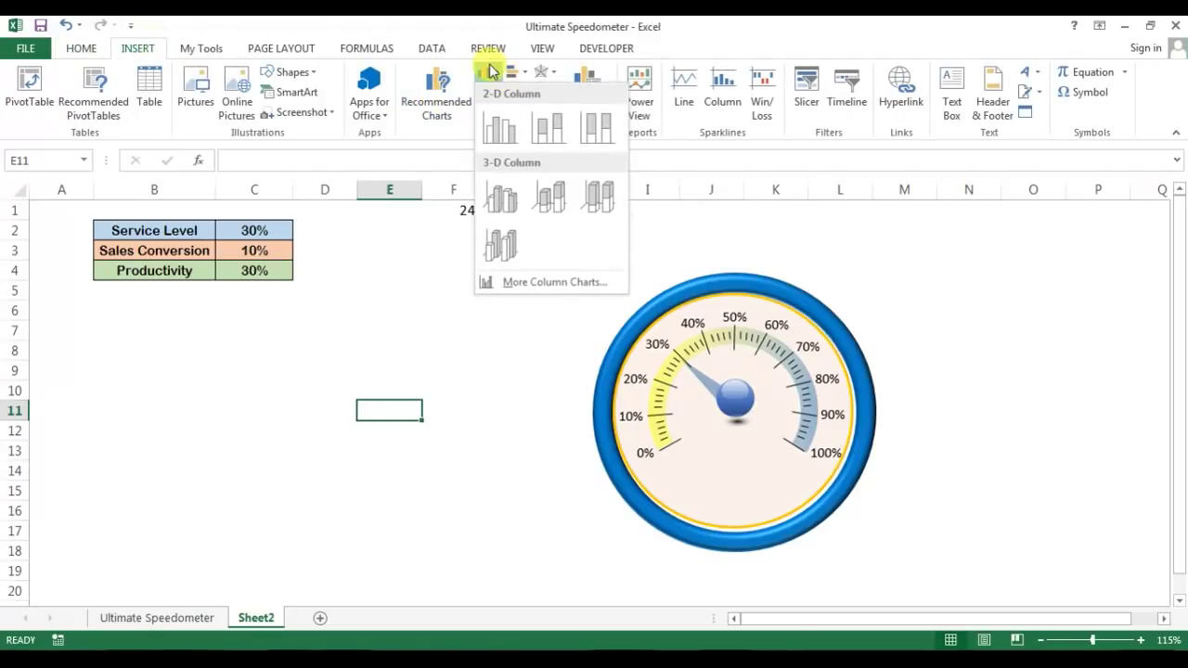
{"action": "left_click", "coordinate": [293, 72]}
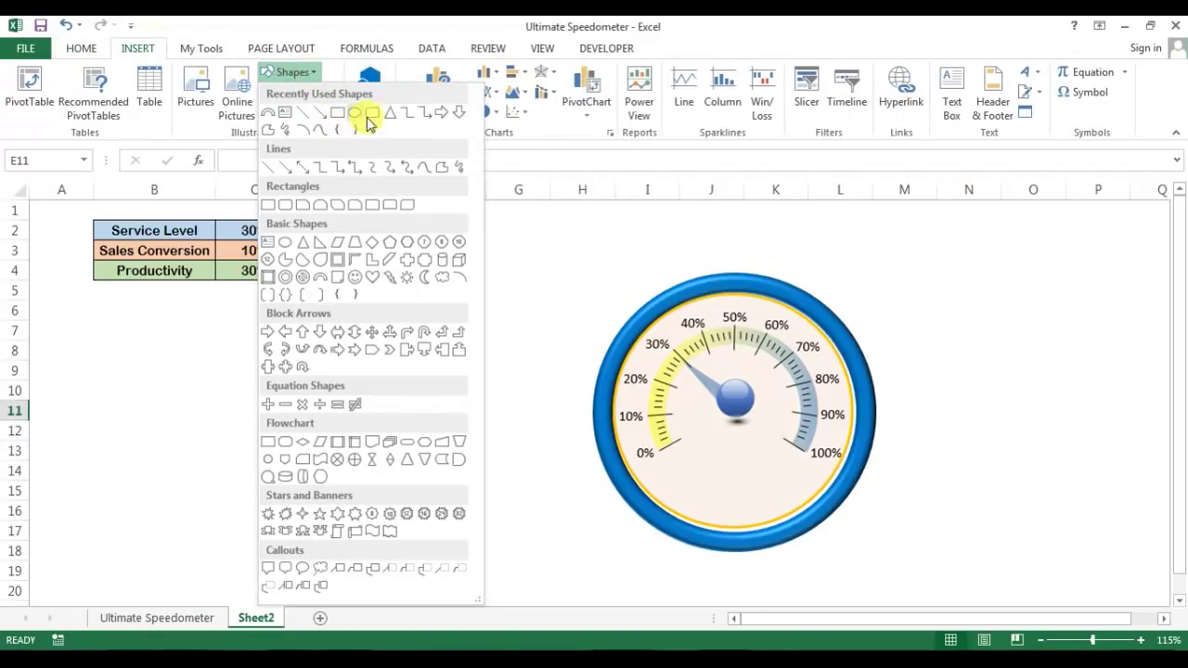
{"action": "left_click", "coordinate": [370, 120]}
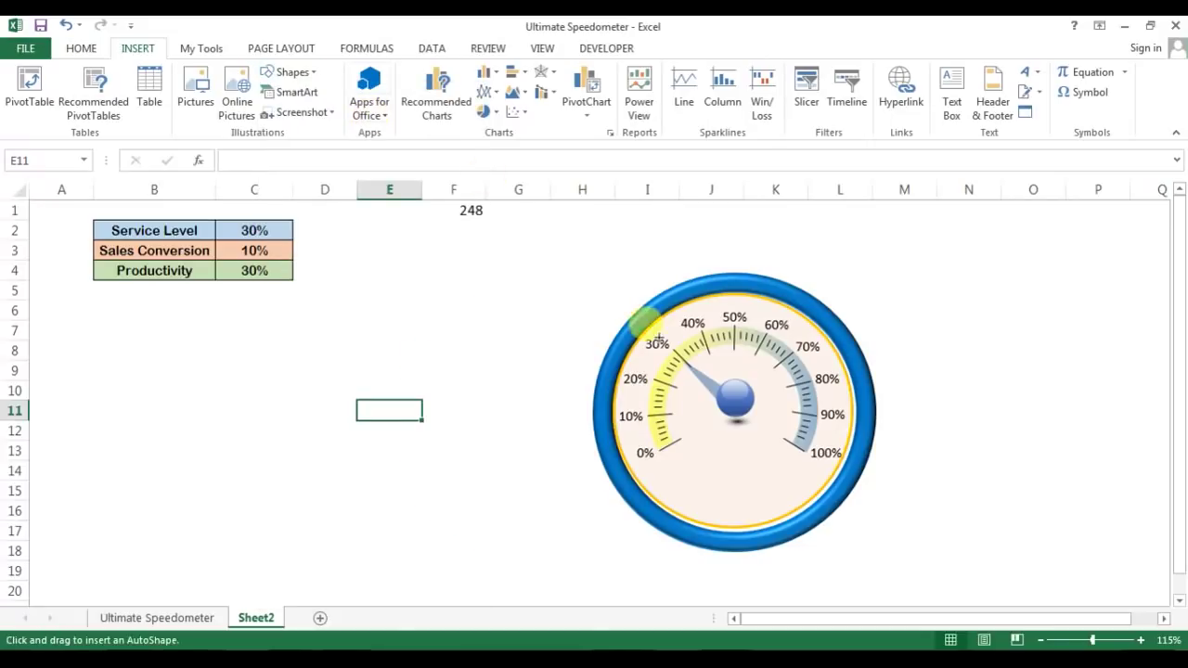
{"action": "left_click_drag", "start_coordinate": [699, 463], "coordinate": [772, 489]}
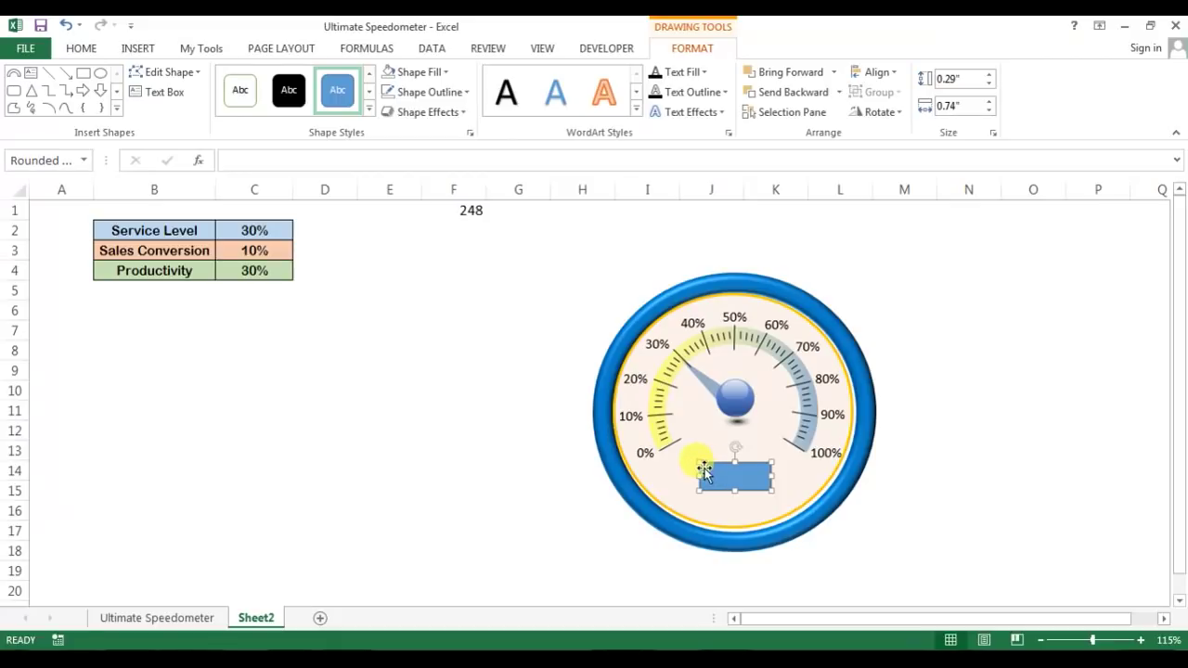
{"action": "left_click_drag", "start_coordinate": [708, 469], "coordinate": [744, 463]}
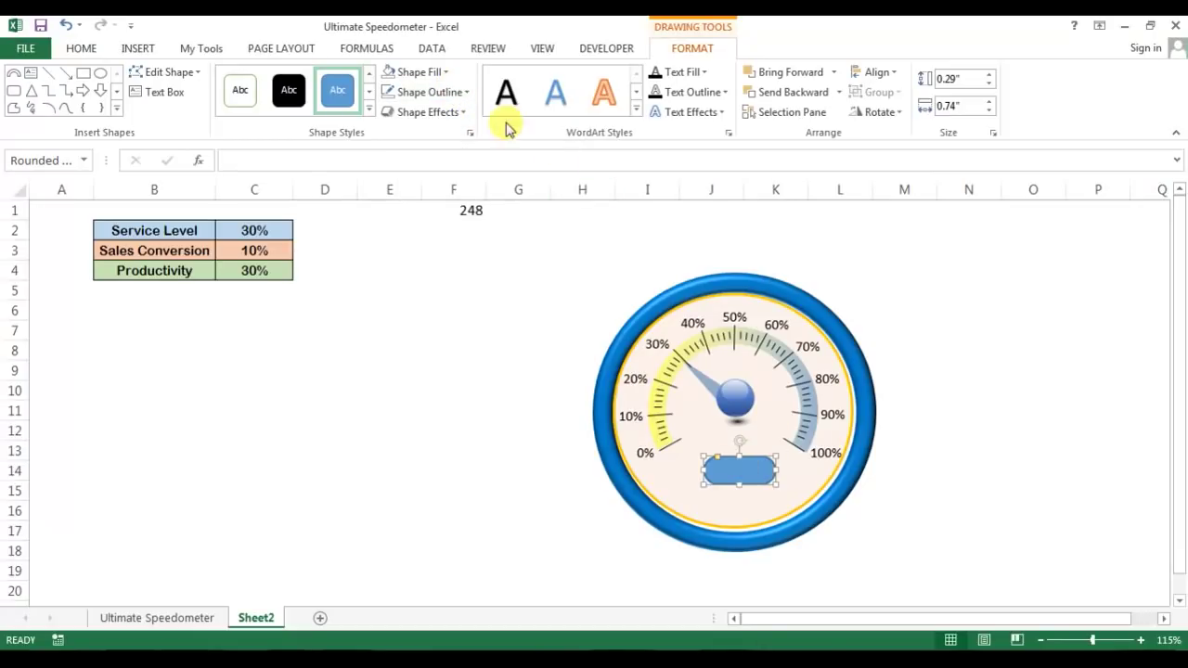
- Apply the Intense Effect Blue style and link the box to =$C$2 so it shows 30%
{"action": "left_click", "coordinate": [369, 112]}
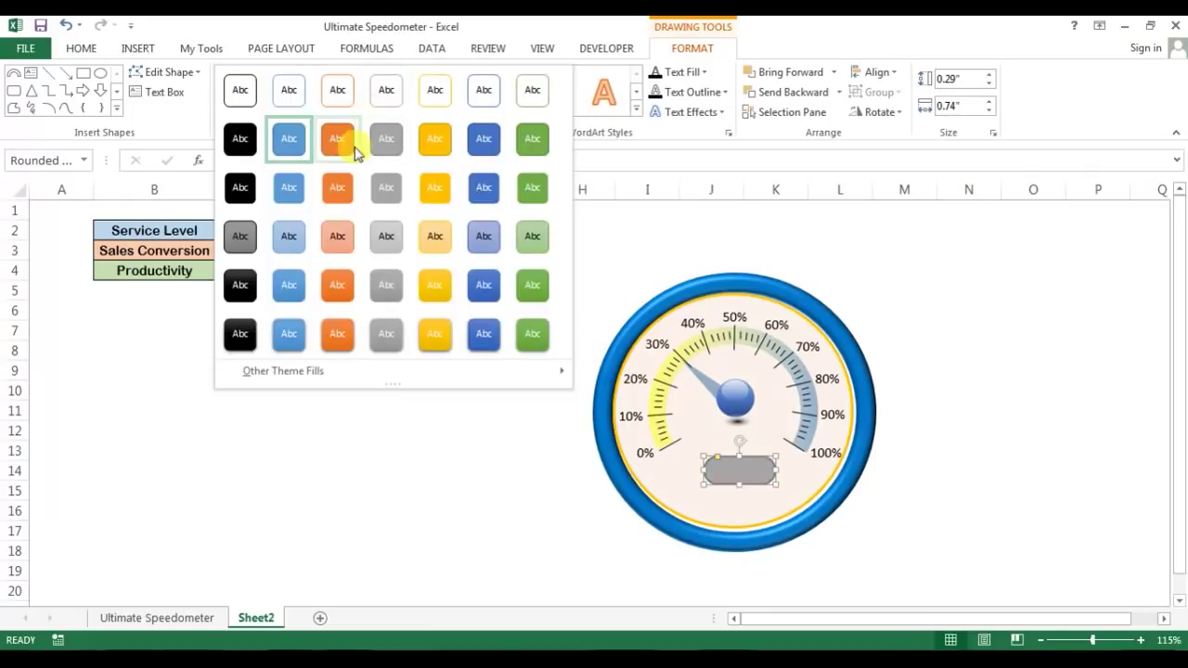
{"action": "left_click", "coordinate": [289, 336]}
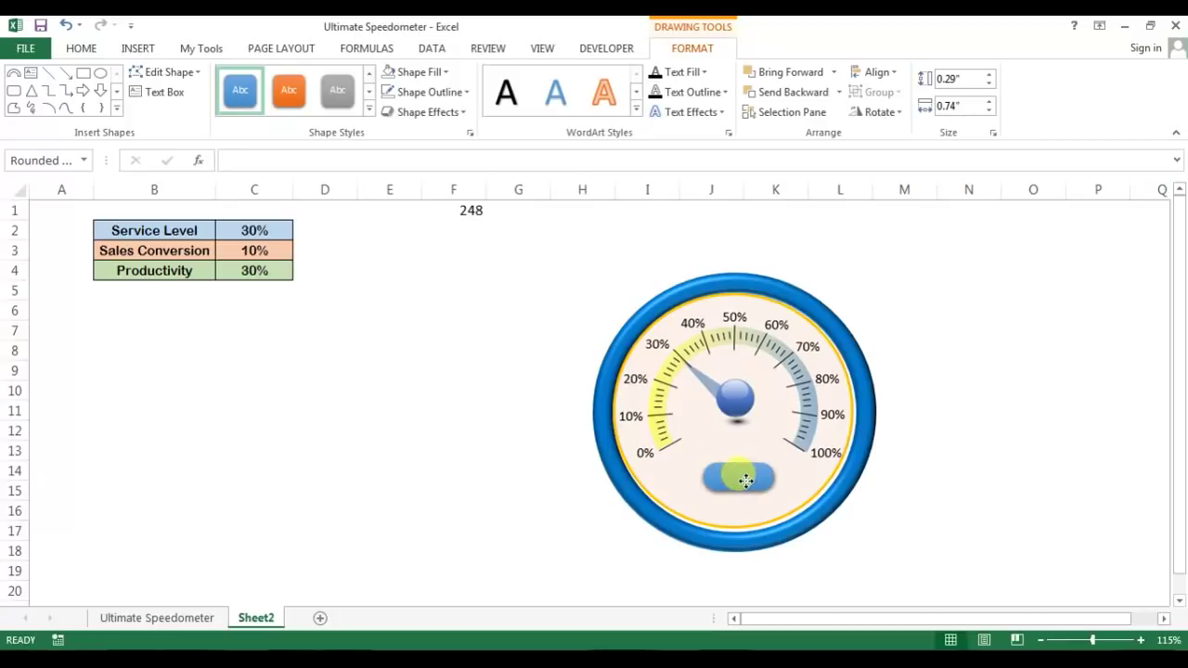
{"action": "left_click", "coordinate": [745, 478]}
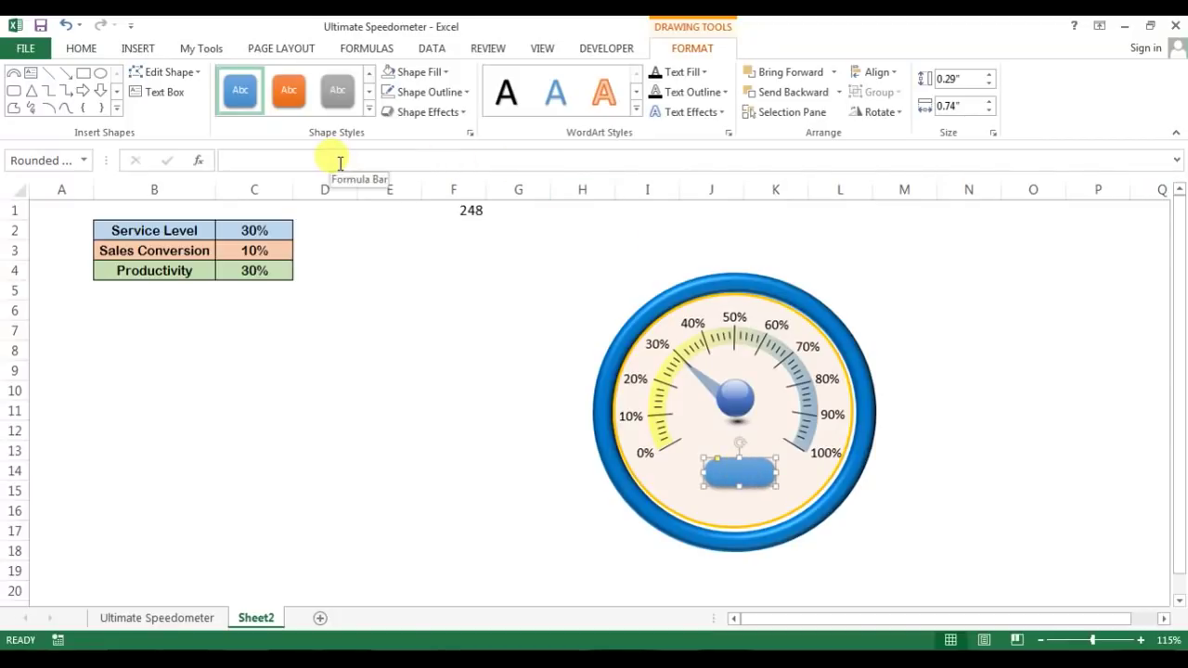
{"action": "left_click", "coordinate": [275, 160]}
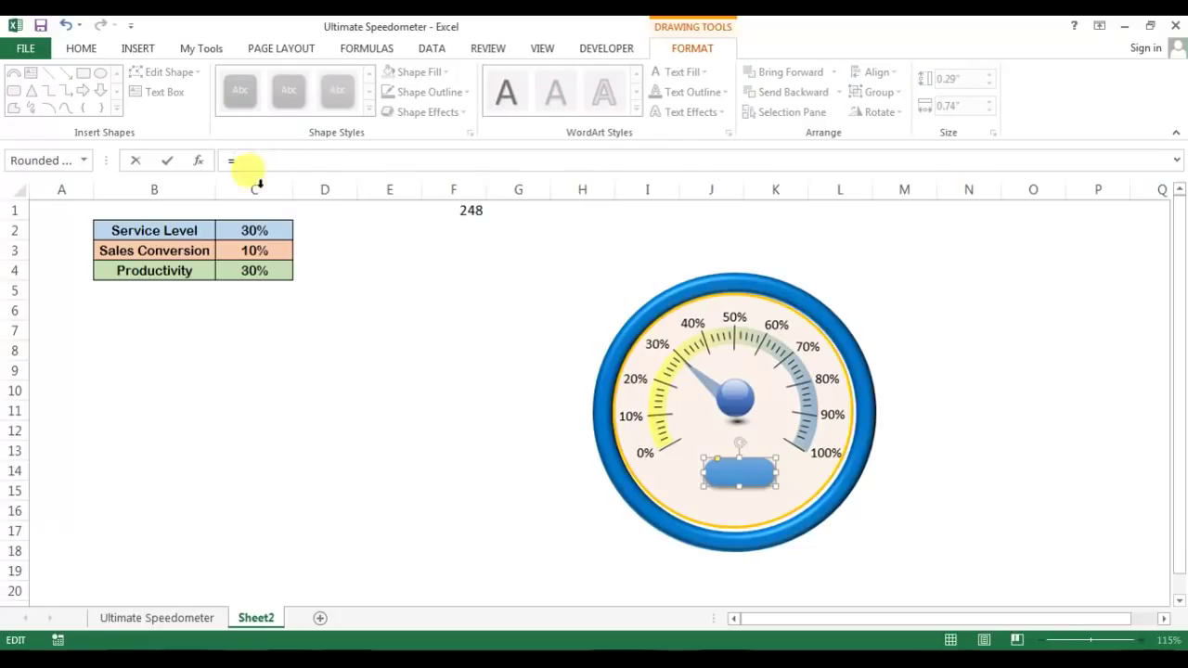
{"action": "left_click", "coordinate": [257, 231]}
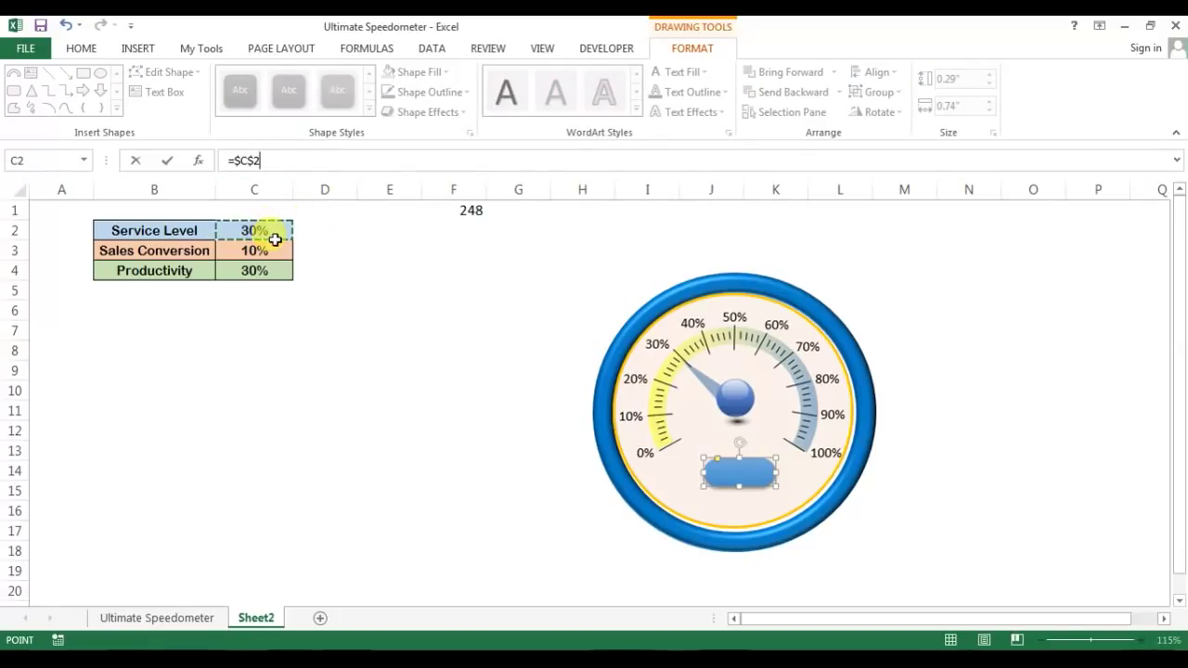
{"action": "key", "text": "Return"}
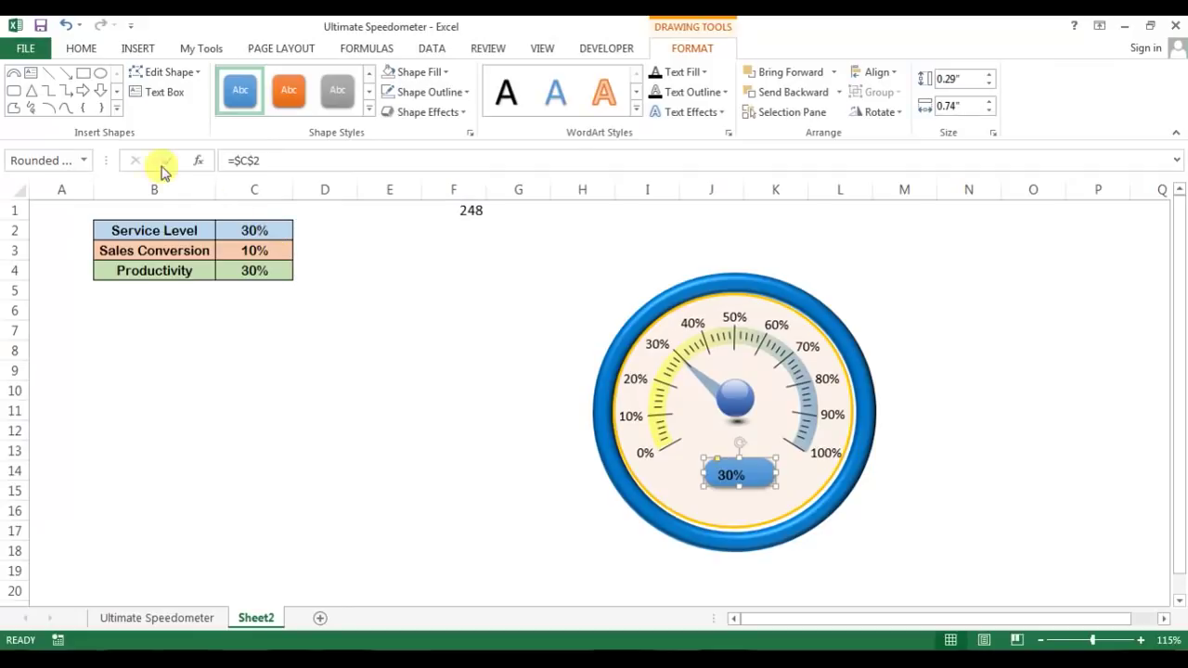
- Centre the 30% both vertically and horizontally in the value box
{"action": "left_click", "coordinate": [137, 47]}
{"action": "left_click", "coordinate": [82, 48]}
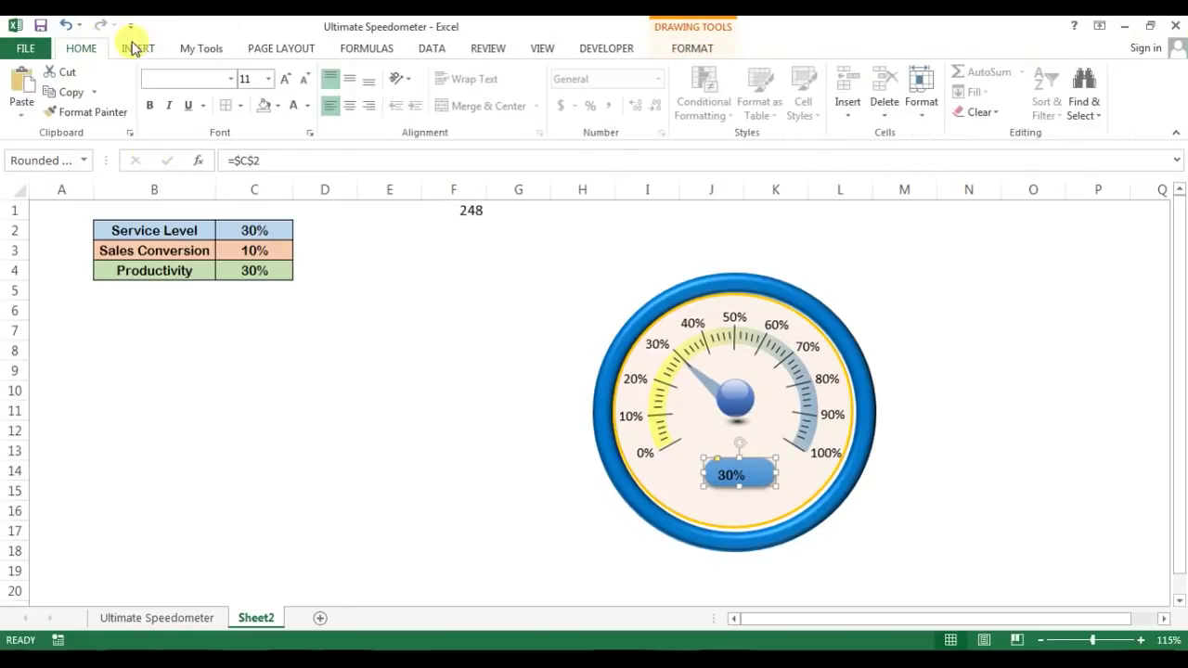
{"action": "left_click", "coordinate": [350, 80]}
{"action": "left_click", "coordinate": [350, 105]}
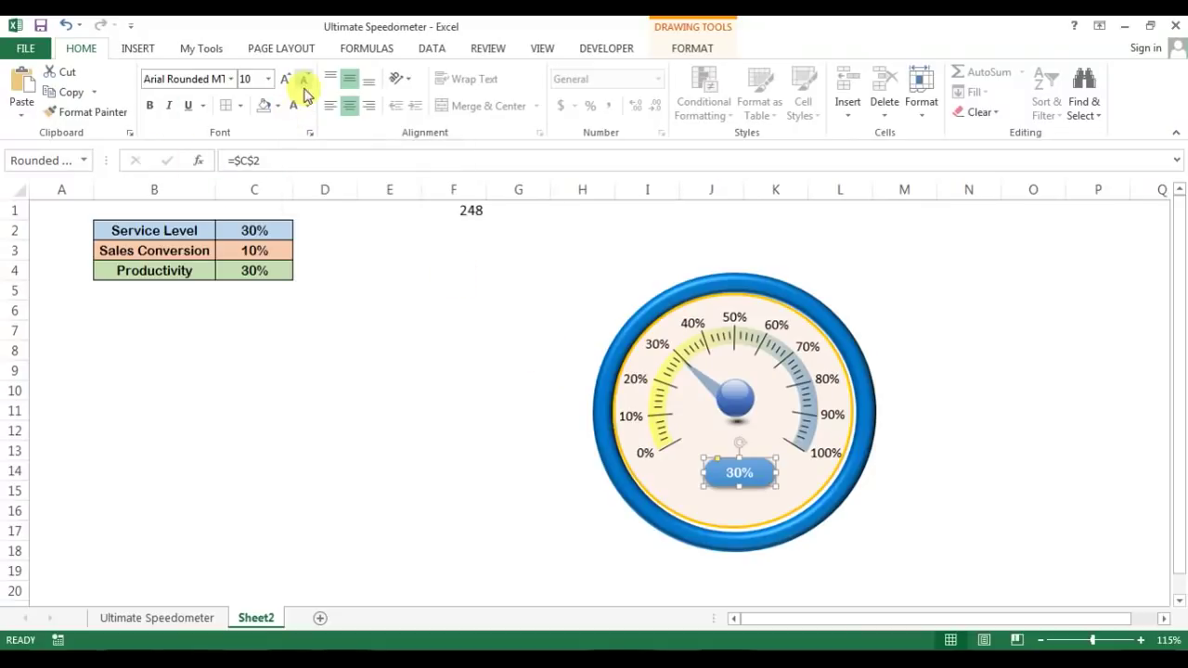
- Deselect the box and compare the gauge with the Ultimate Speedometer sheet
{"action": "left_click", "coordinate": [456, 290]}
{"action": "left_click", "coordinate": [939, 263]}
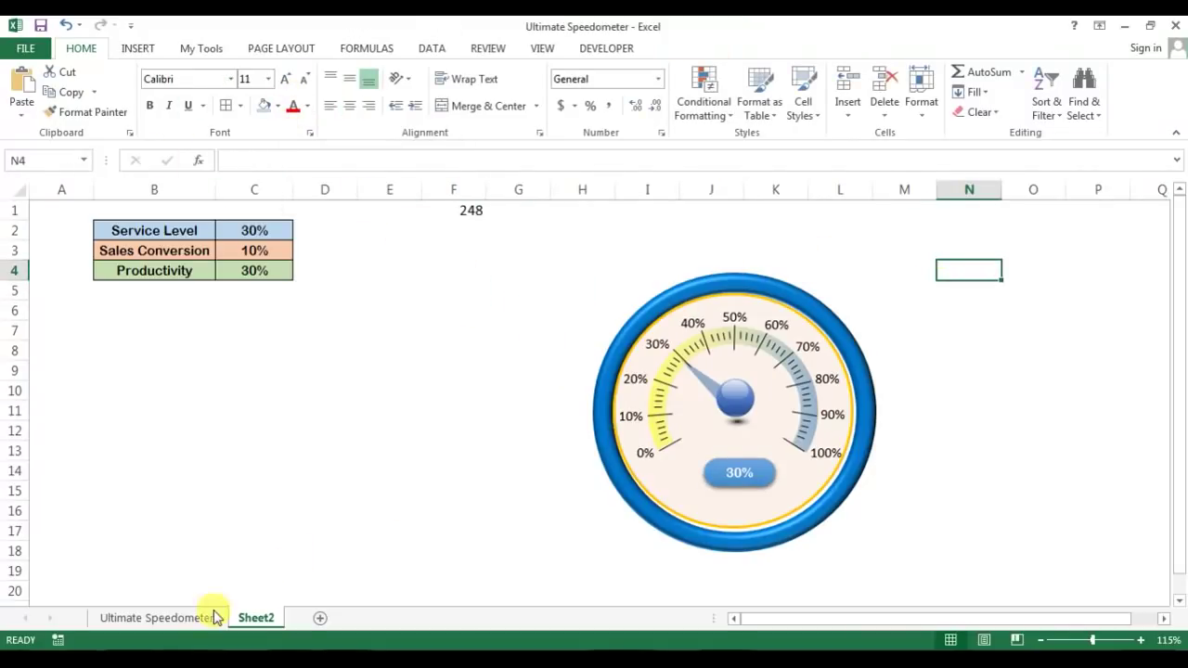
{"action": "left_click", "coordinate": [186, 617]}
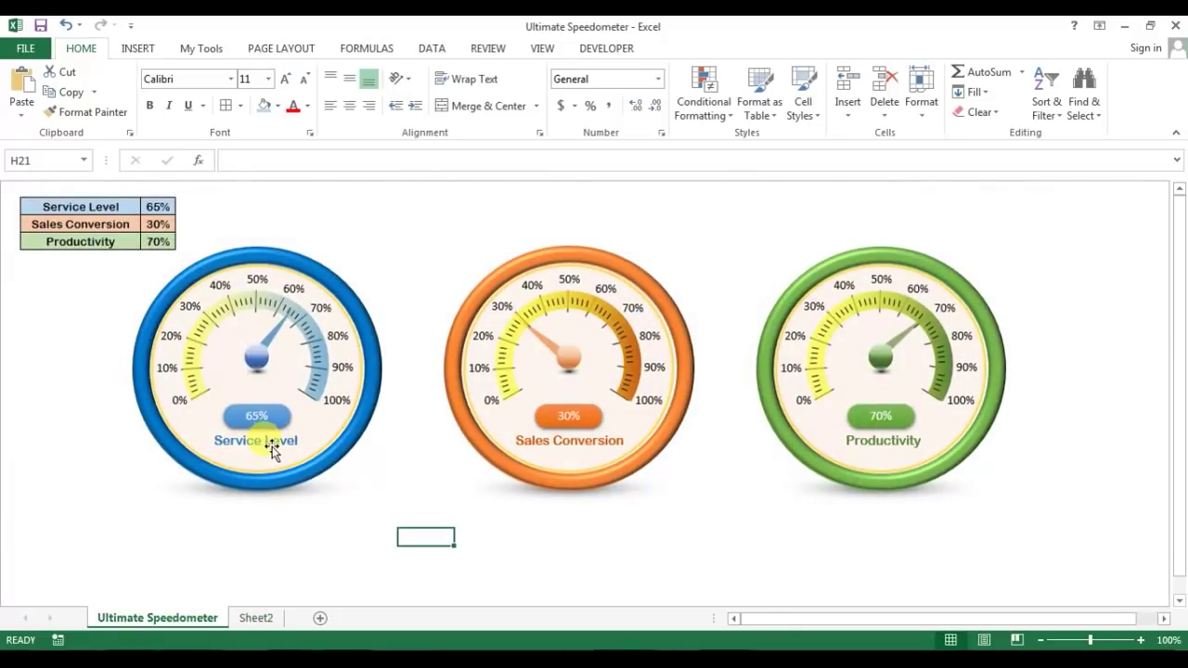
{"action": "left_click", "coordinate": [256, 617]}
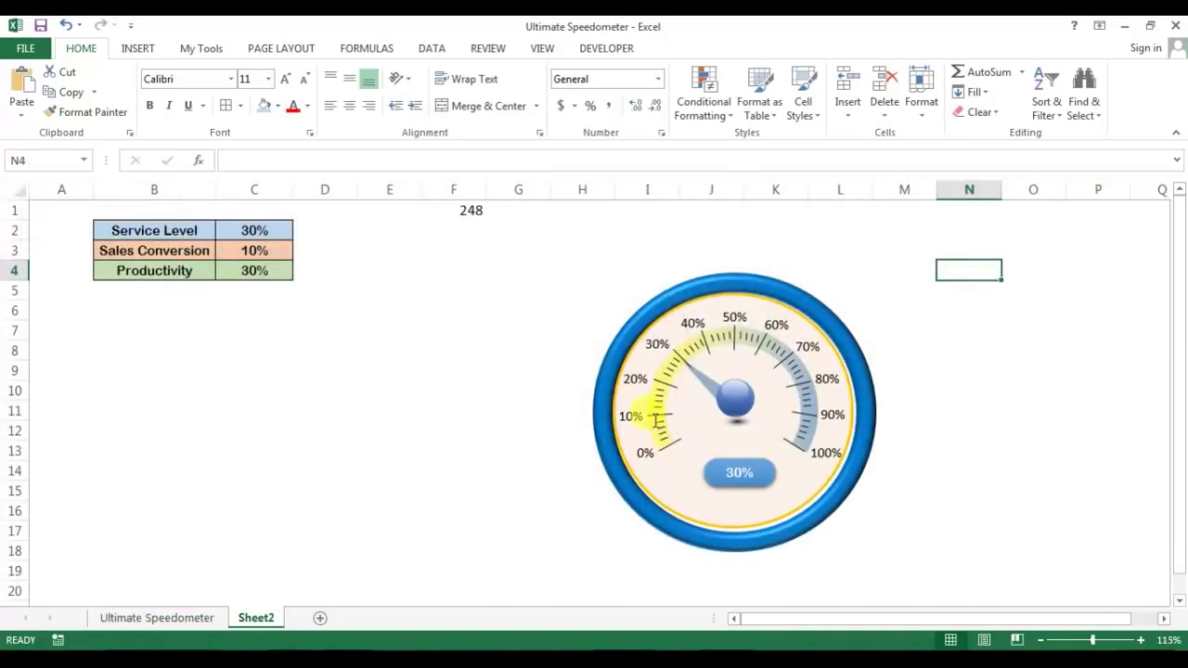
{"action": "left_click", "coordinate": [158, 52]}
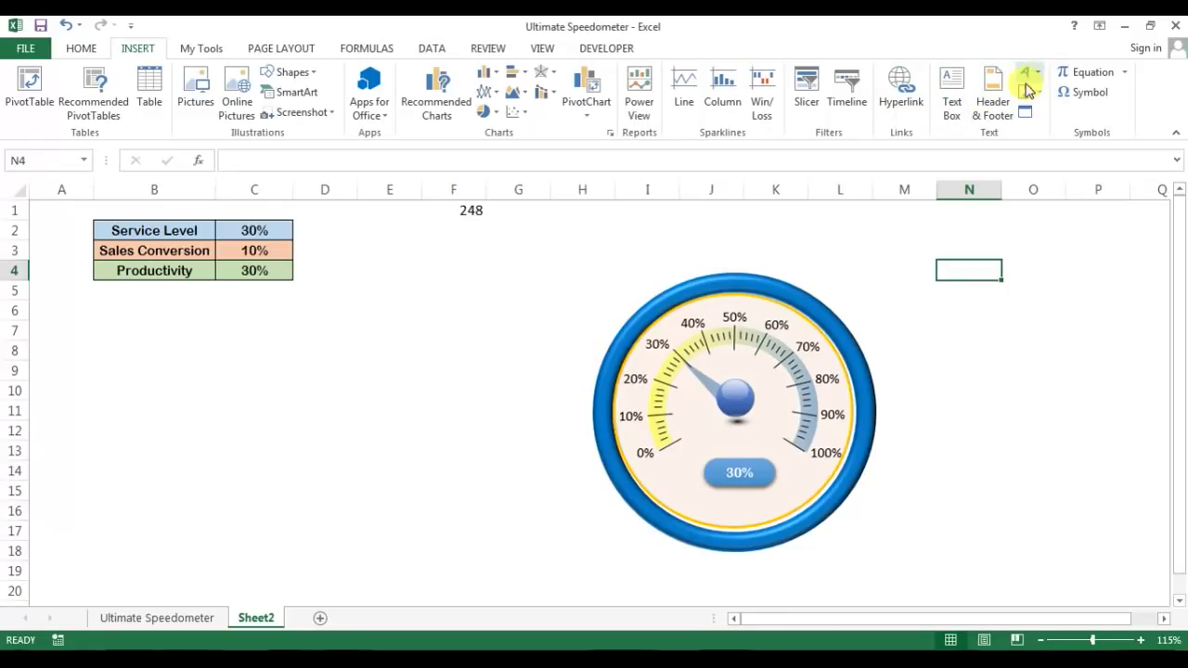
- Insert a text box linked to cell B2 showing Service Level, centred both ways
{"action": "left_click", "coordinate": [952, 93]}
{"action": "mouse_move", "coordinate": [347, 405]}
{"action": "left_mouse_down"}
{"action": "mouse_move", "coordinate": [536, 446]}
{"action": "mouse_move", "coordinate": [498, 440]}
{"action": "mouse_move", "coordinate": [678, 498]}
{"action": "mouse_move", "coordinate": [464, 480]}
{"action": "left_mouse_up"}
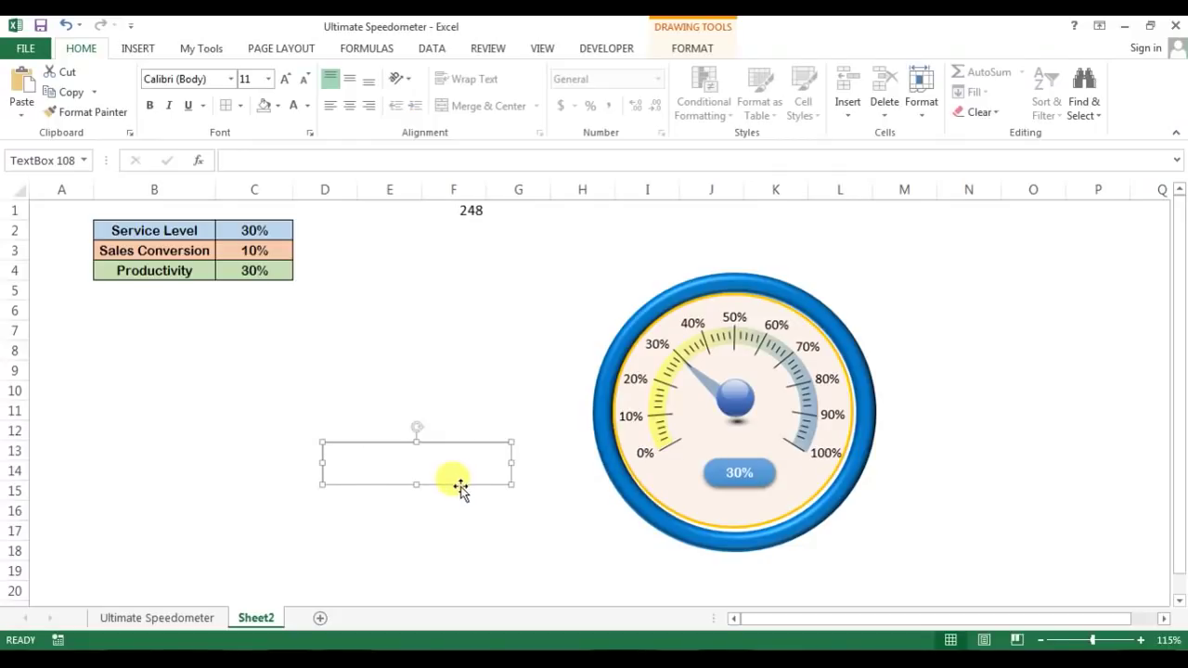
{"action": "left_click", "coordinate": [295, 160]}
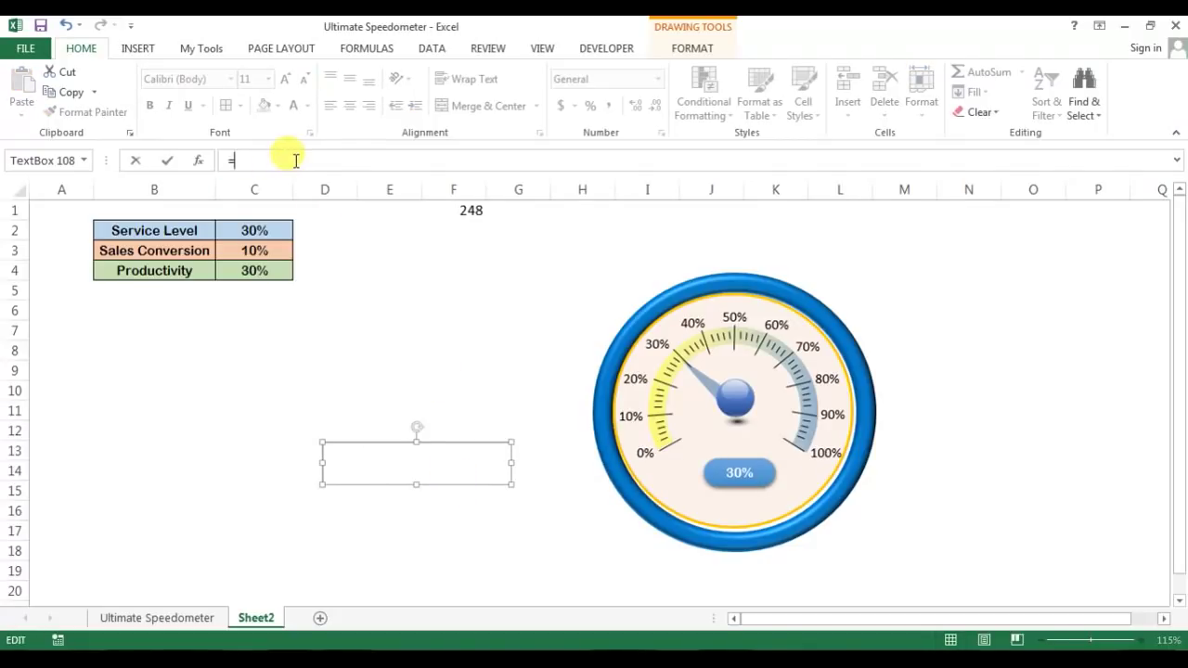
{"action": "left_click", "coordinate": [171, 236]}
{"action": "key", "text": "Return"}
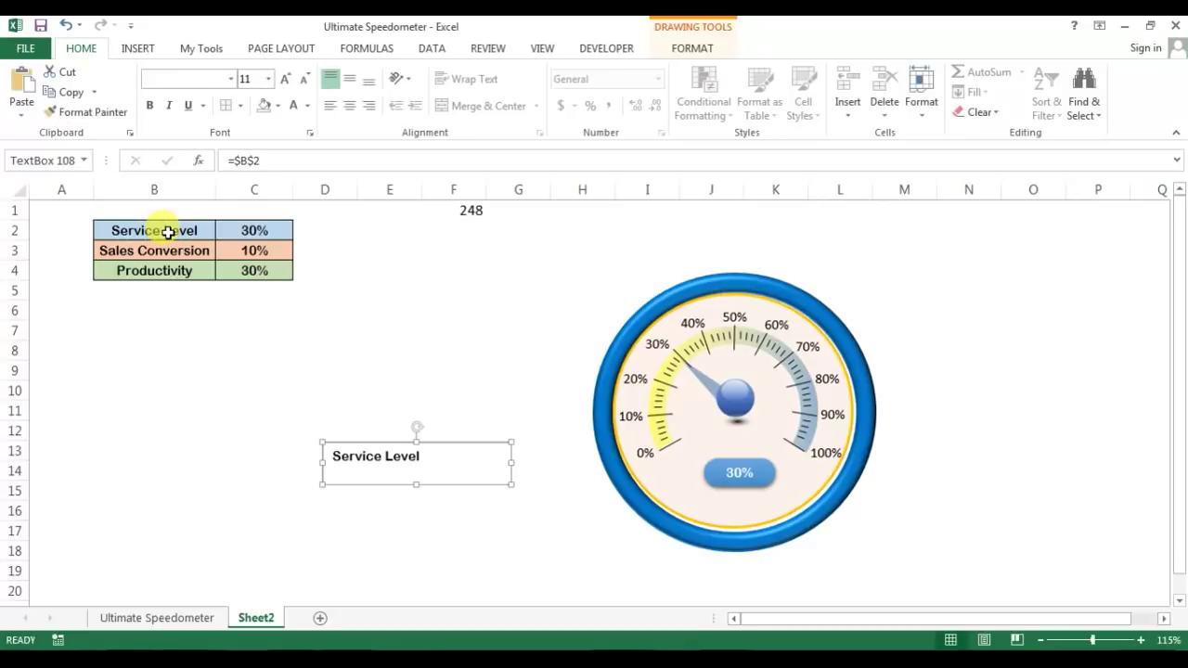
{"action": "left_click", "coordinate": [349, 79]}
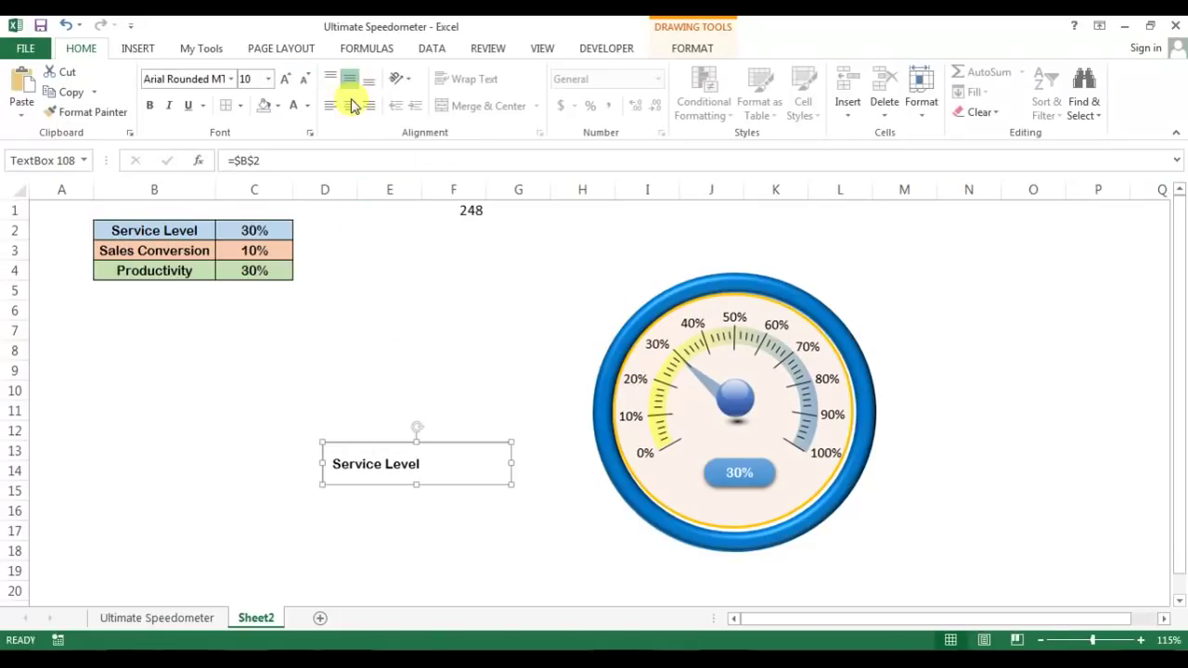
{"action": "left_click", "coordinate": [353, 108]}
- Remove the title box's fill and outline and resize it beneath the value box
{"action": "left_click", "coordinate": [694, 48]}
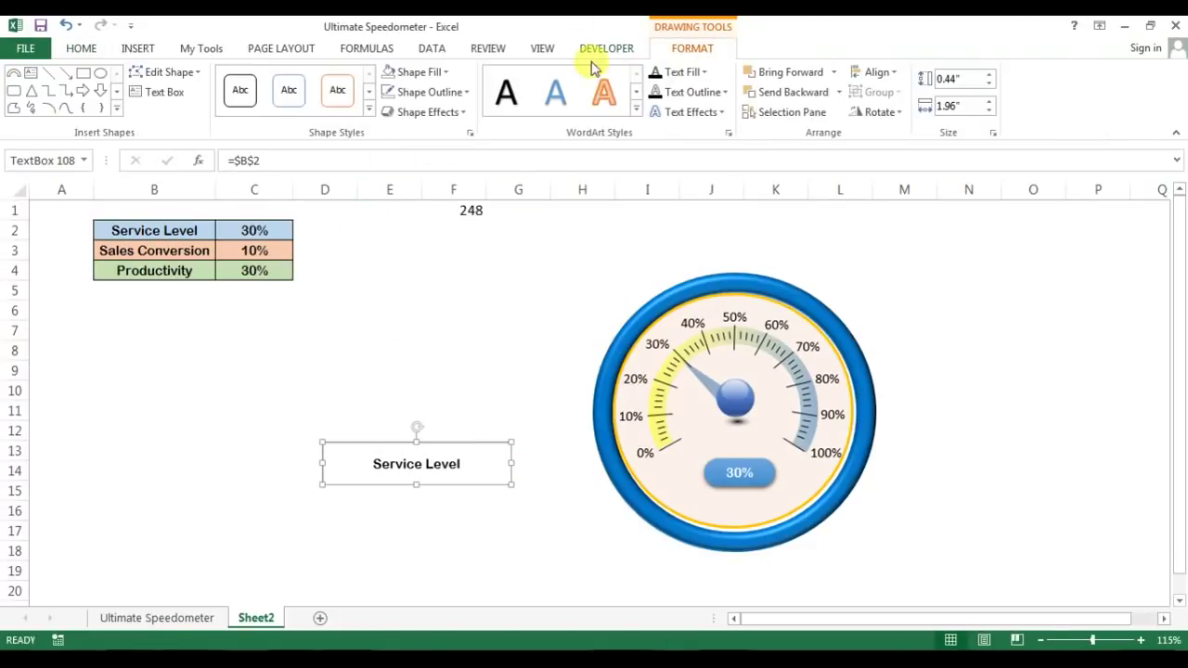
{"action": "left_click", "coordinate": [445, 72]}
{"action": "left_click", "coordinate": [436, 245]}
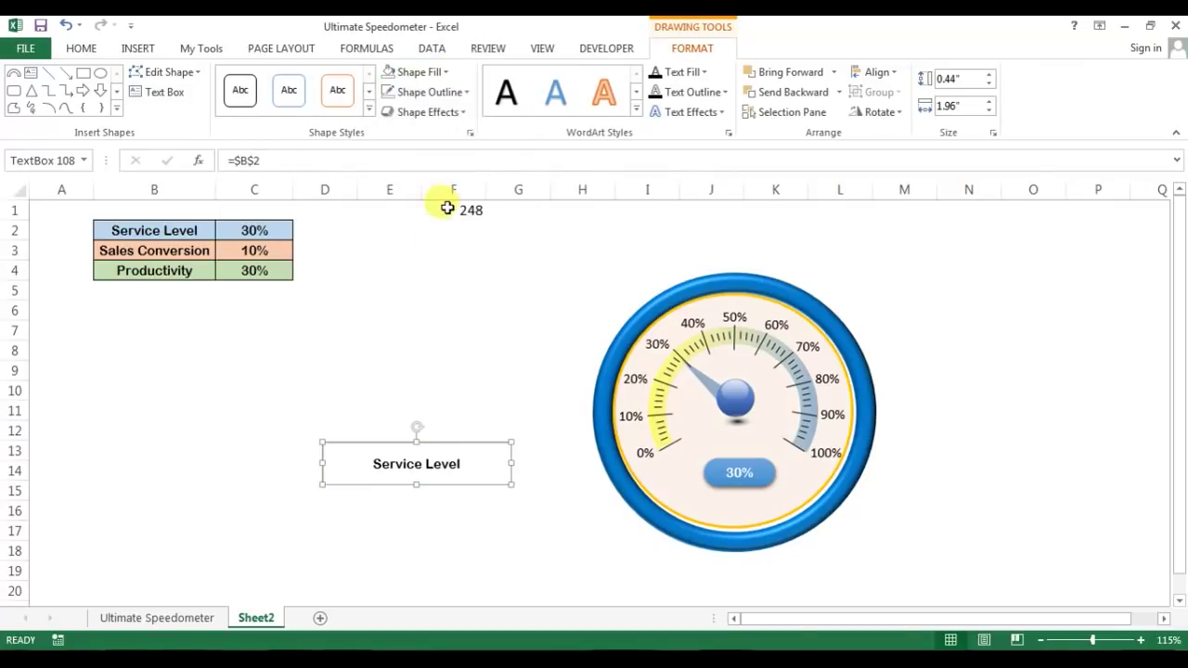
{"action": "left_click", "coordinate": [469, 94]}
{"action": "left_click", "coordinate": [427, 264]}
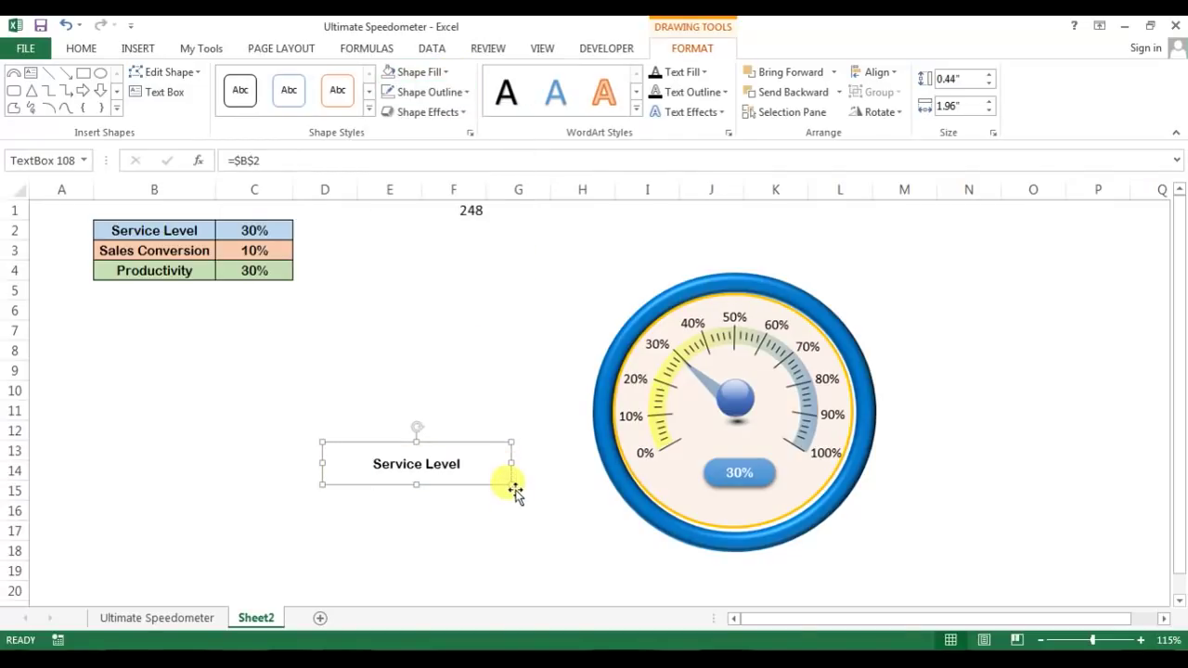
{"action": "left_click_drag", "start_coordinate": [510, 479], "coordinate": [773, 505]}
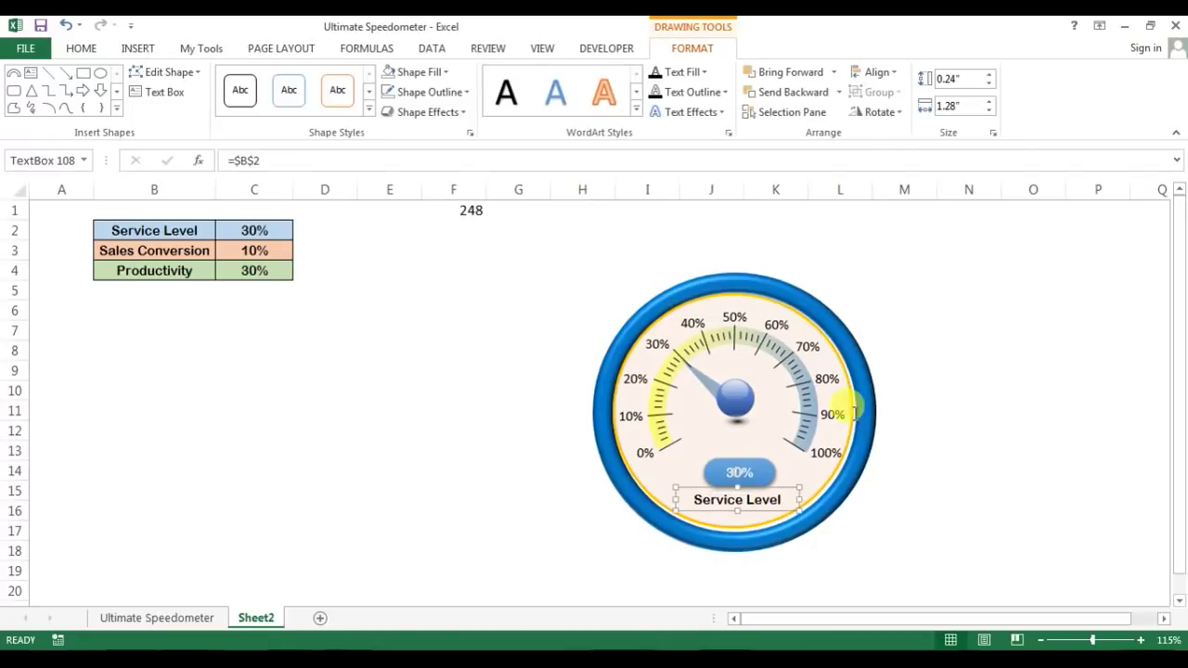
- Deselect the title and compare Sheet2's gauge with the Ultimate Speedometer sheet
{"action": "left_click", "coordinate": [899, 191]}
{"action": "left_click", "coordinate": [1044, 283]}
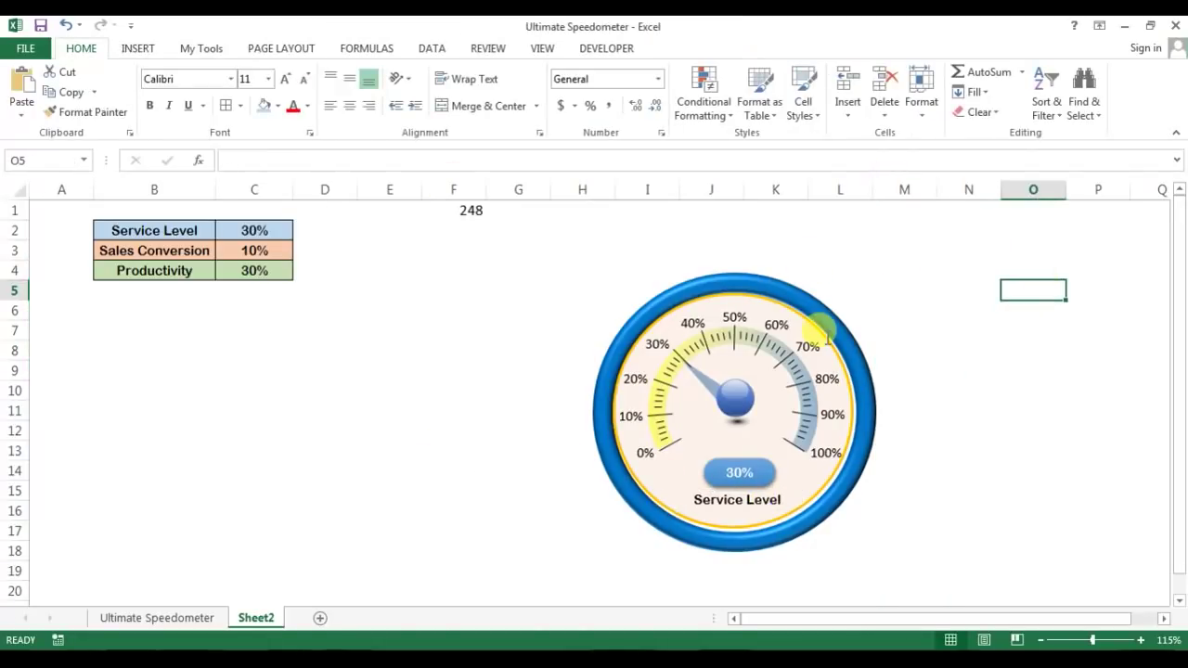
{"action": "left_click", "coordinate": [171, 620]}
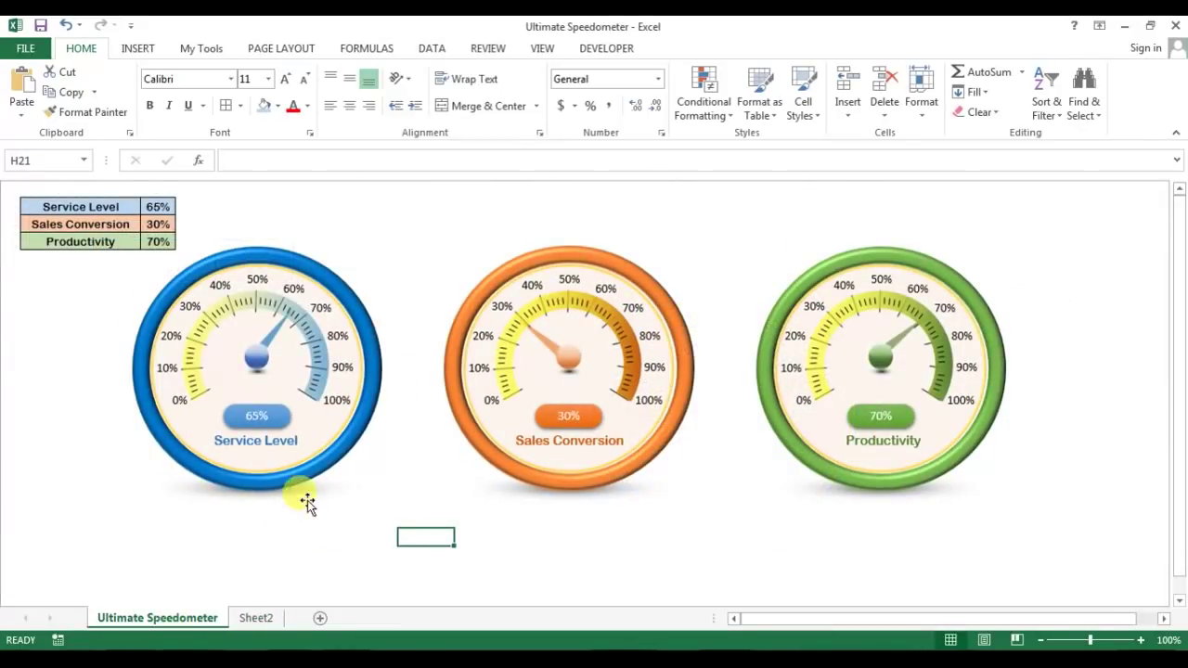
{"action": "left_click", "coordinate": [269, 618]}
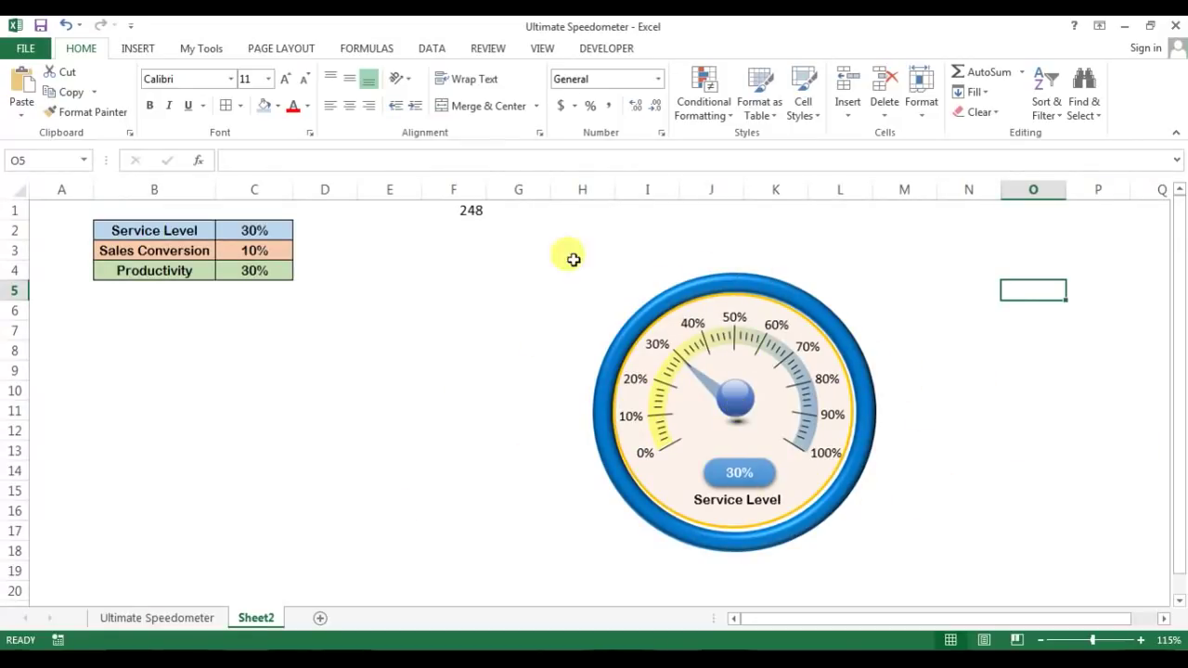
- Draw a wide flat oval with no outline just beneath the gauge
{"action": "left_click", "coordinate": [139, 48]}
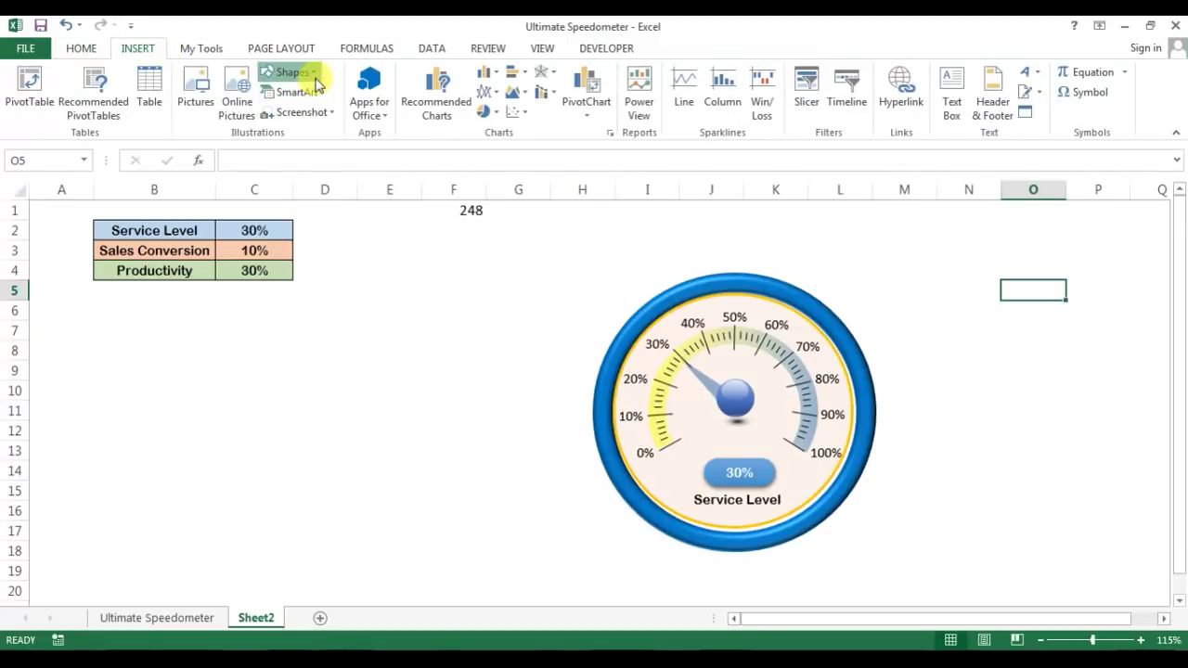
{"action": "left_click", "coordinate": [289, 72]}
{"action": "left_click", "coordinate": [357, 113]}
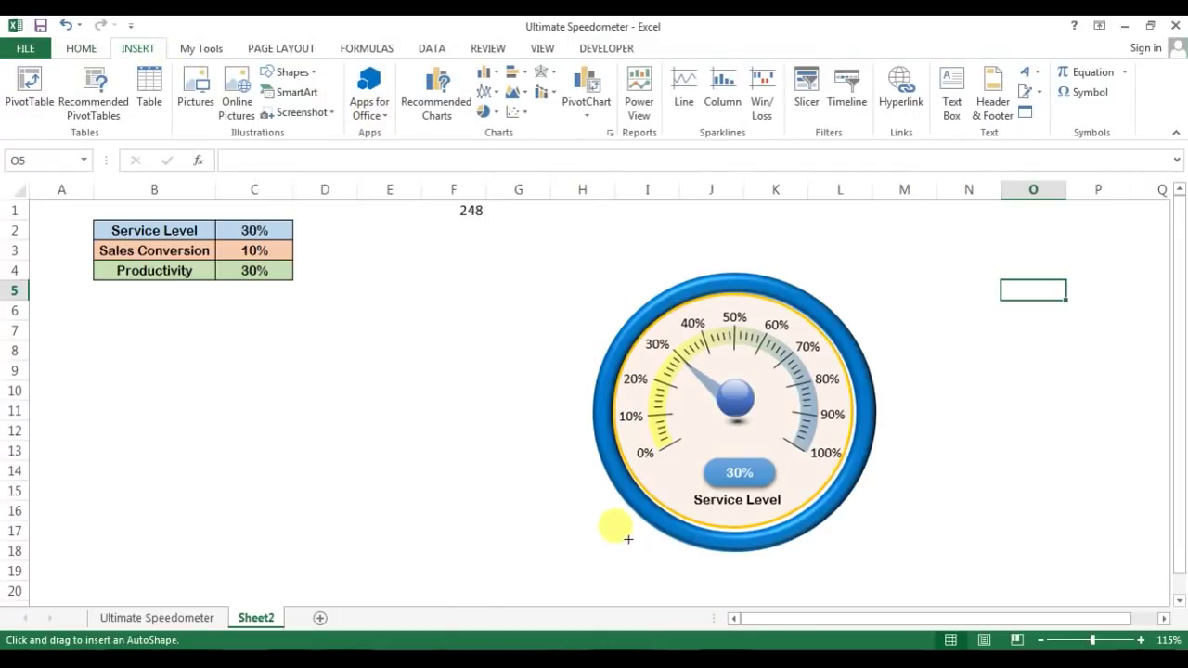
{"action": "mouse_move", "coordinate": [628, 539]}
{"action": "left_mouse_down"}
{"action": "mouse_move", "coordinate": [907, 557]}
{"action": "mouse_move", "coordinate": [896, 590]}
{"action": "mouse_move", "coordinate": [864, 574]}
{"action": "mouse_move", "coordinate": [800, 581]}
{"action": "mouse_move", "coordinate": [825, 572]}
{"action": "left_mouse_up"}
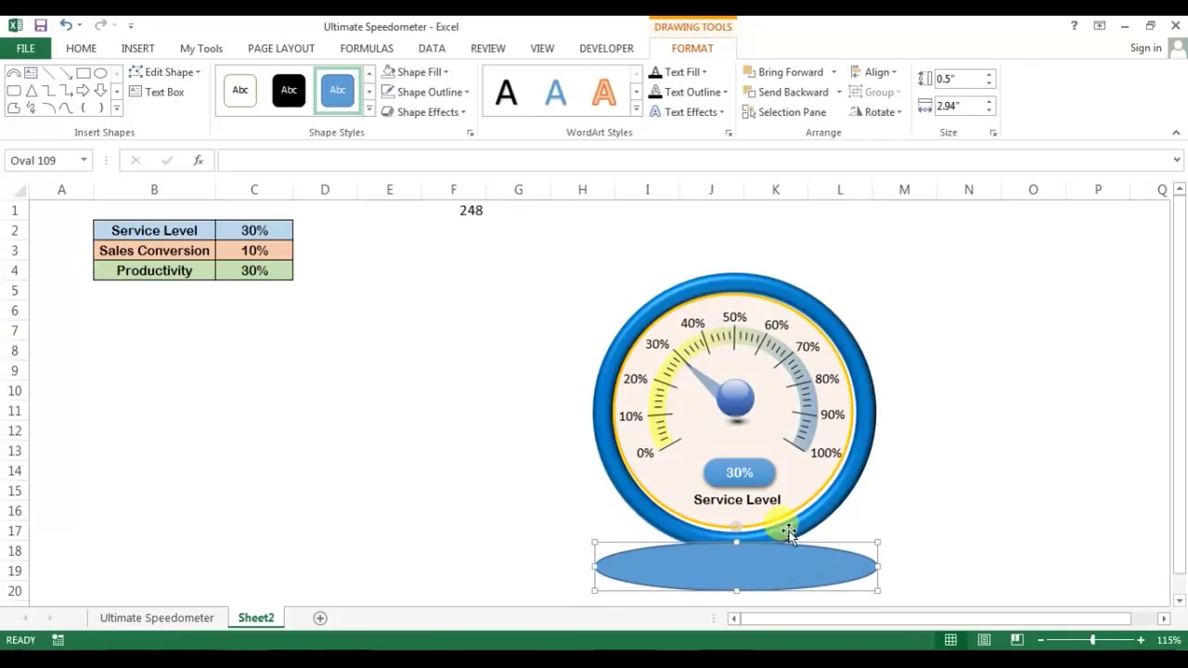
{"action": "left_click", "coordinate": [468, 92]}
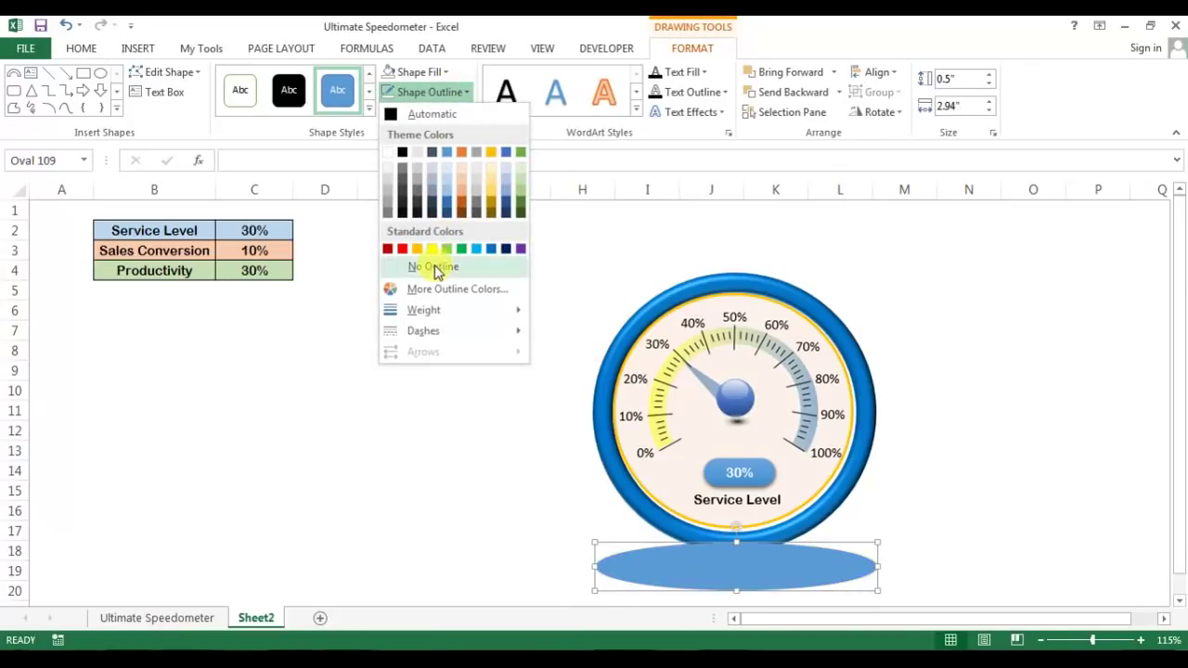
{"action": "left_click", "coordinate": [420, 257]}
{"action": "left_click_drag", "start_coordinate": [773, 569], "coordinate": [777, 565]}
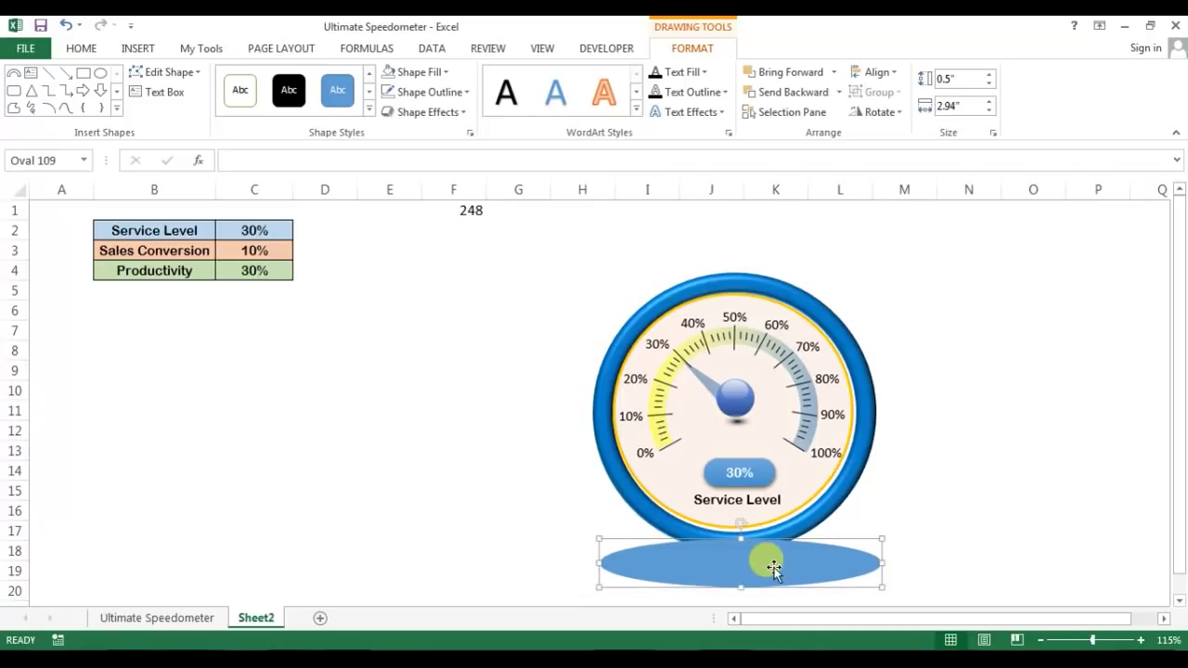
- Give the oval a gradient fill running from a black stop to a white stop
{"action": "right_click", "coordinate": [775, 568]}
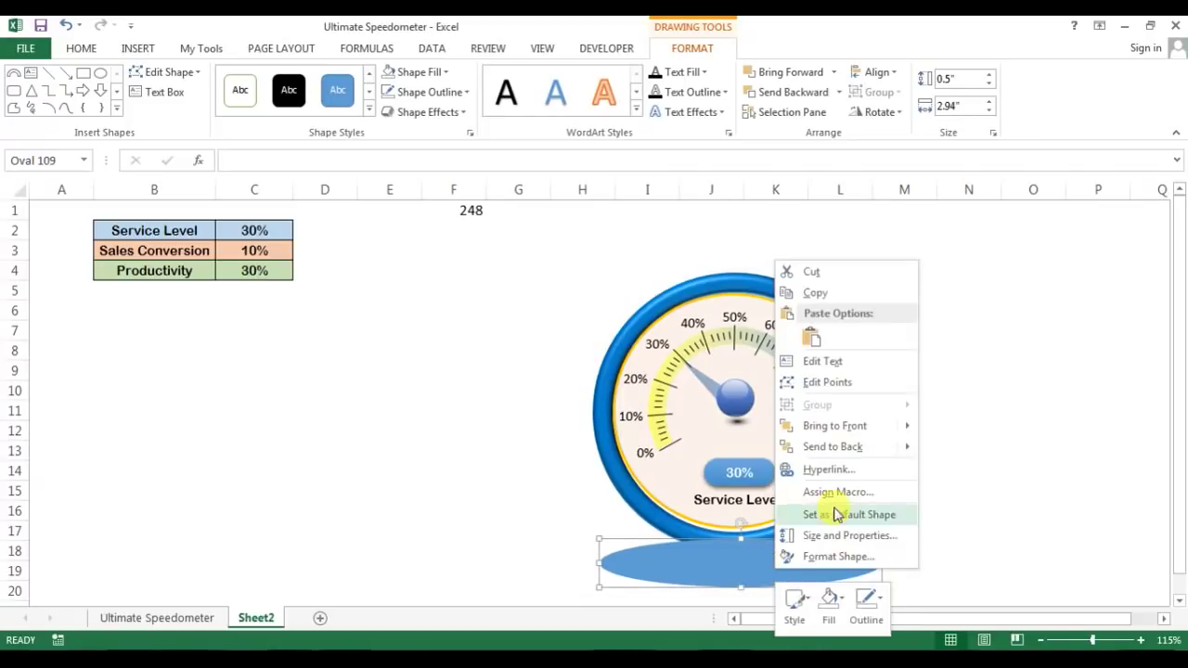
{"action": "left_click", "coordinate": [838, 557]}
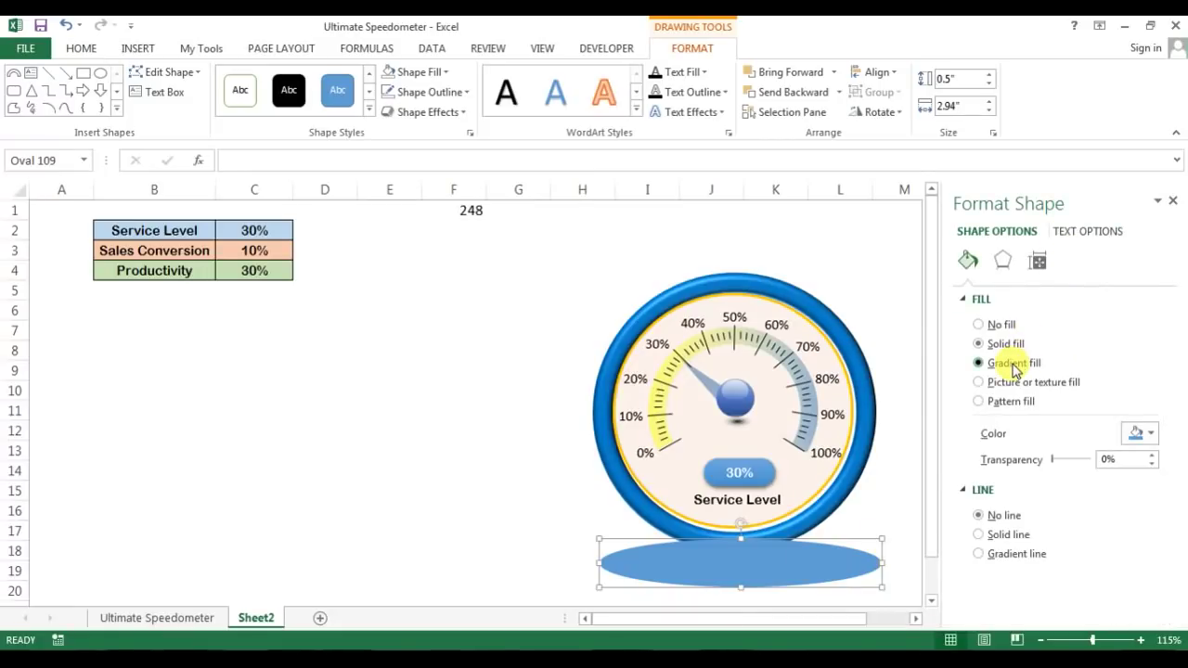
{"action": "left_click", "coordinate": [1013, 365]}
{"action": "left_click_drag", "start_coordinate": [1175, 403], "coordinate": [1176, 518]}
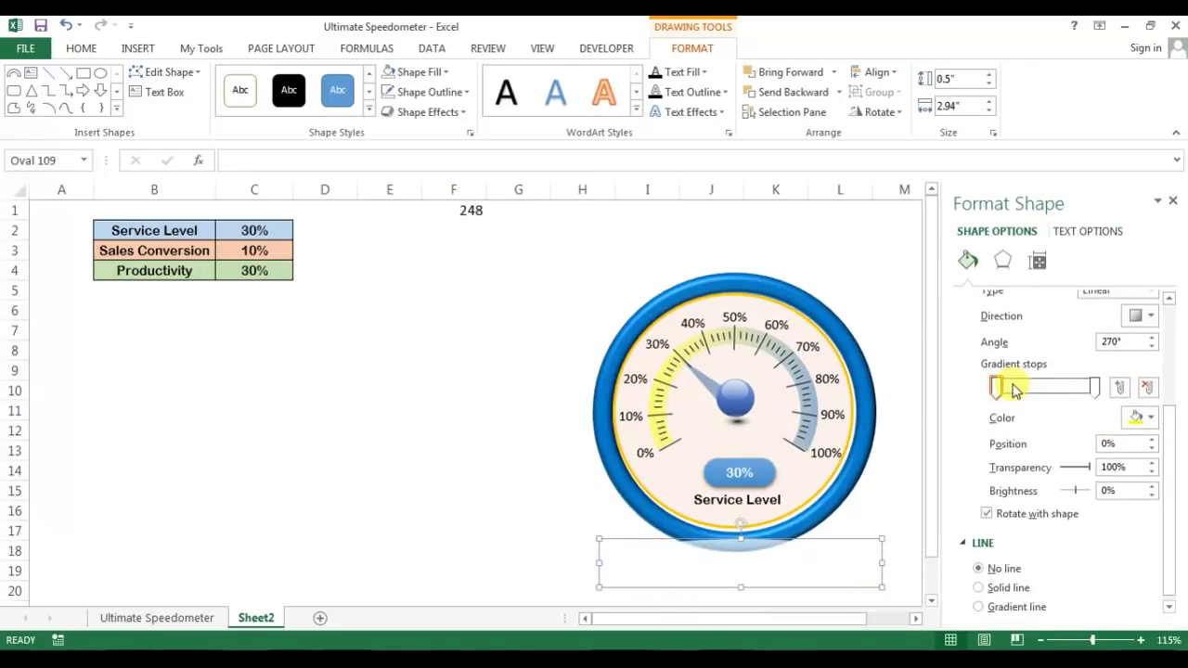
{"action": "left_click", "coordinate": [1147, 417]}
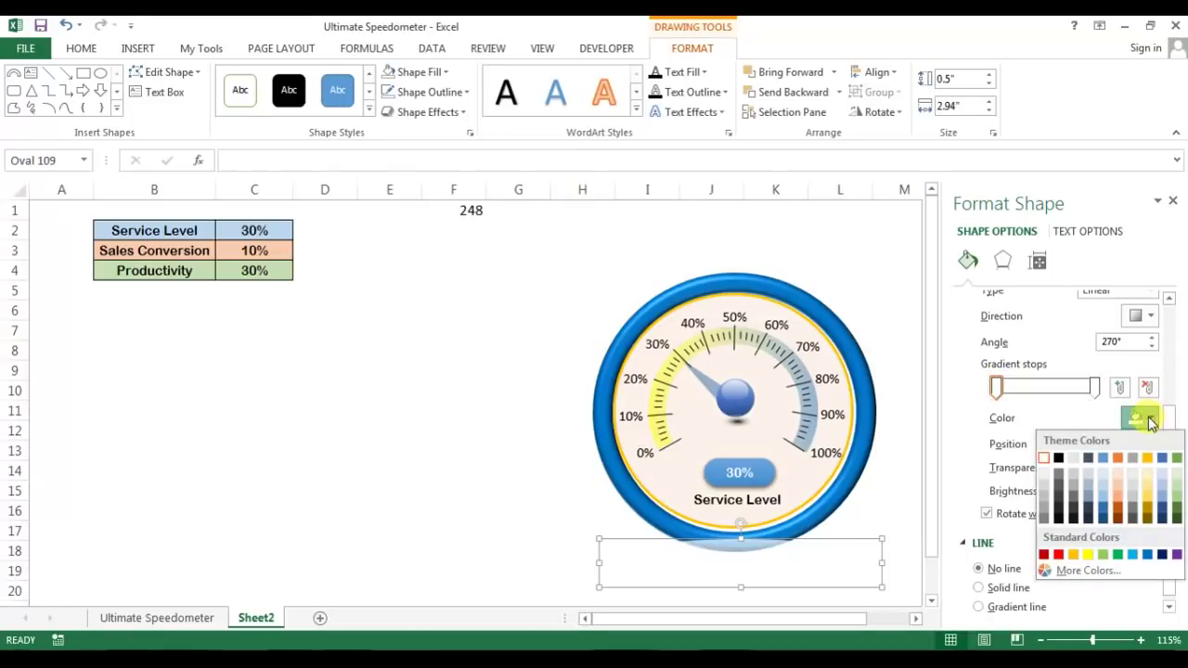
{"action": "left_click", "coordinate": [1060, 460]}
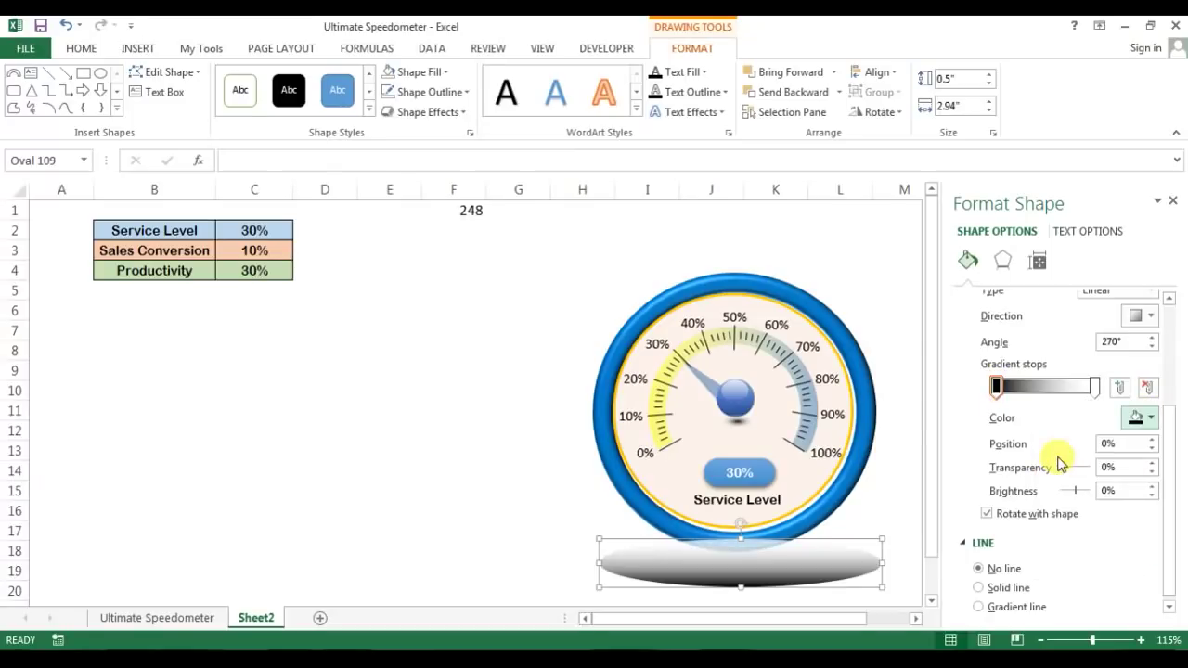
{"action": "left_click", "coordinate": [1094, 388]}
{"action": "left_click", "coordinate": [1151, 418]}
{"action": "left_click", "coordinate": [1045, 461]}
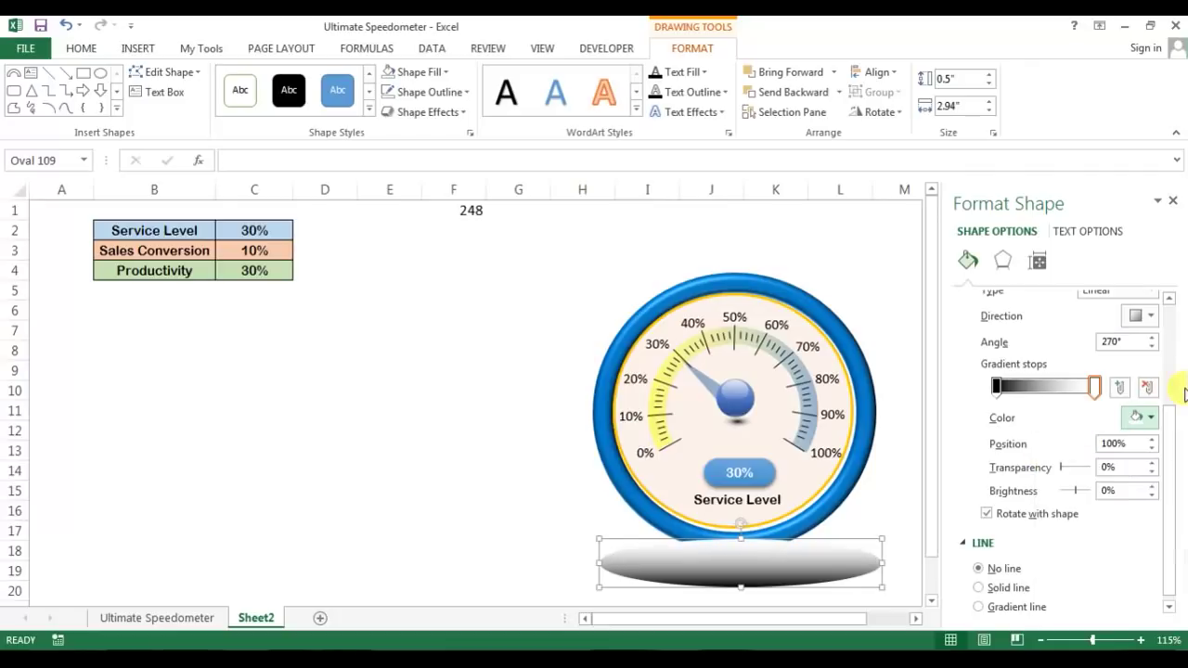
- Switch to a Path gradient with a partly transparent centre fading to transparent edges
{"action": "scroll", "coordinate": [1171, 409], "scroll_direction": "up", "scroll_amount": 3}
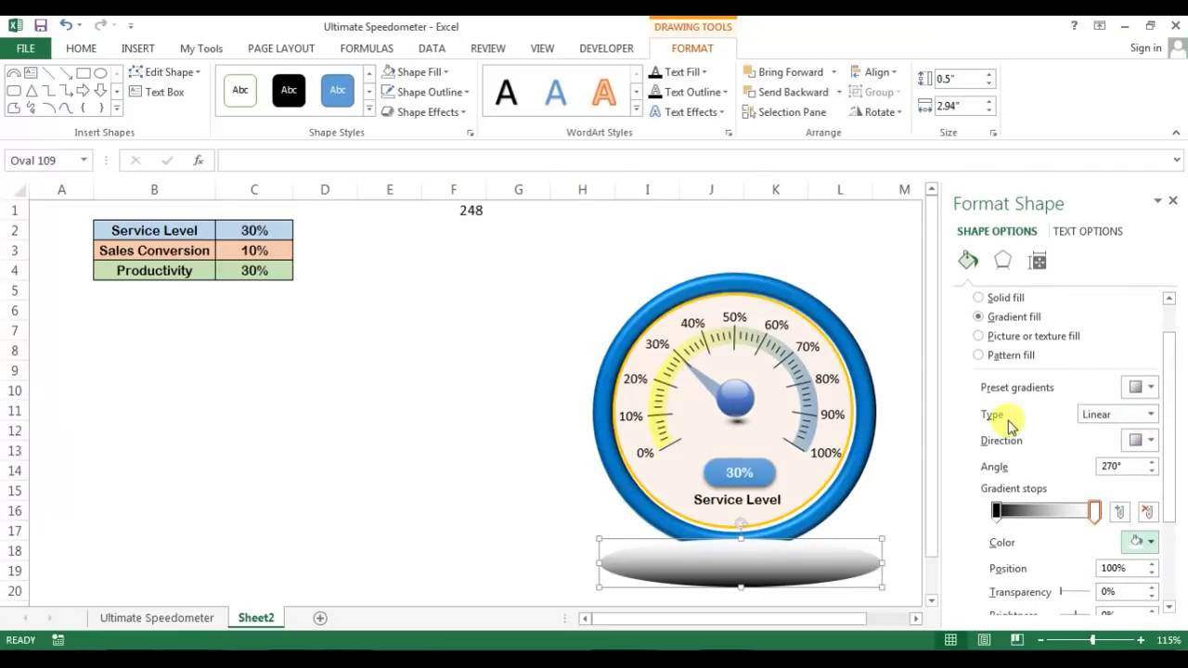
{"action": "left_click", "coordinate": [1152, 415]}
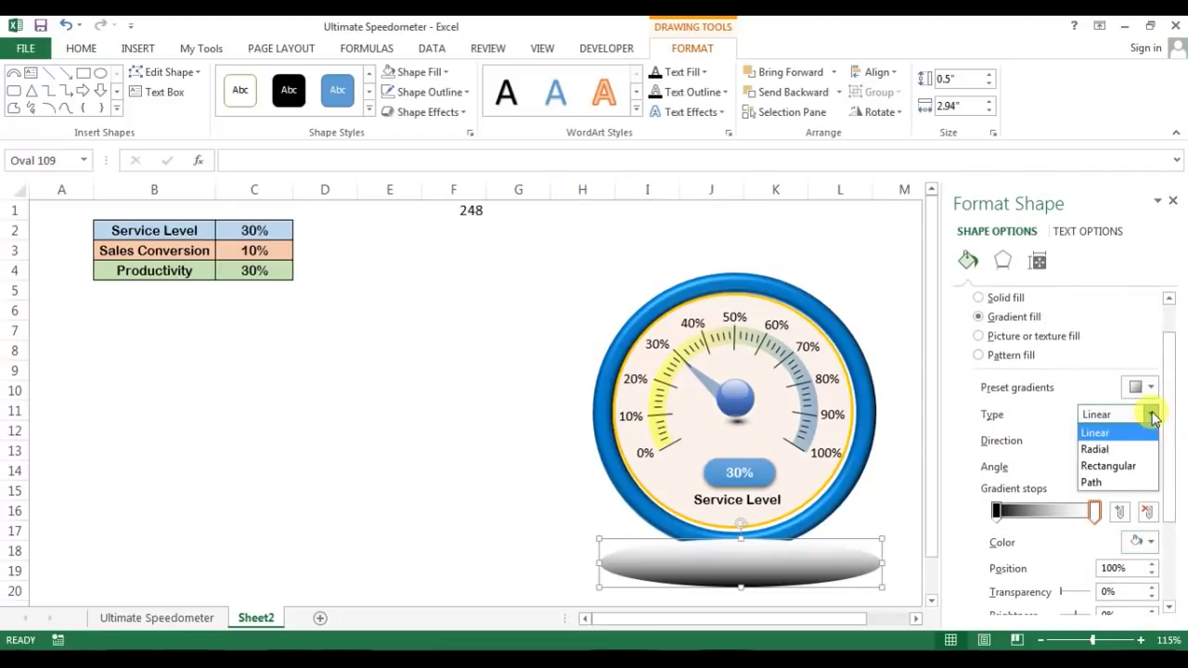
{"action": "left_click", "coordinate": [1109, 484]}
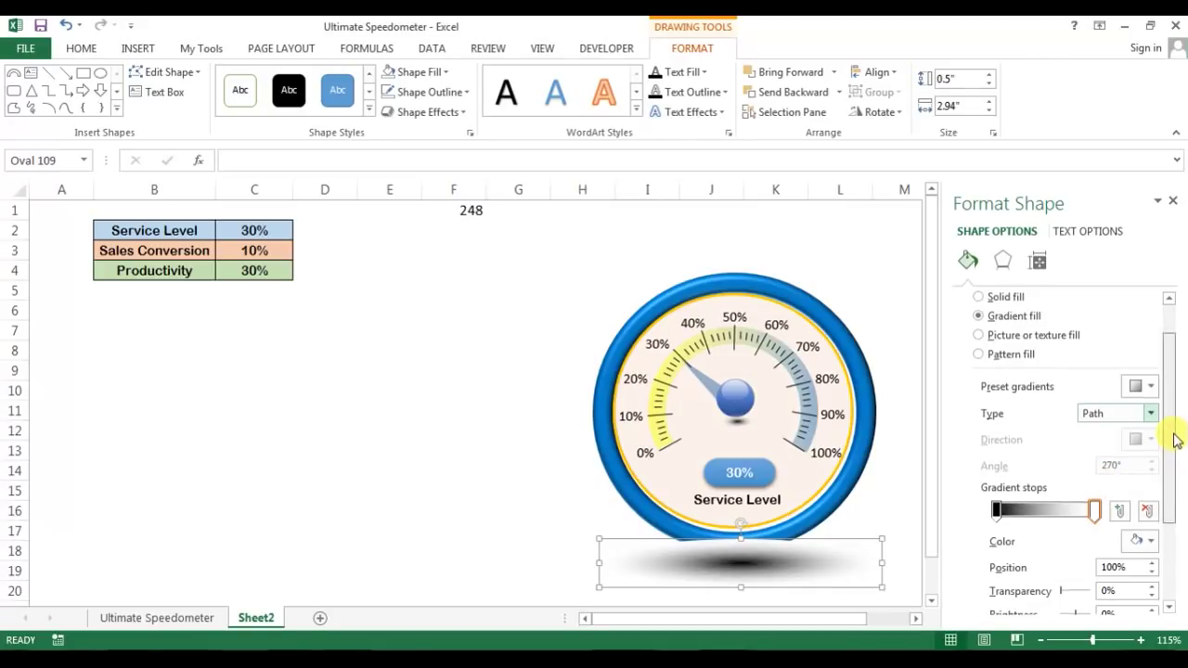
{"action": "scroll", "coordinate": [1175, 453], "scroll_direction": "down", "scroll_amount": 2}
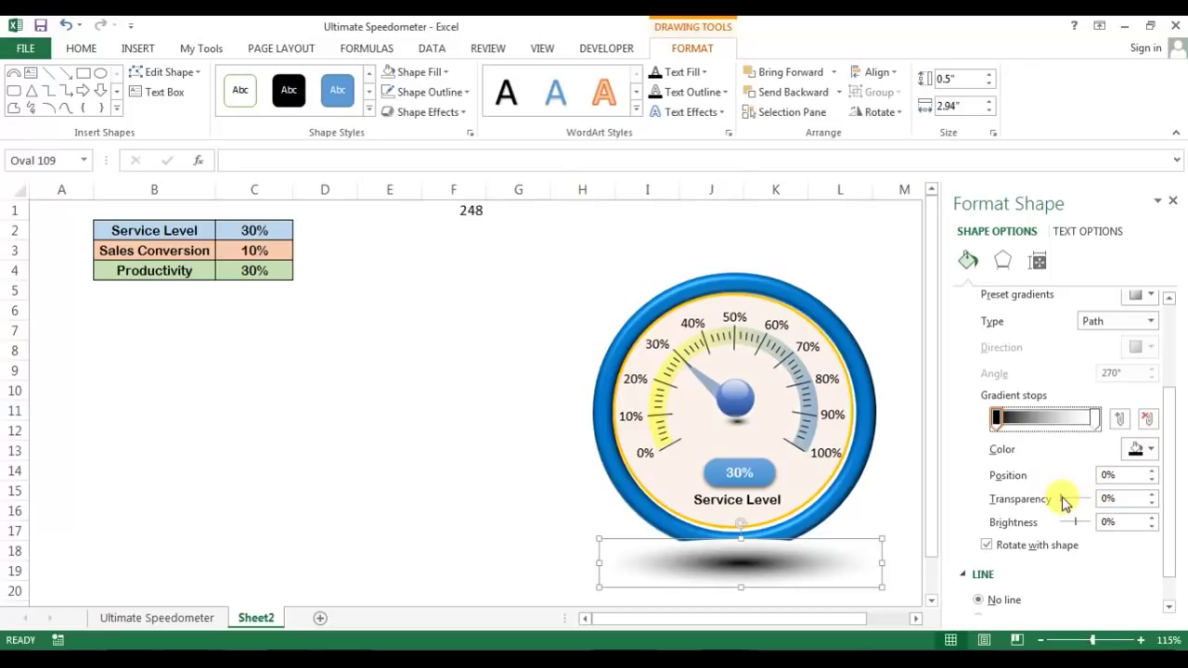
{"action": "left_click_drag", "start_coordinate": [1065, 502], "coordinate": [1100, 506]}
{"action": "left_click", "coordinate": [1098, 420]}
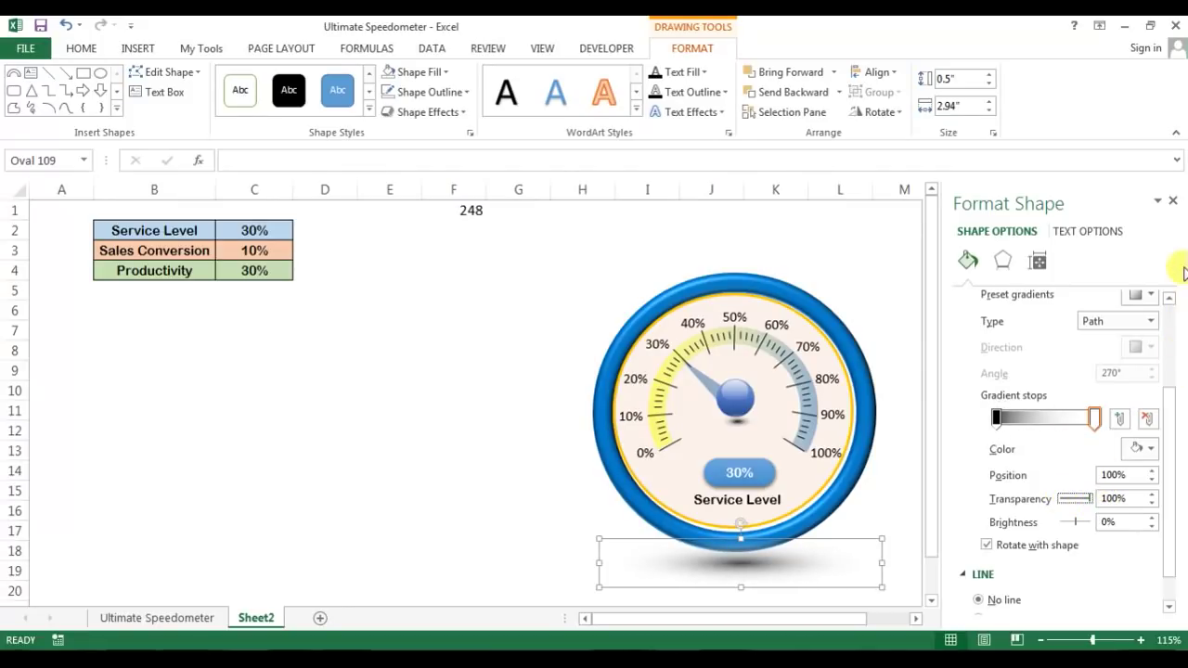
- Close the Format Shape pane and deselect the oval to view the soft shadow
{"action": "left_click", "coordinate": [1175, 202]}
{"action": "left_click", "coordinate": [969, 376]}
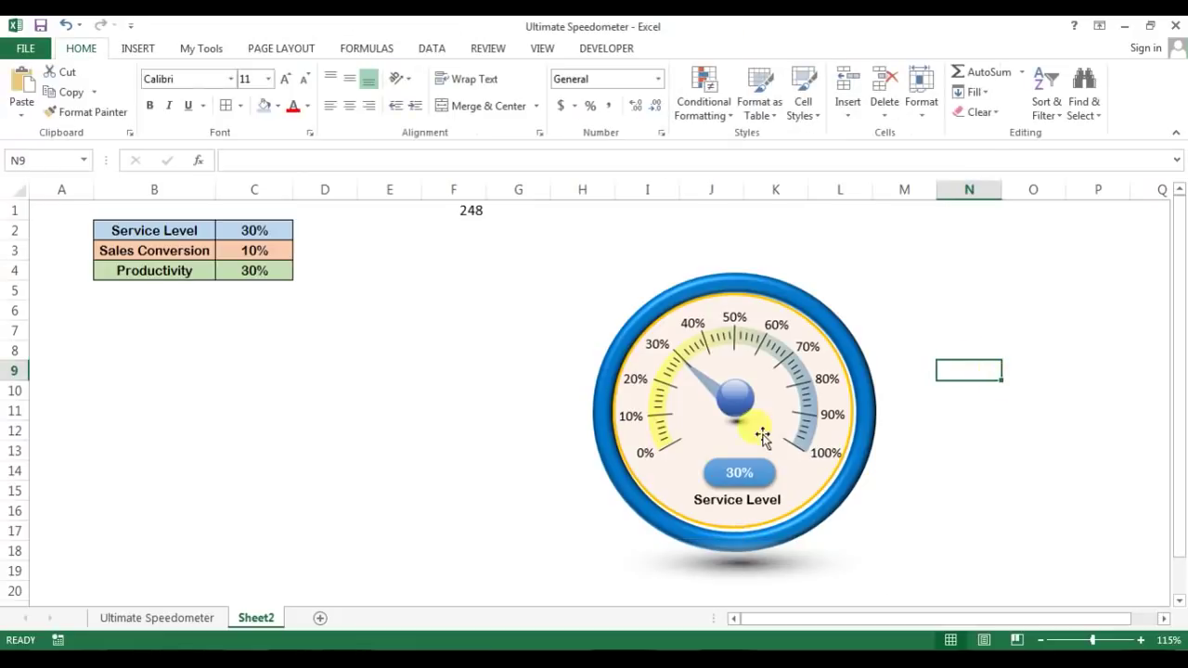
{"action": "left_click", "coordinate": [978, 449]}
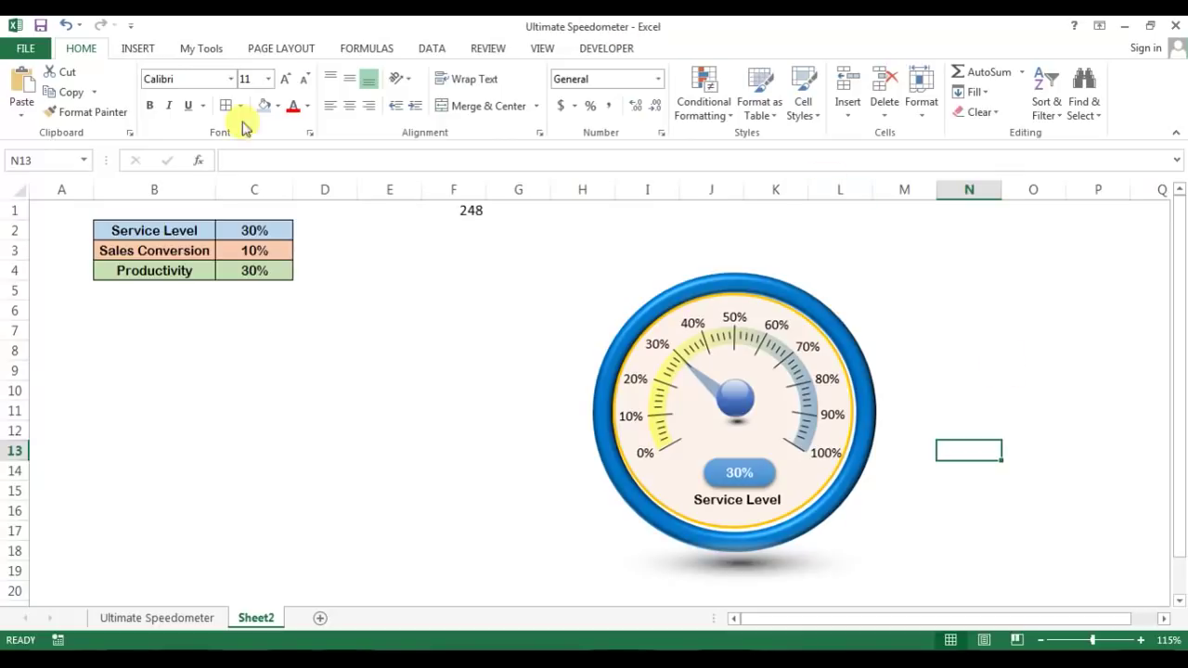
- Compare against Sheet2, then settle on the Ultimate Speedometer sheet
{"action": "left_click", "coordinate": [168, 617]}
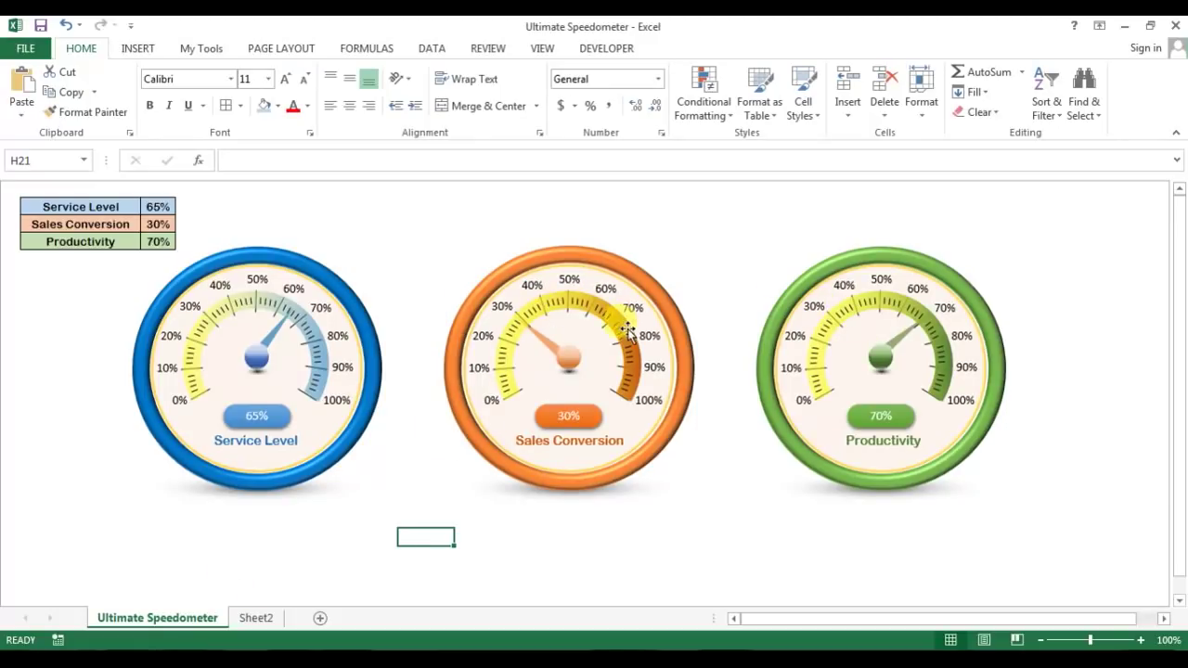
{"action": "left_click", "coordinate": [255, 618]}
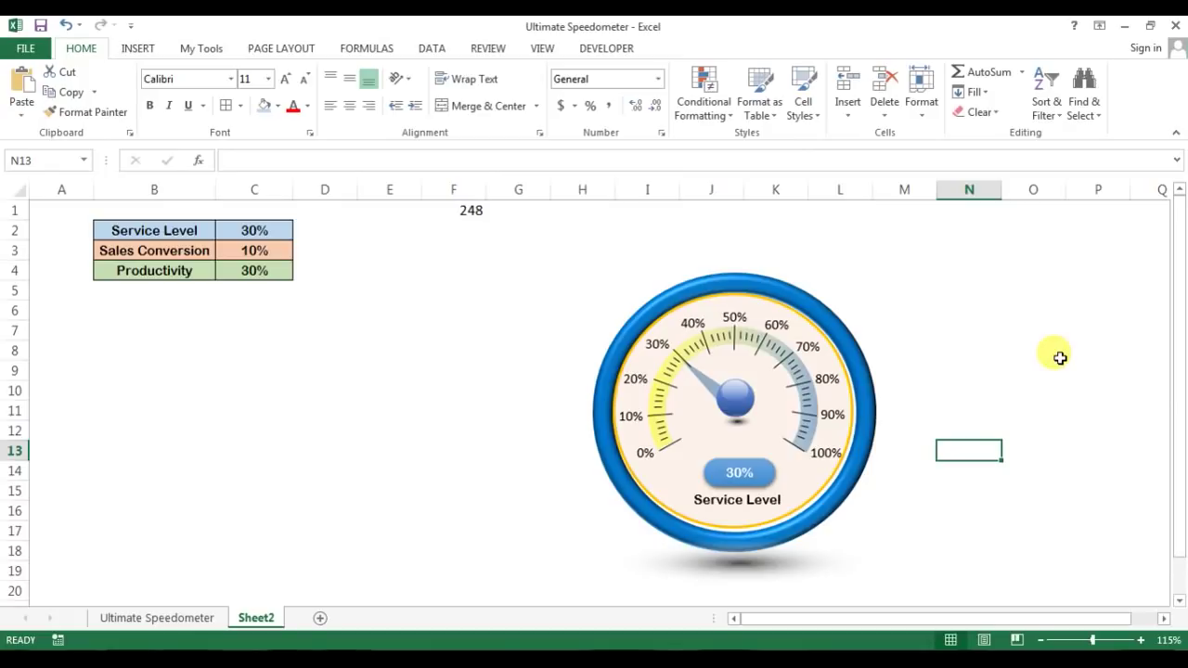
{"action": "left_click", "coordinate": [196, 619]}
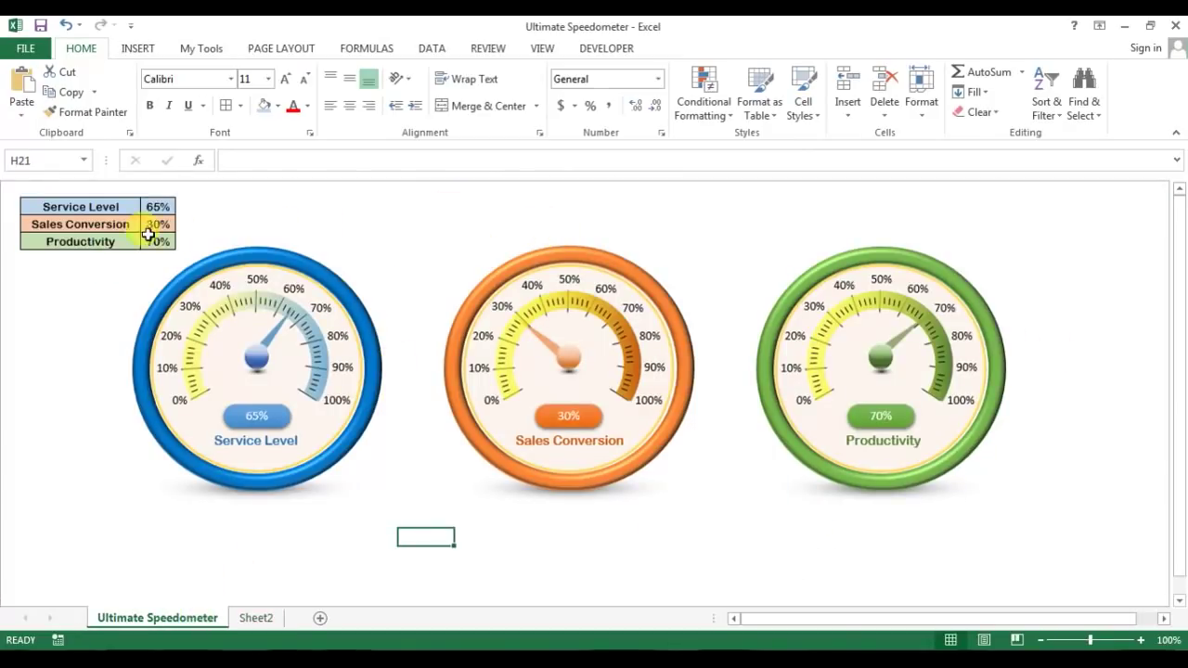
- Select the gauge names B2:B4 and values C2:C4, ending on C2 with 65%
{"action": "left_click_drag", "start_coordinate": [149, 210], "coordinate": [158, 241]}
{"action": "left_click_drag", "start_coordinate": [93, 207], "coordinate": [116, 241]}
{"action": "left_click_drag", "start_coordinate": [154, 204], "coordinate": [156, 241]}
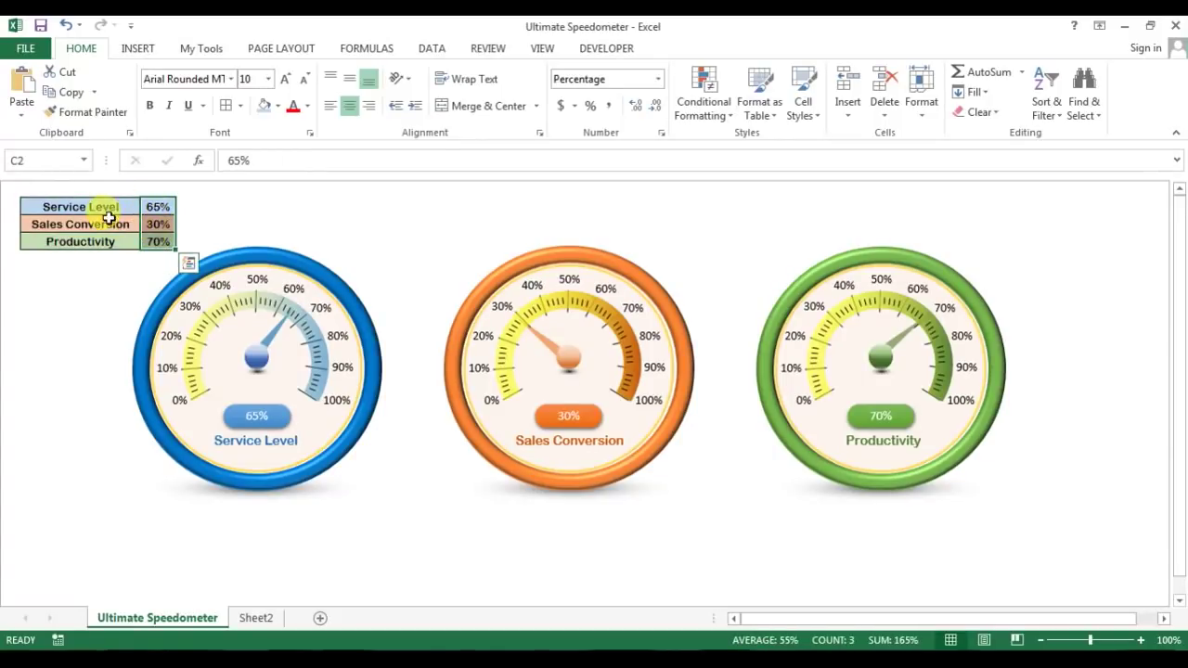
{"action": "left_click_drag", "start_coordinate": [106, 209], "coordinate": [119, 241]}
{"action": "left_click", "coordinate": [167, 206]}
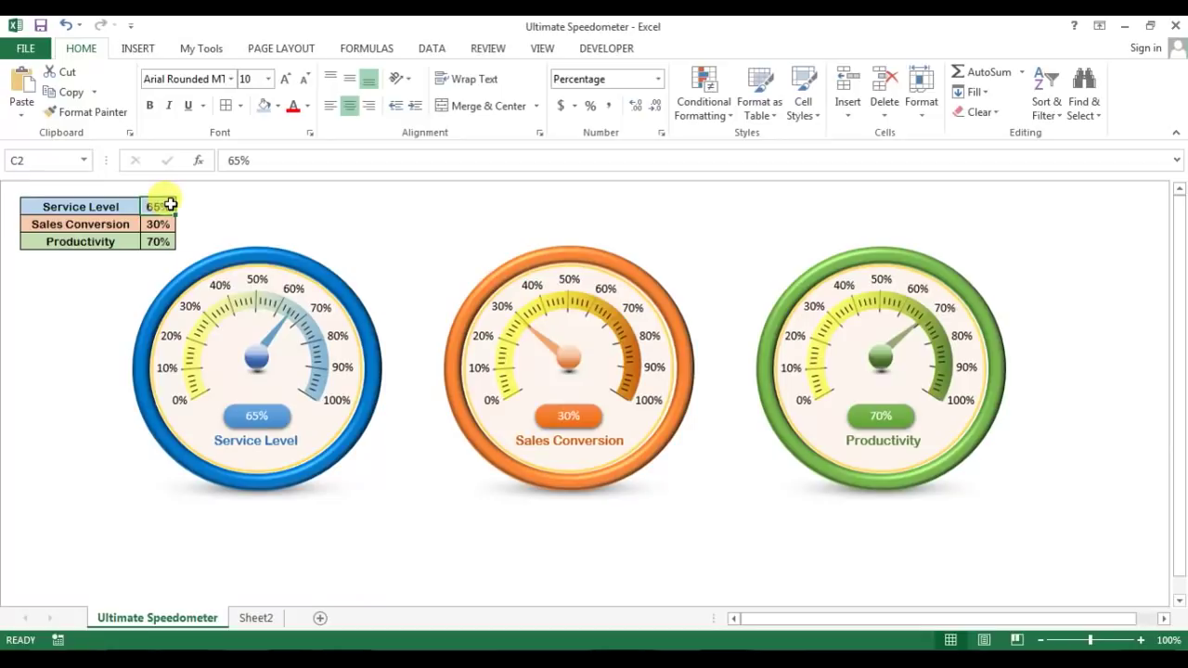